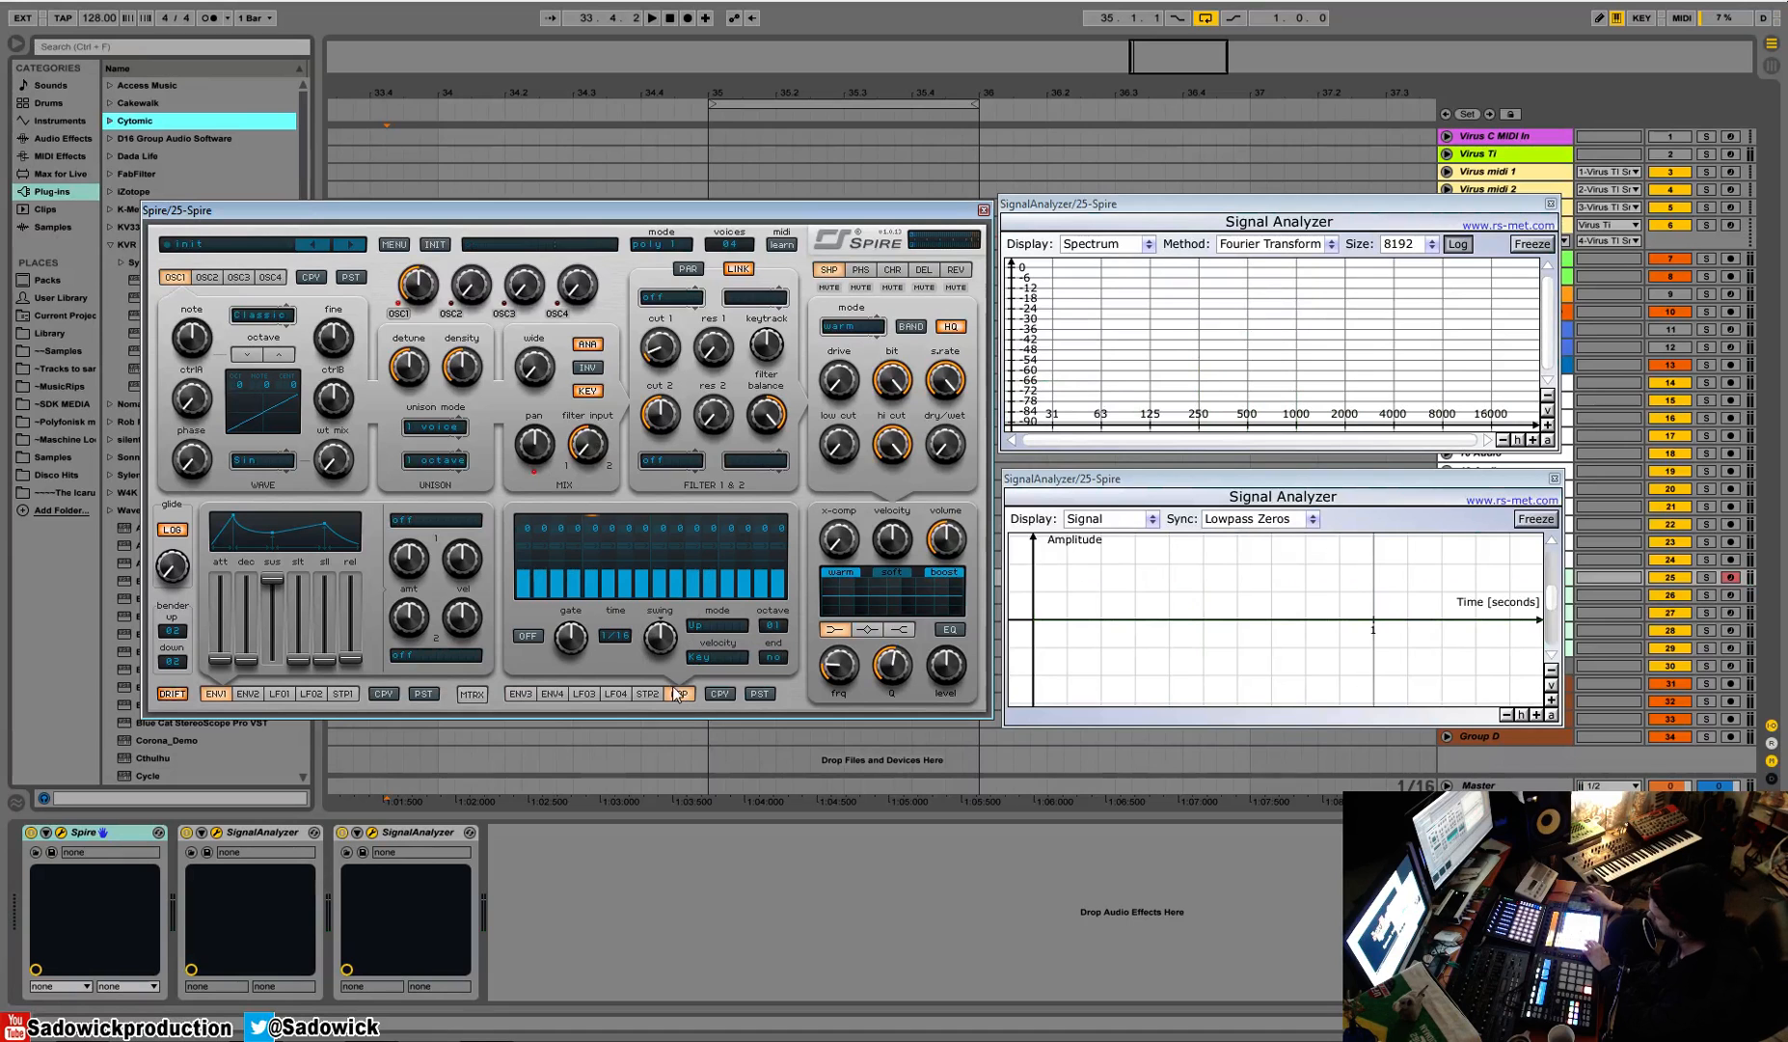
# Step: Set oscillator 1's unison to 4 voices
pyautogui.click(435, 429)
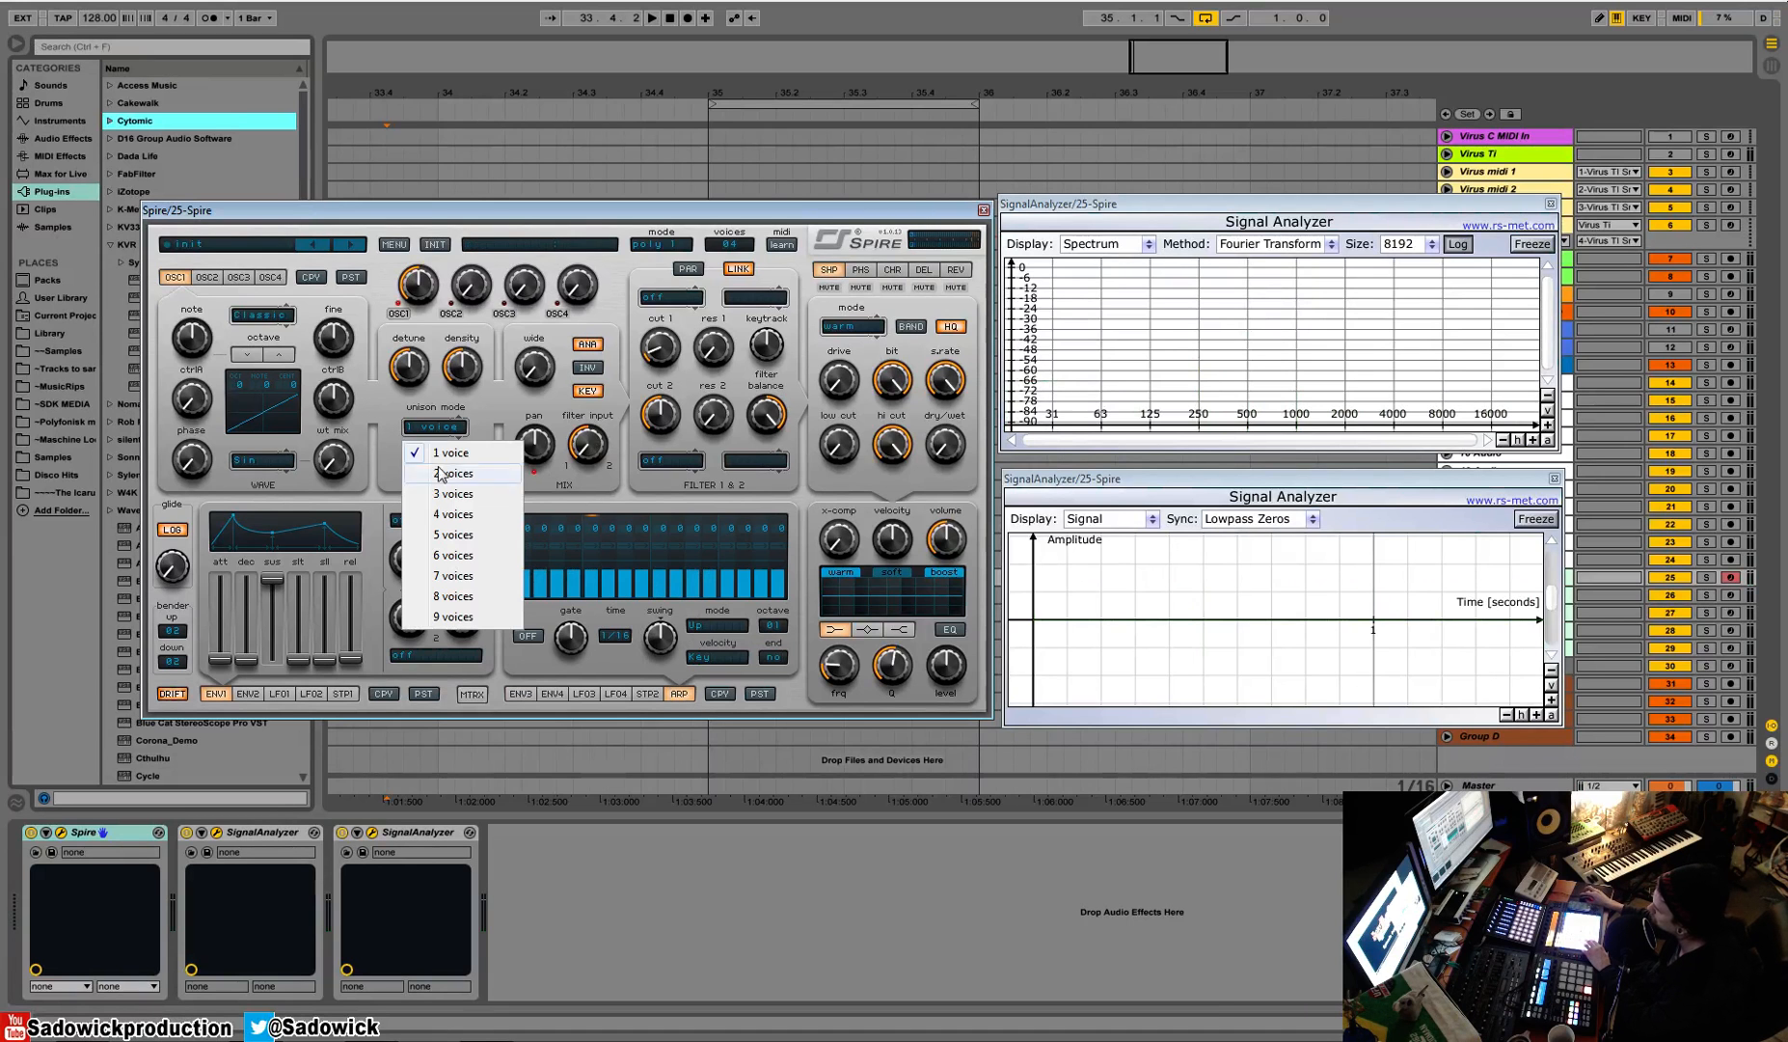
pyautogui.click(450, 517)
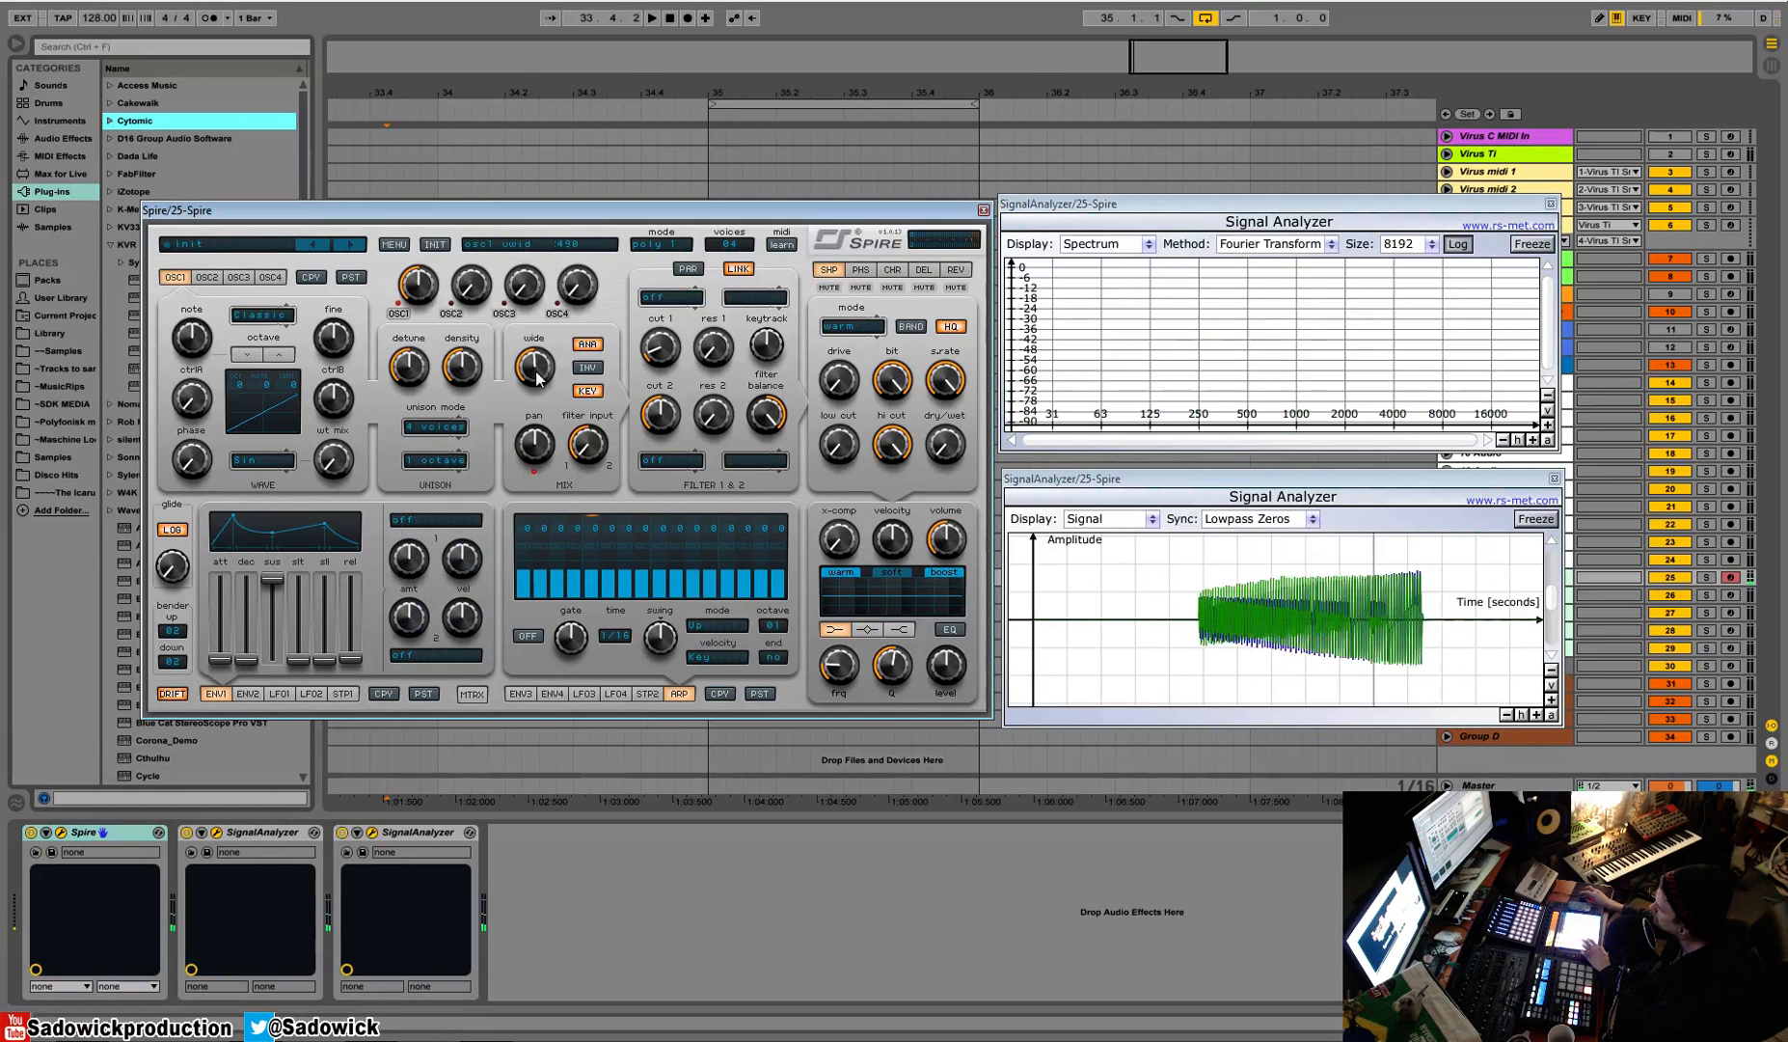
# Step: Set filter 1 to perfecto with adjusted cutoff and resonance, and route envelope 3 to Cutoff 1
pyautogui.click(672, 298)
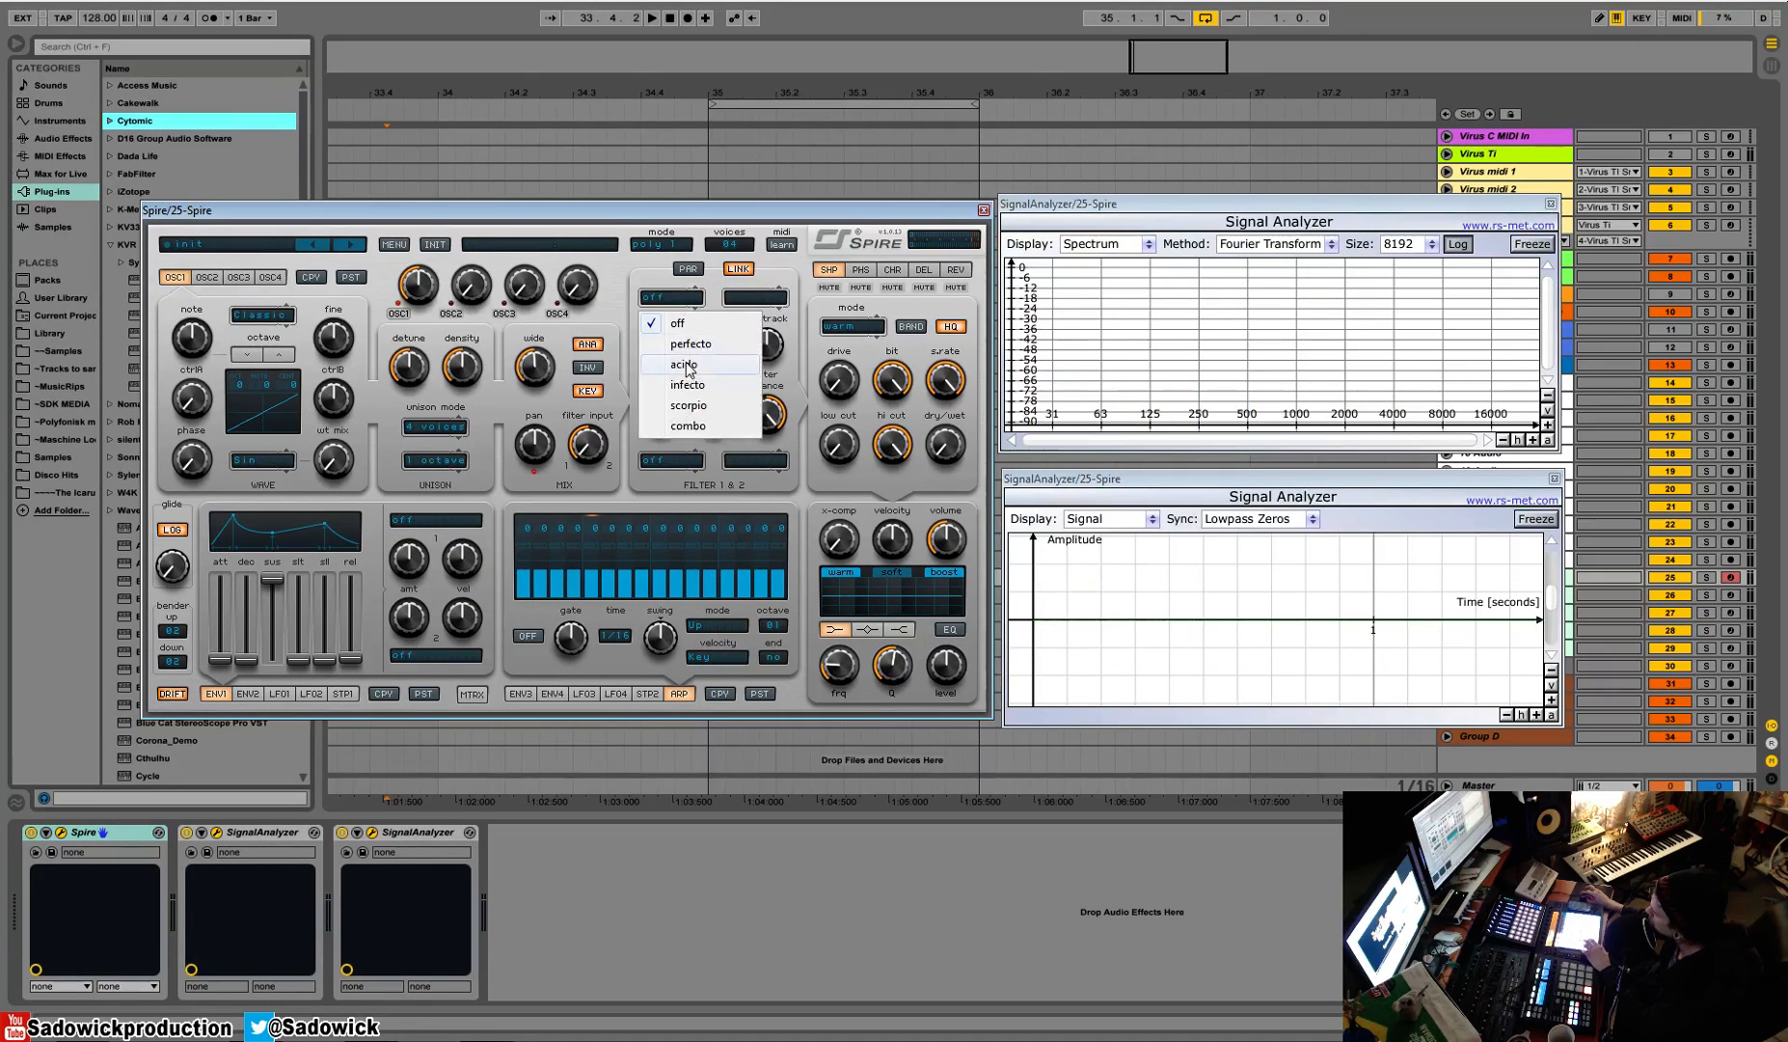
pyautogui.click(692, 345)
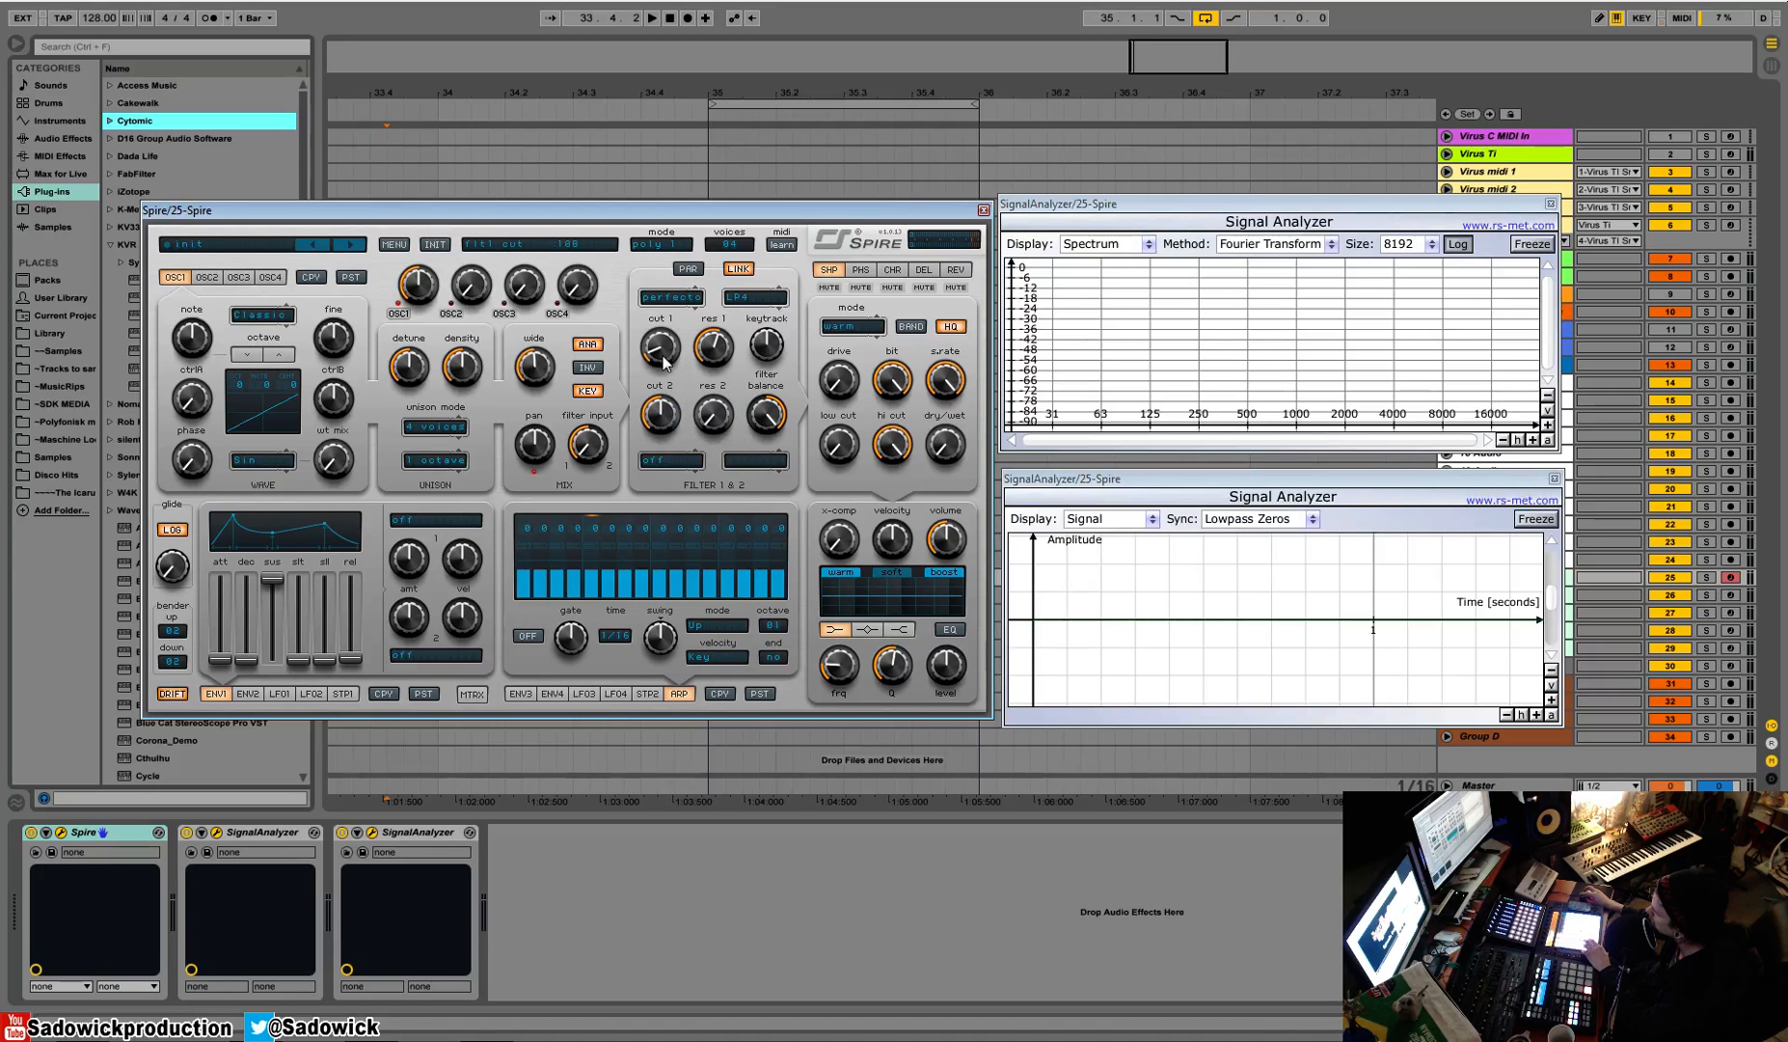
pyautogui.moveTo(713, 345); pyautogui.dragTo(717, 371)
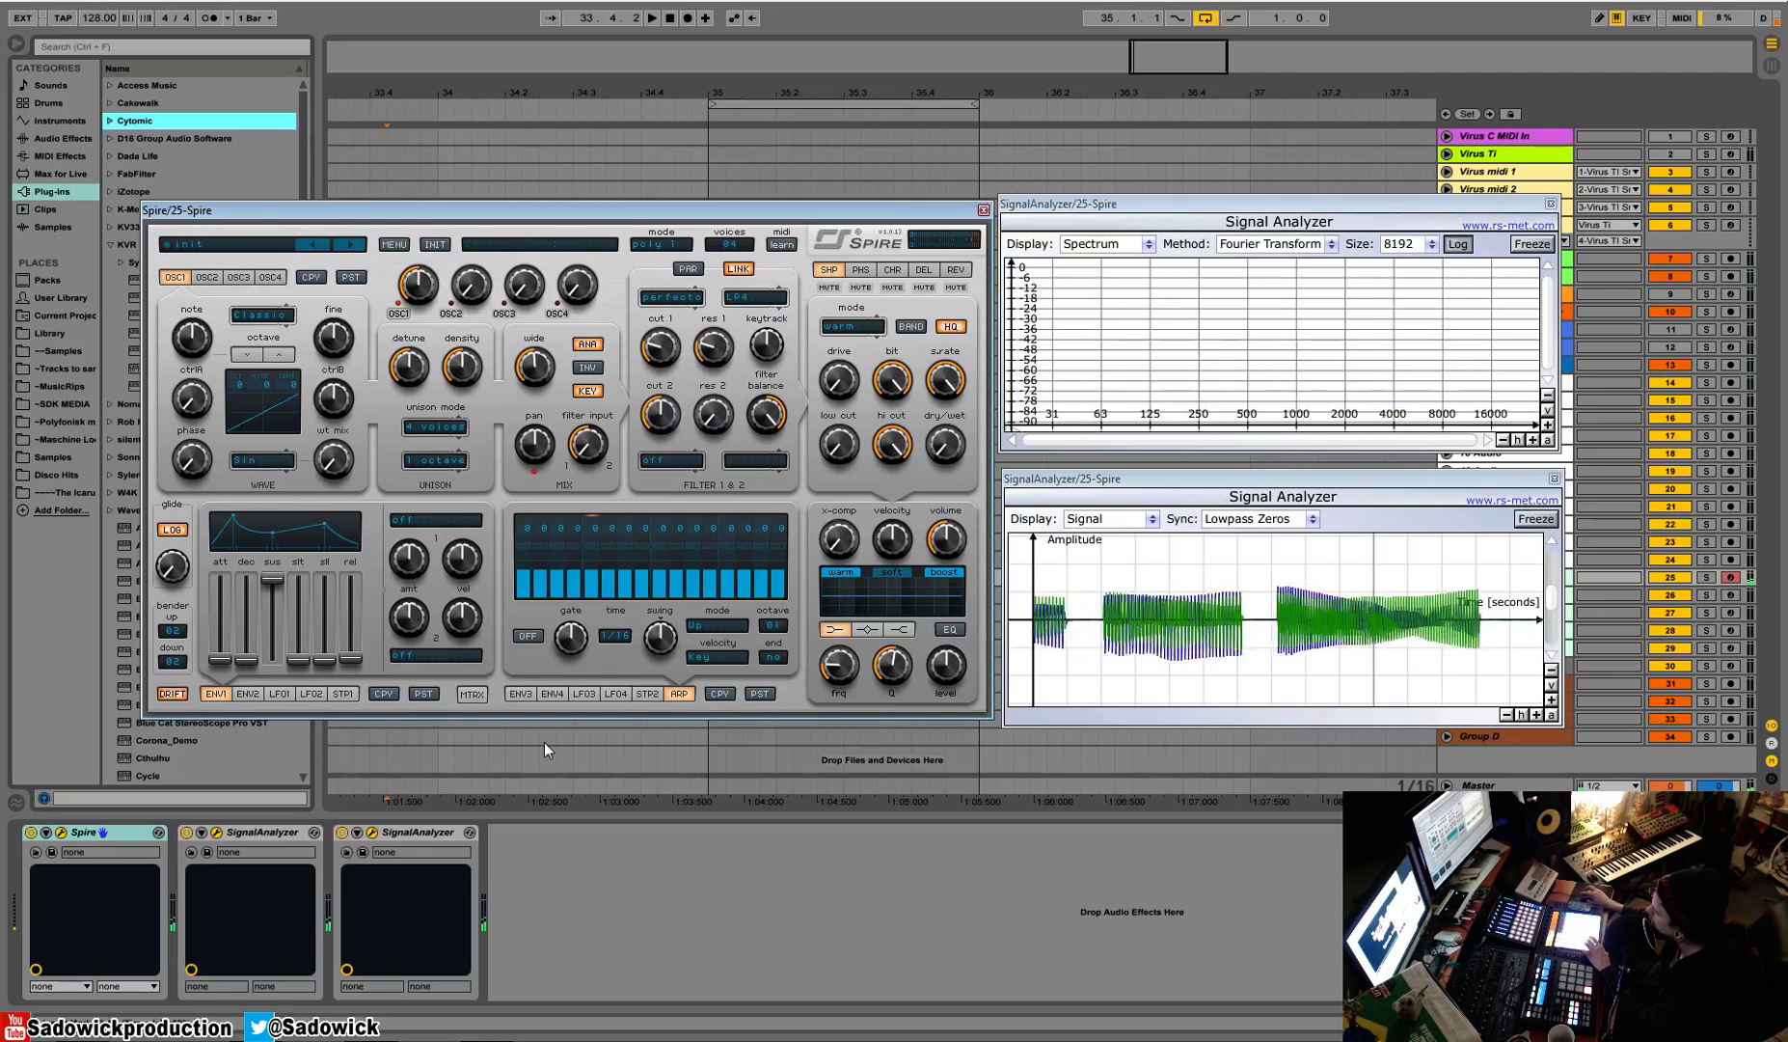
pyautogui.click(512, 695)
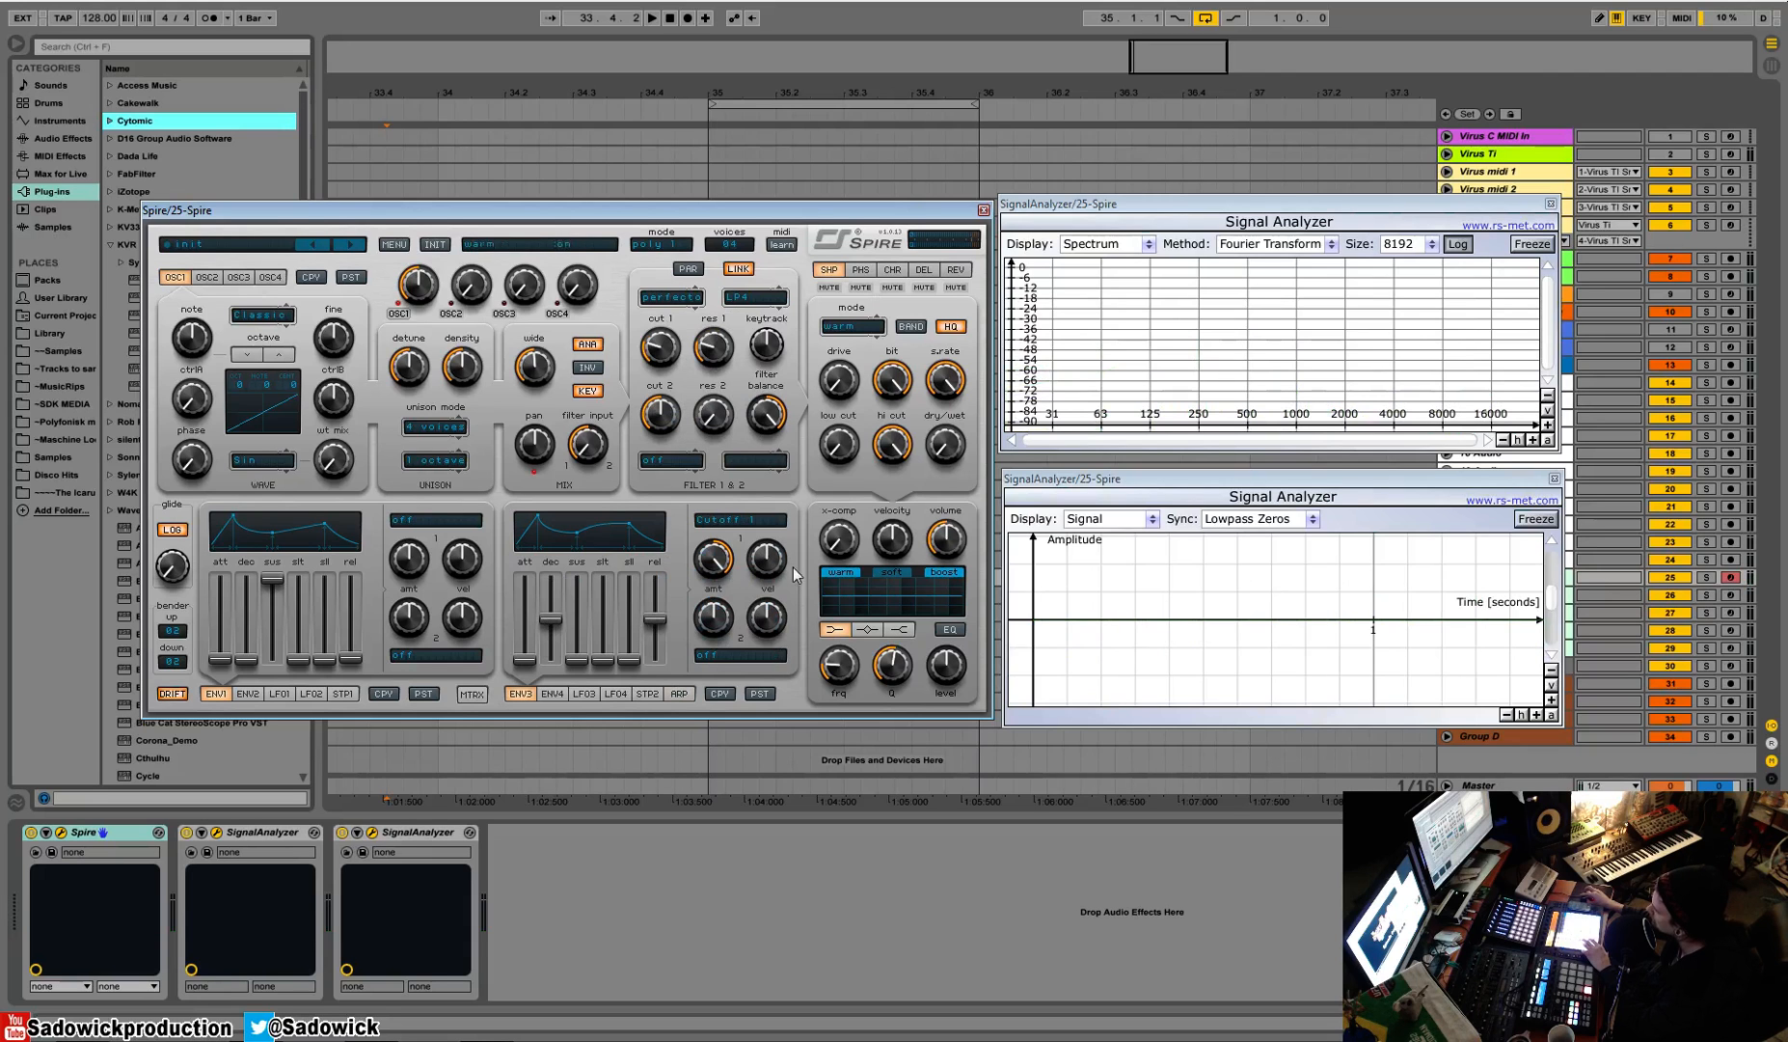
# Step: Switch on the arpeggiator and try its gate length, sweeping it down and back up to 1000
pyautogui.click(681, 695)
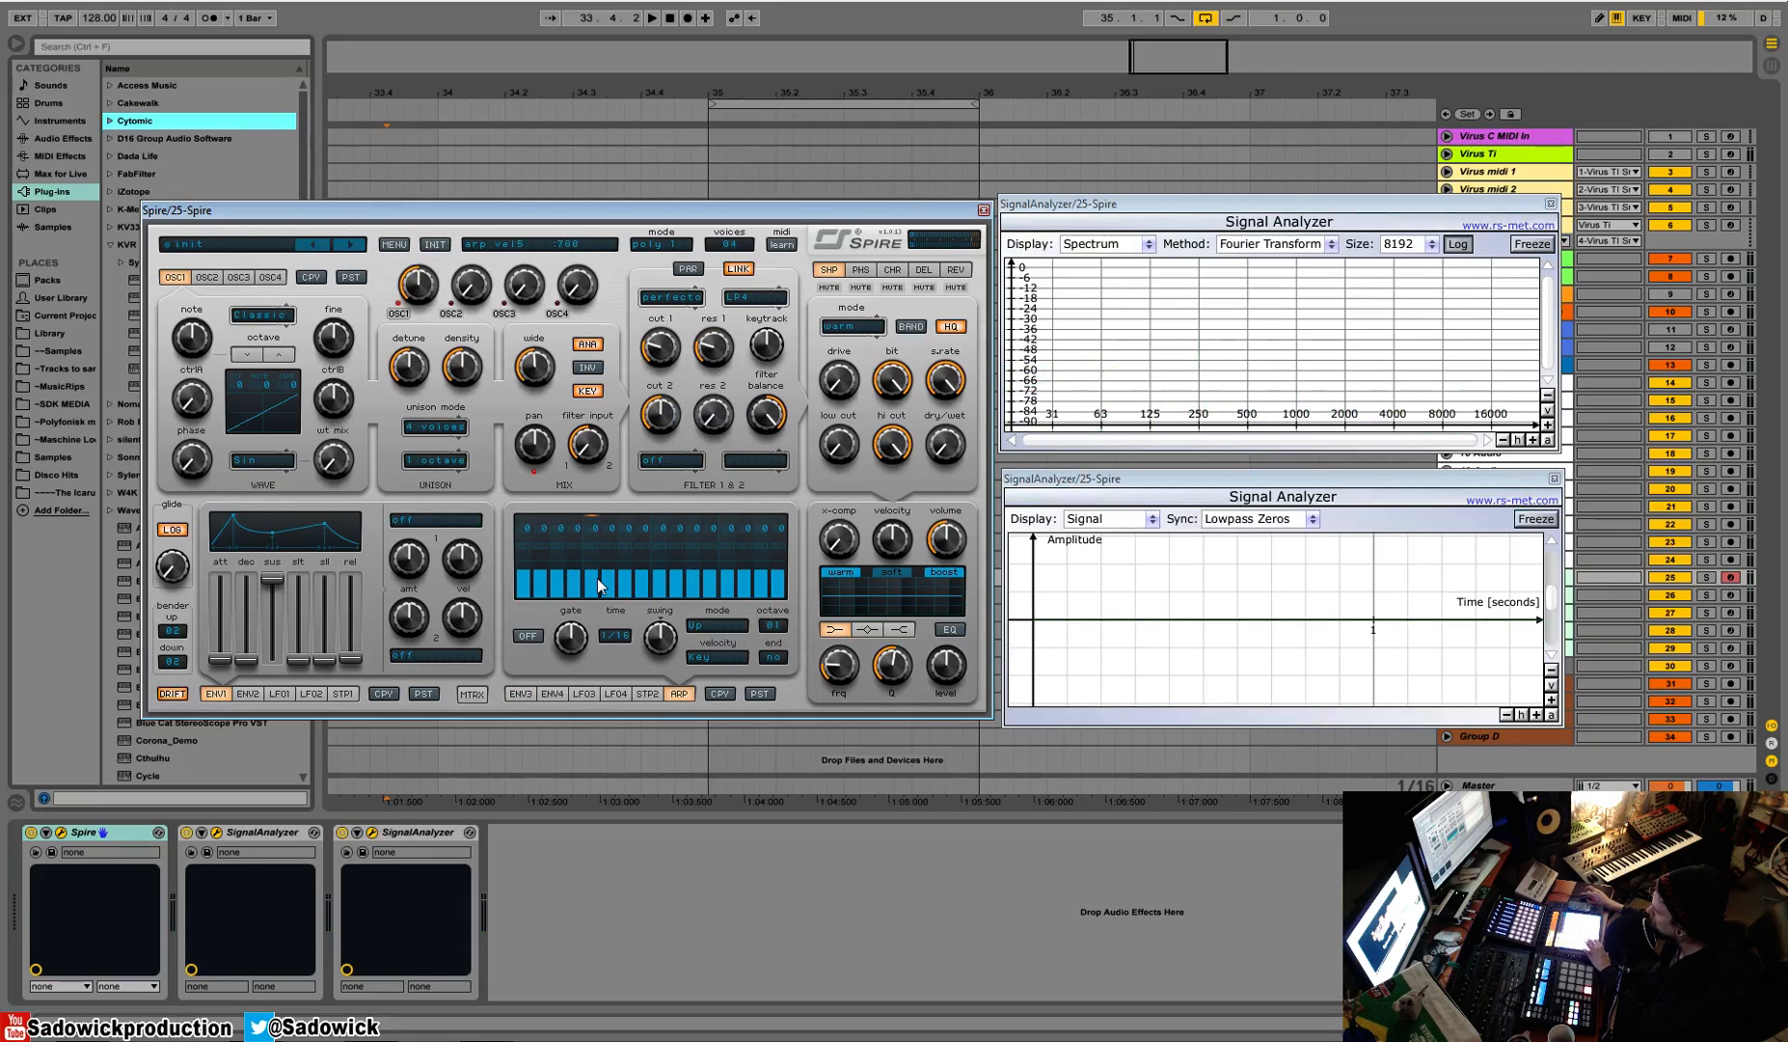
pyautogui.click(528, 634)
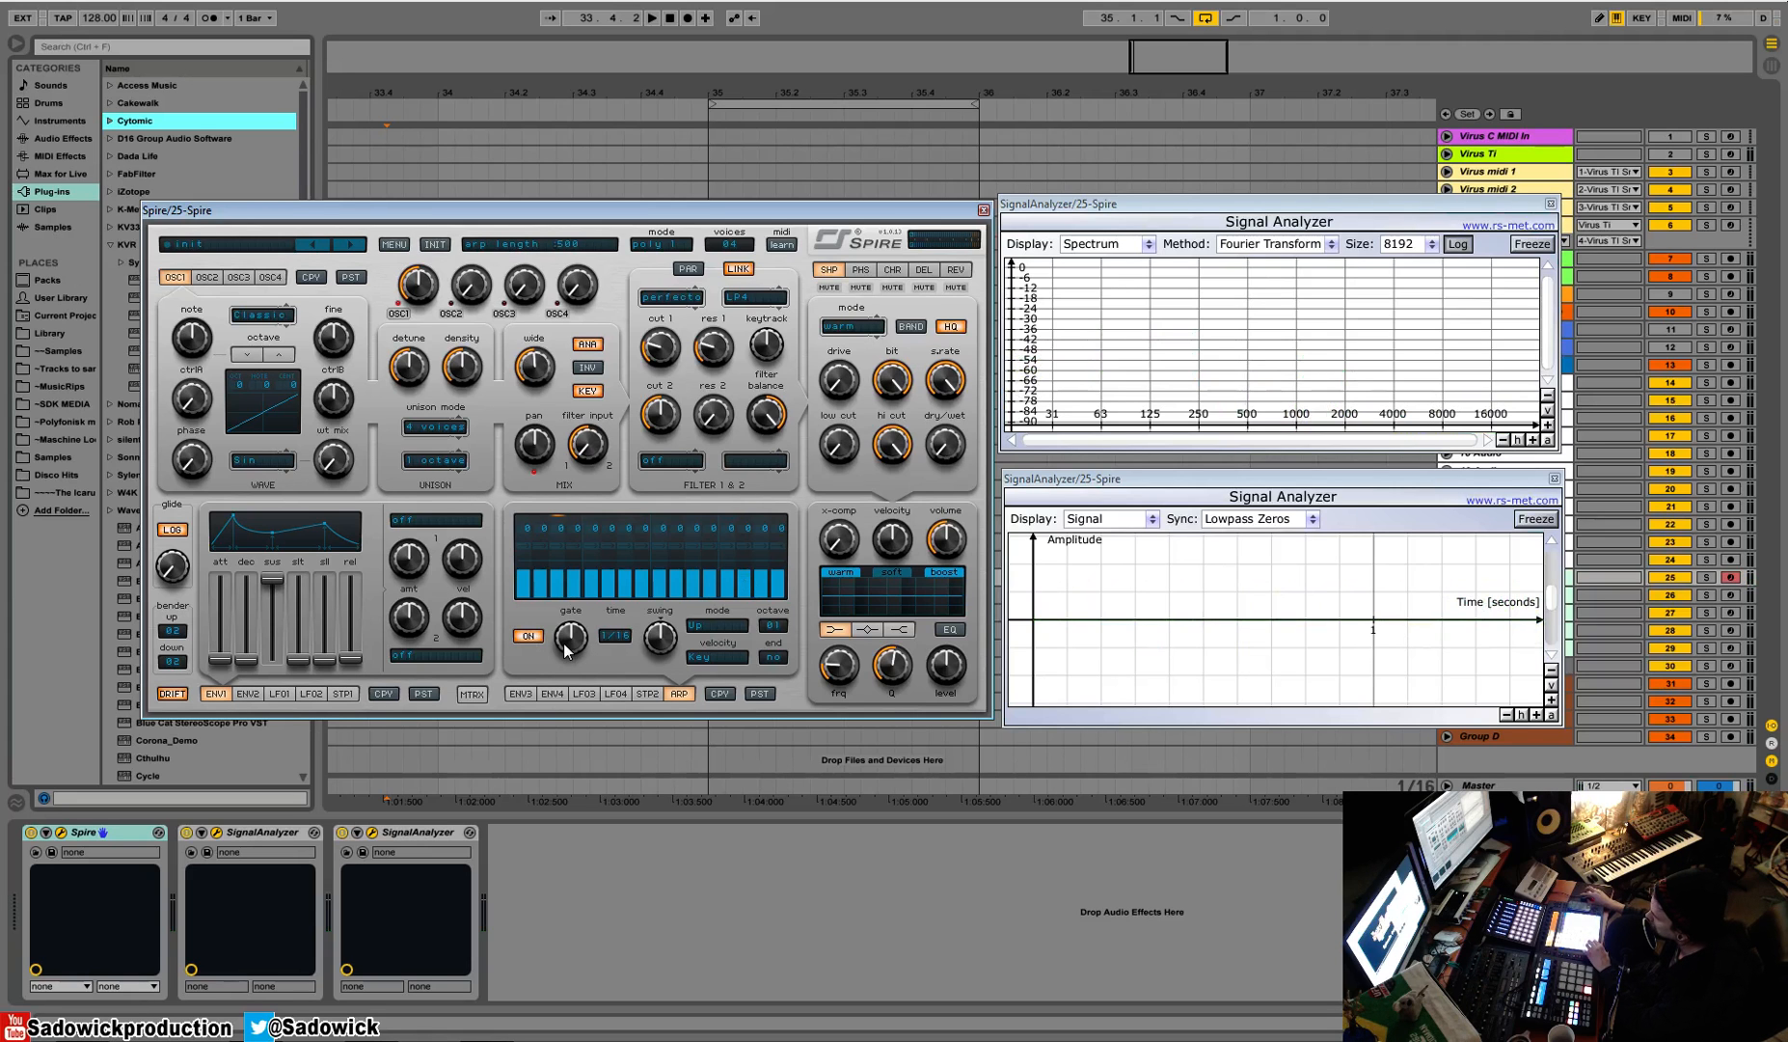
pyautogui.moveTo(571, 637); pyautogui.dragTo(582, 757)
pyautogui.moveTo(566, 647); pyautogui.dragTo(577, 482)
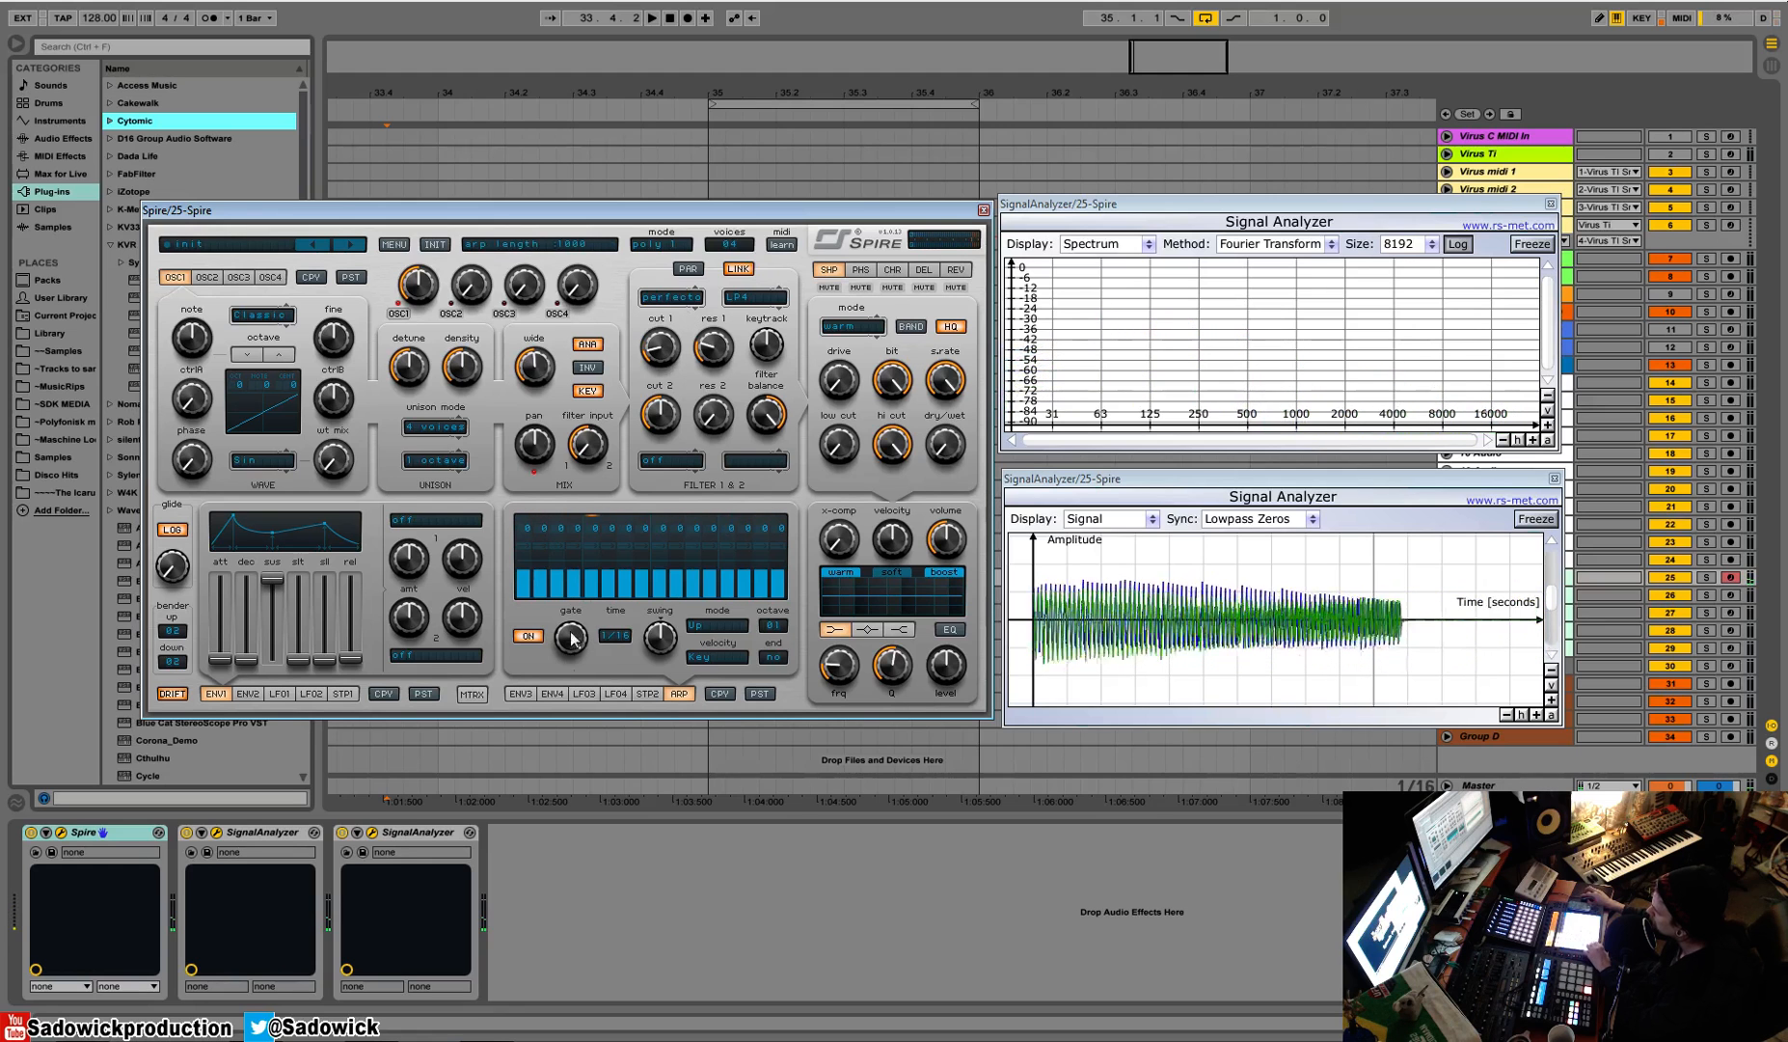
# Step: Try the arpeggiator time at 1/8 while adjusting filter 1's resonance
pyautogui.click(628, 640)
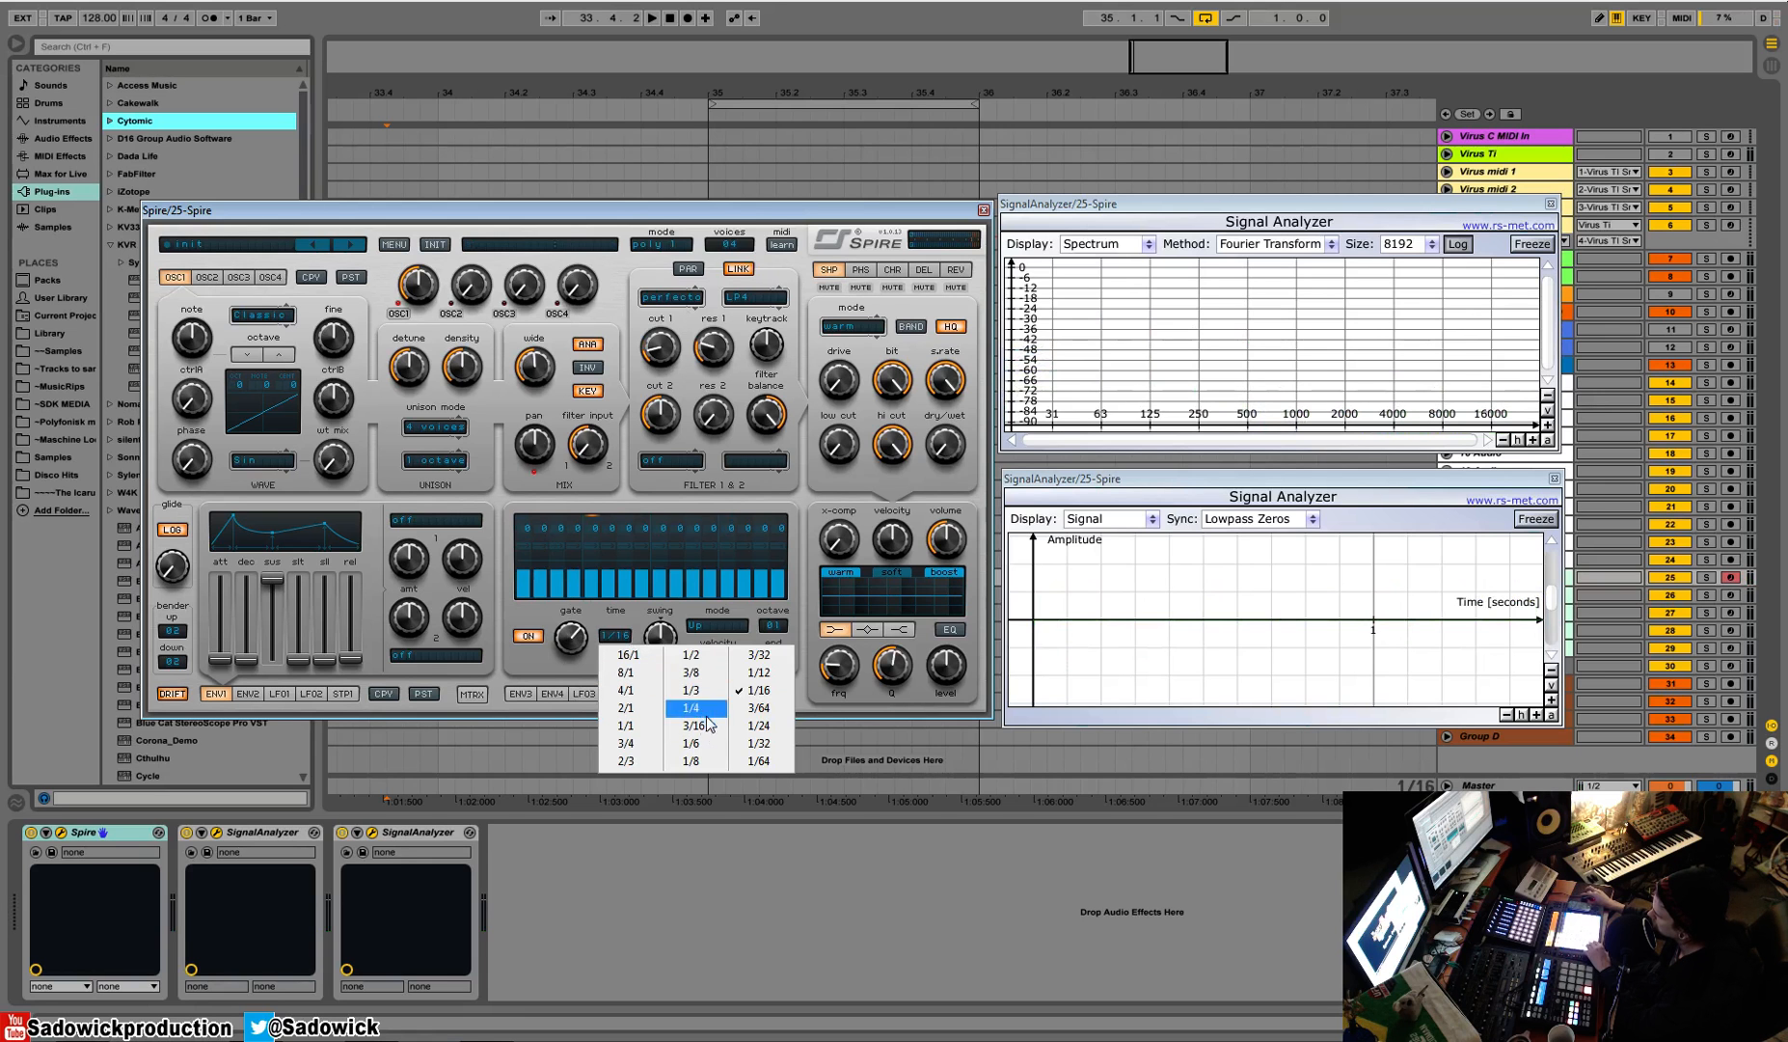
pyautogui.click(688, 762)
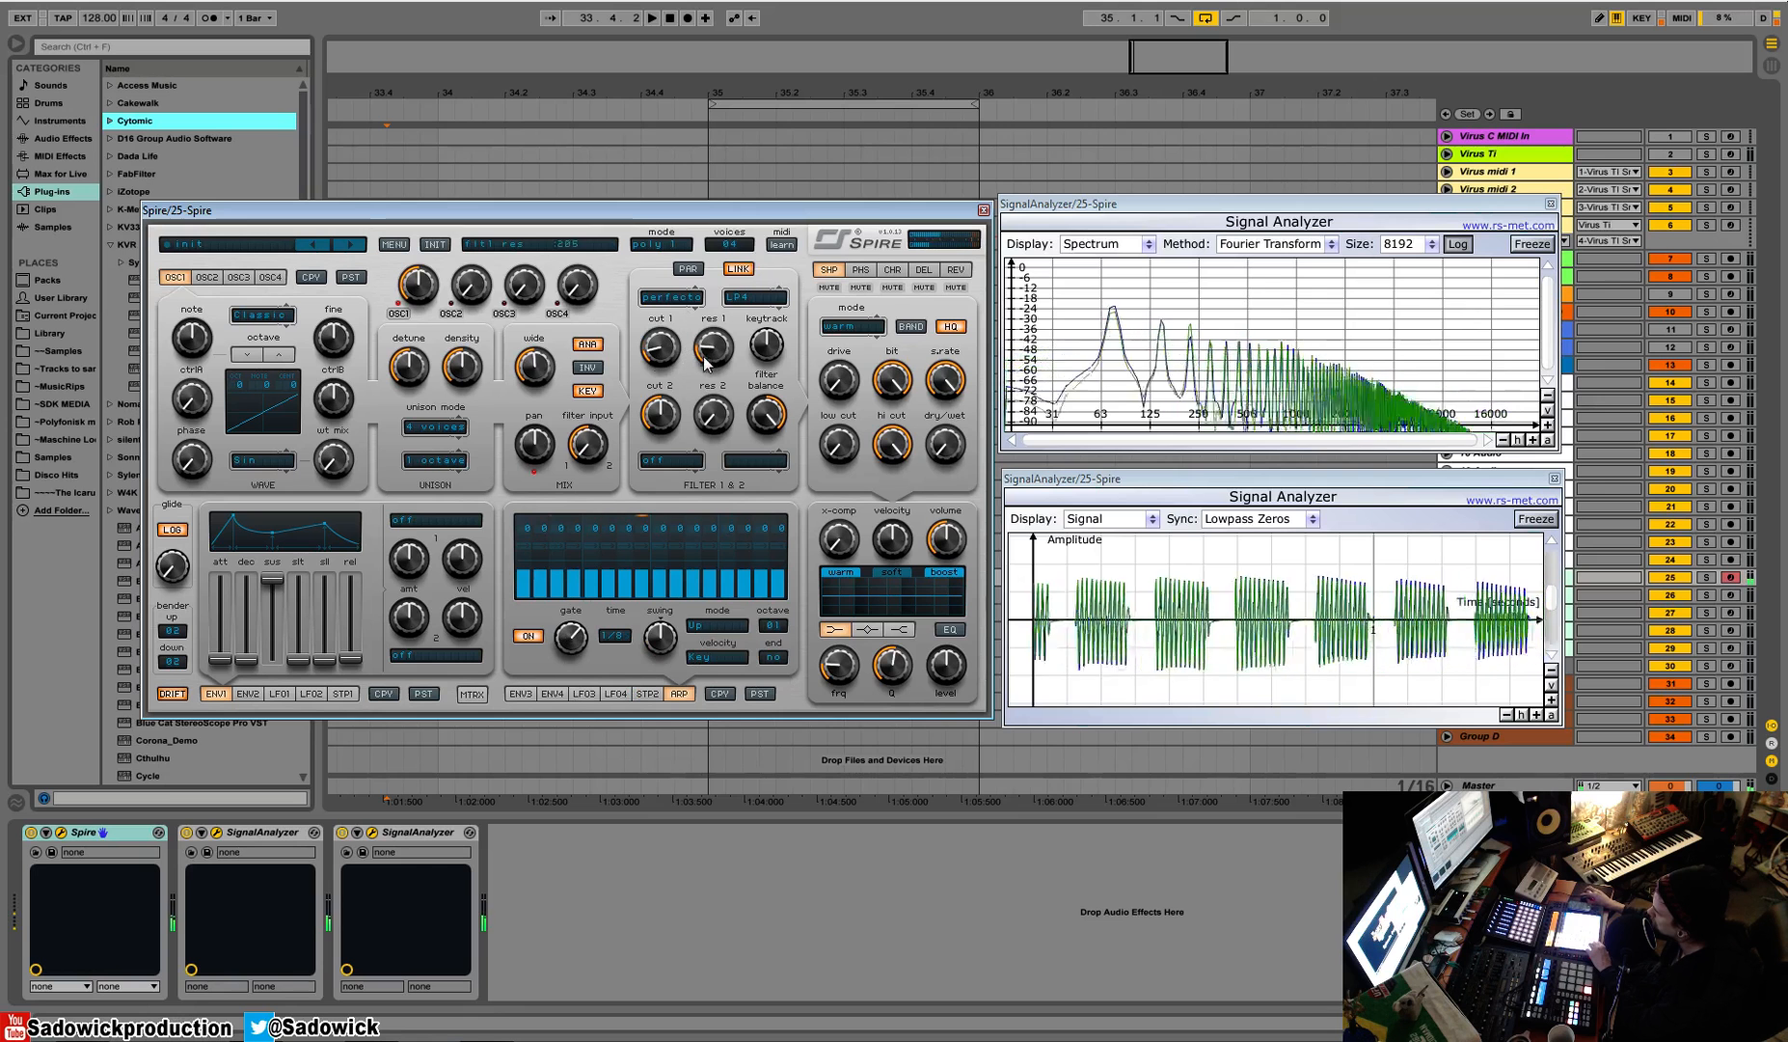
pyautogui.moveTo(714, 349); pyautogui.dragTo(715, 359)
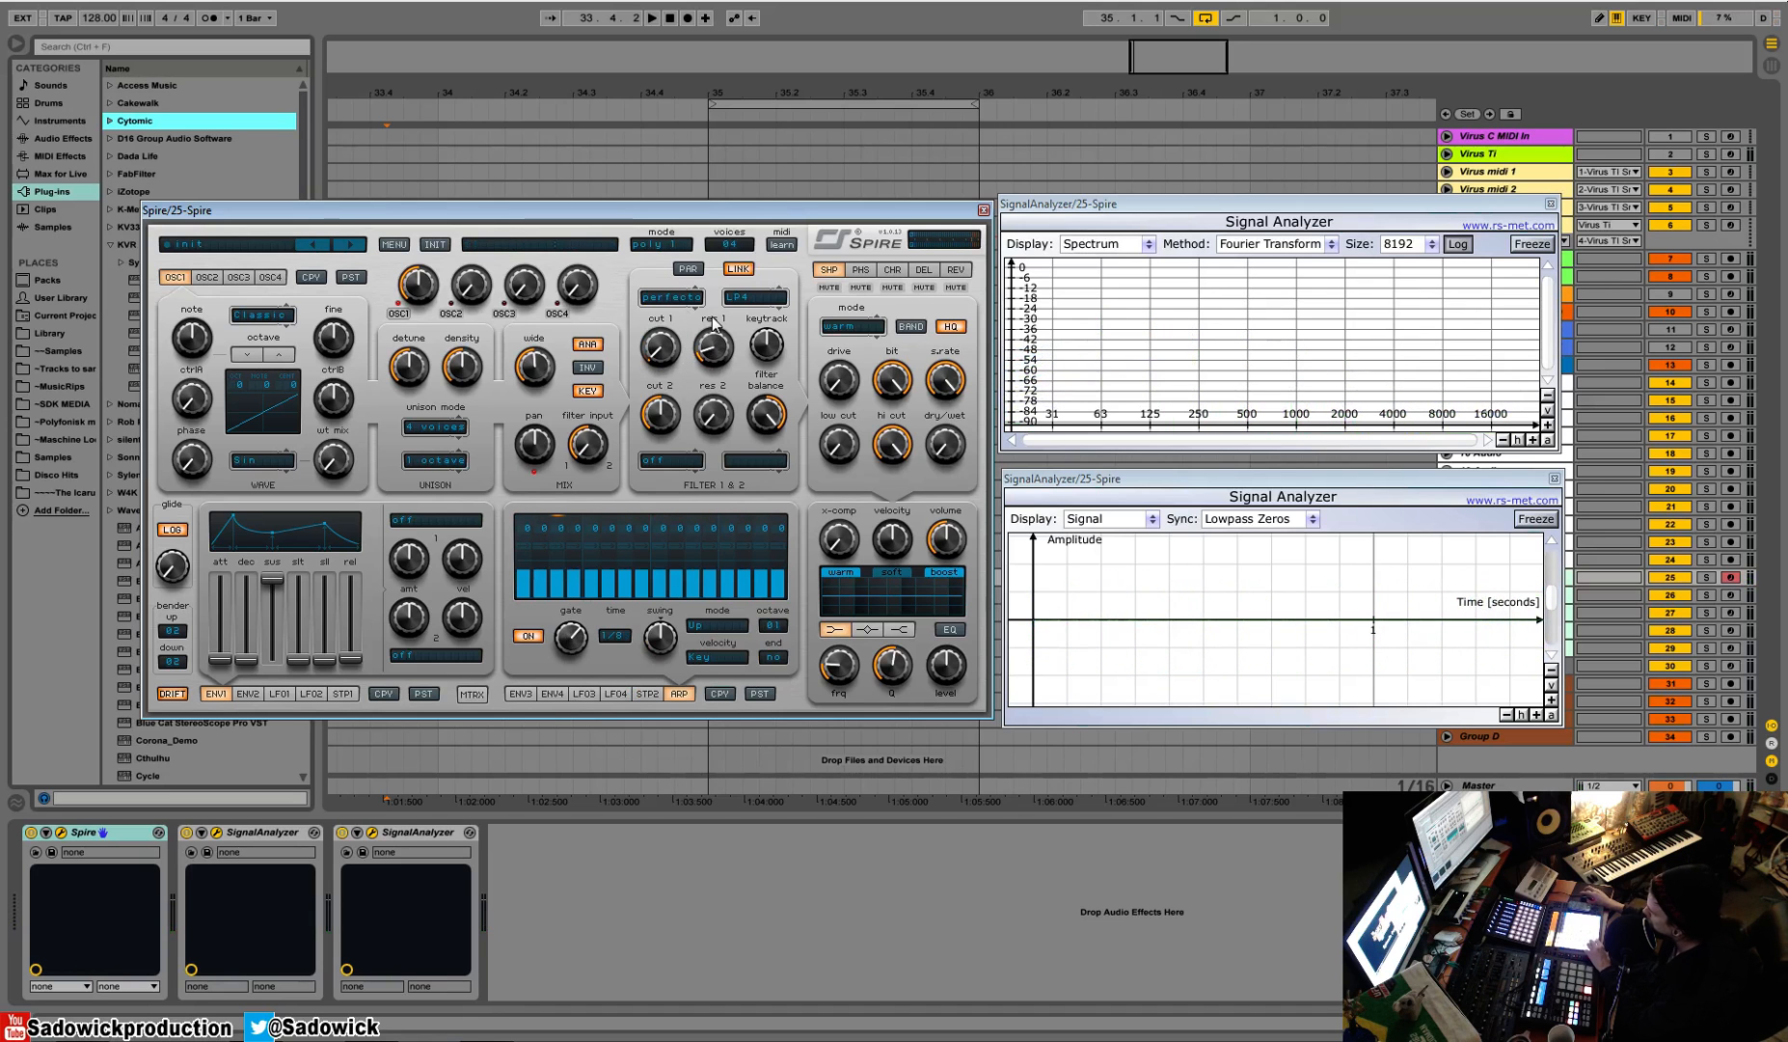
# Step: Set the arpeggiator time to 1/16 and try different swing amounts
pyautogui.click(613, 635)
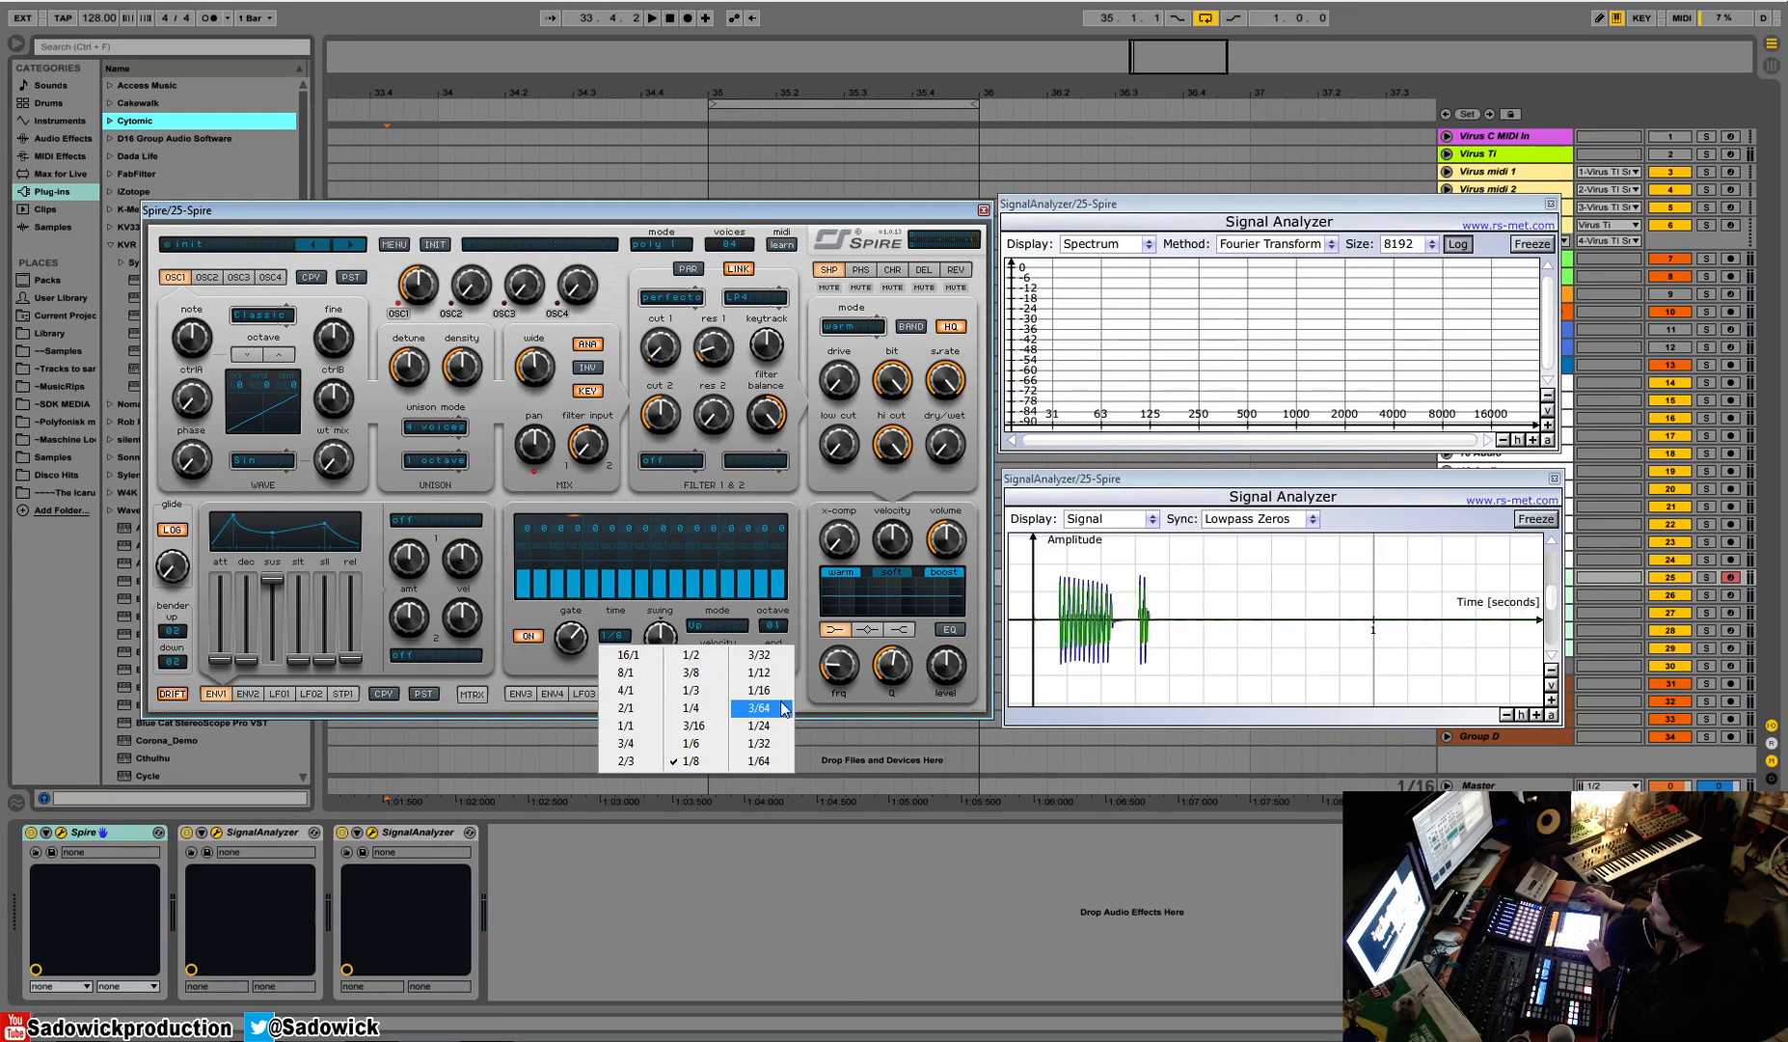
pyautogui.click(759, 689)
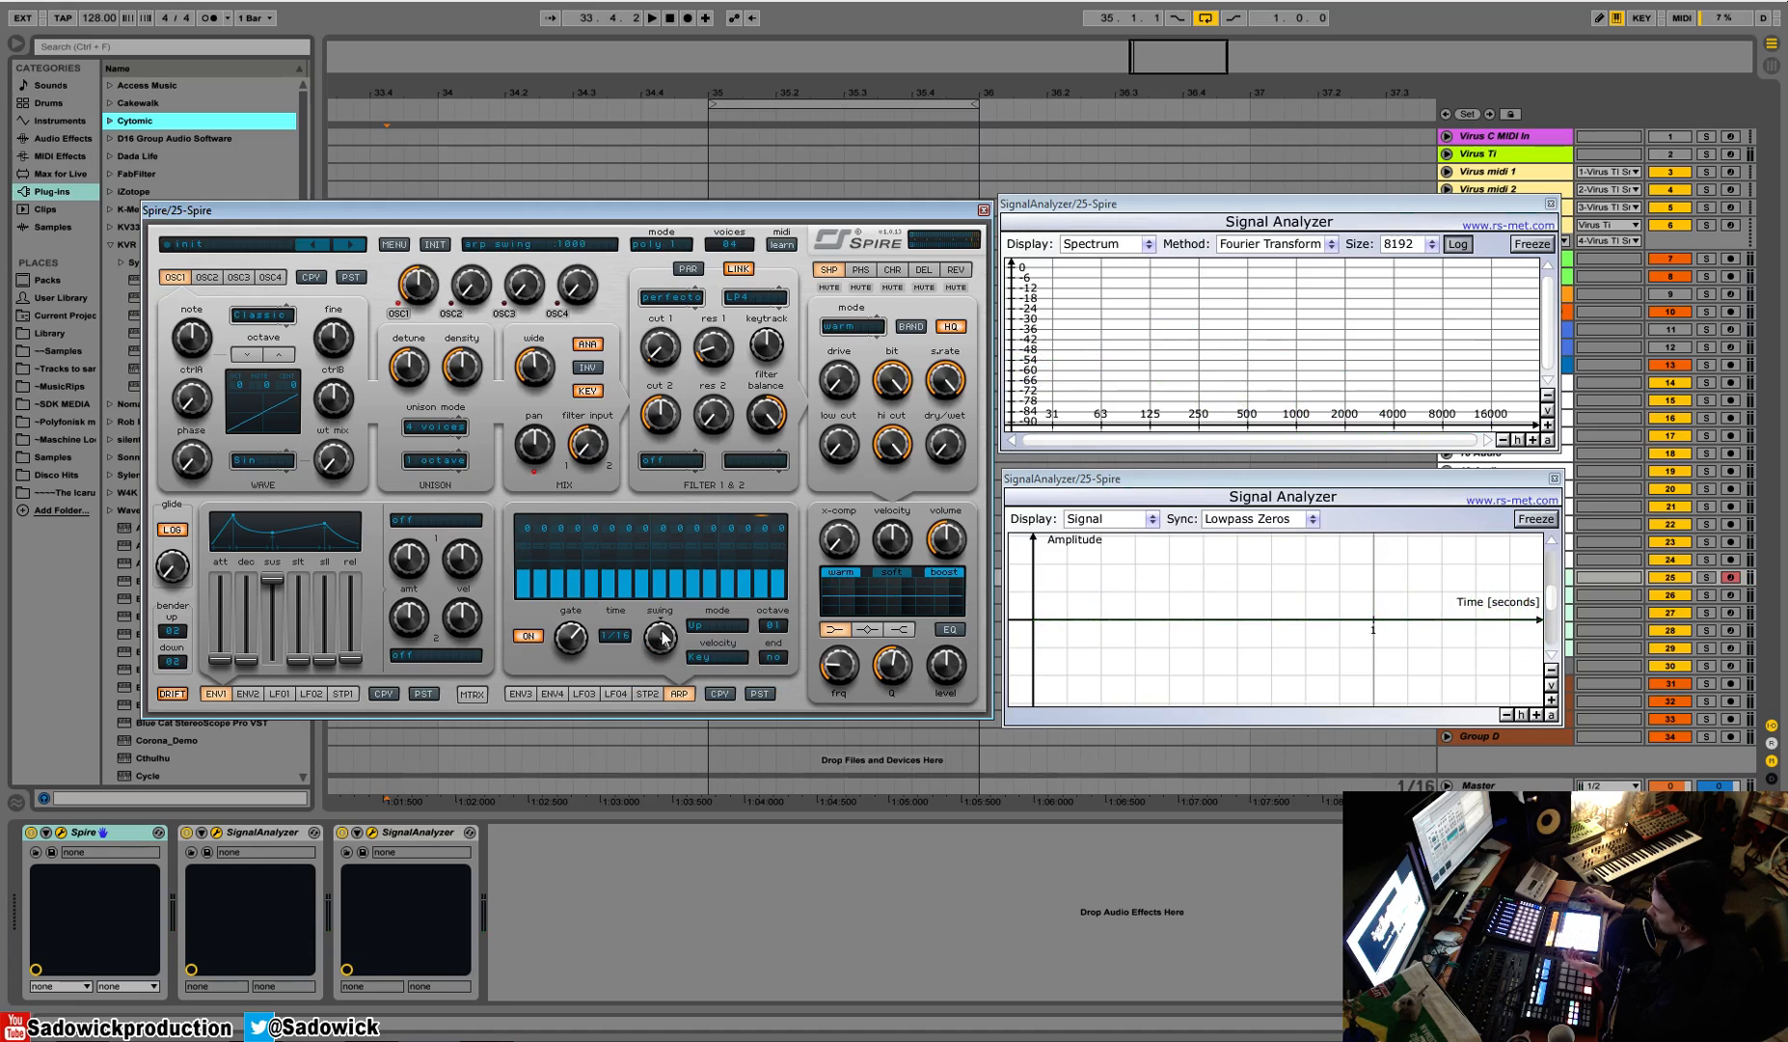
pyautogui.moveTo(662, 636); pyautogui.dragTo(667, 644)
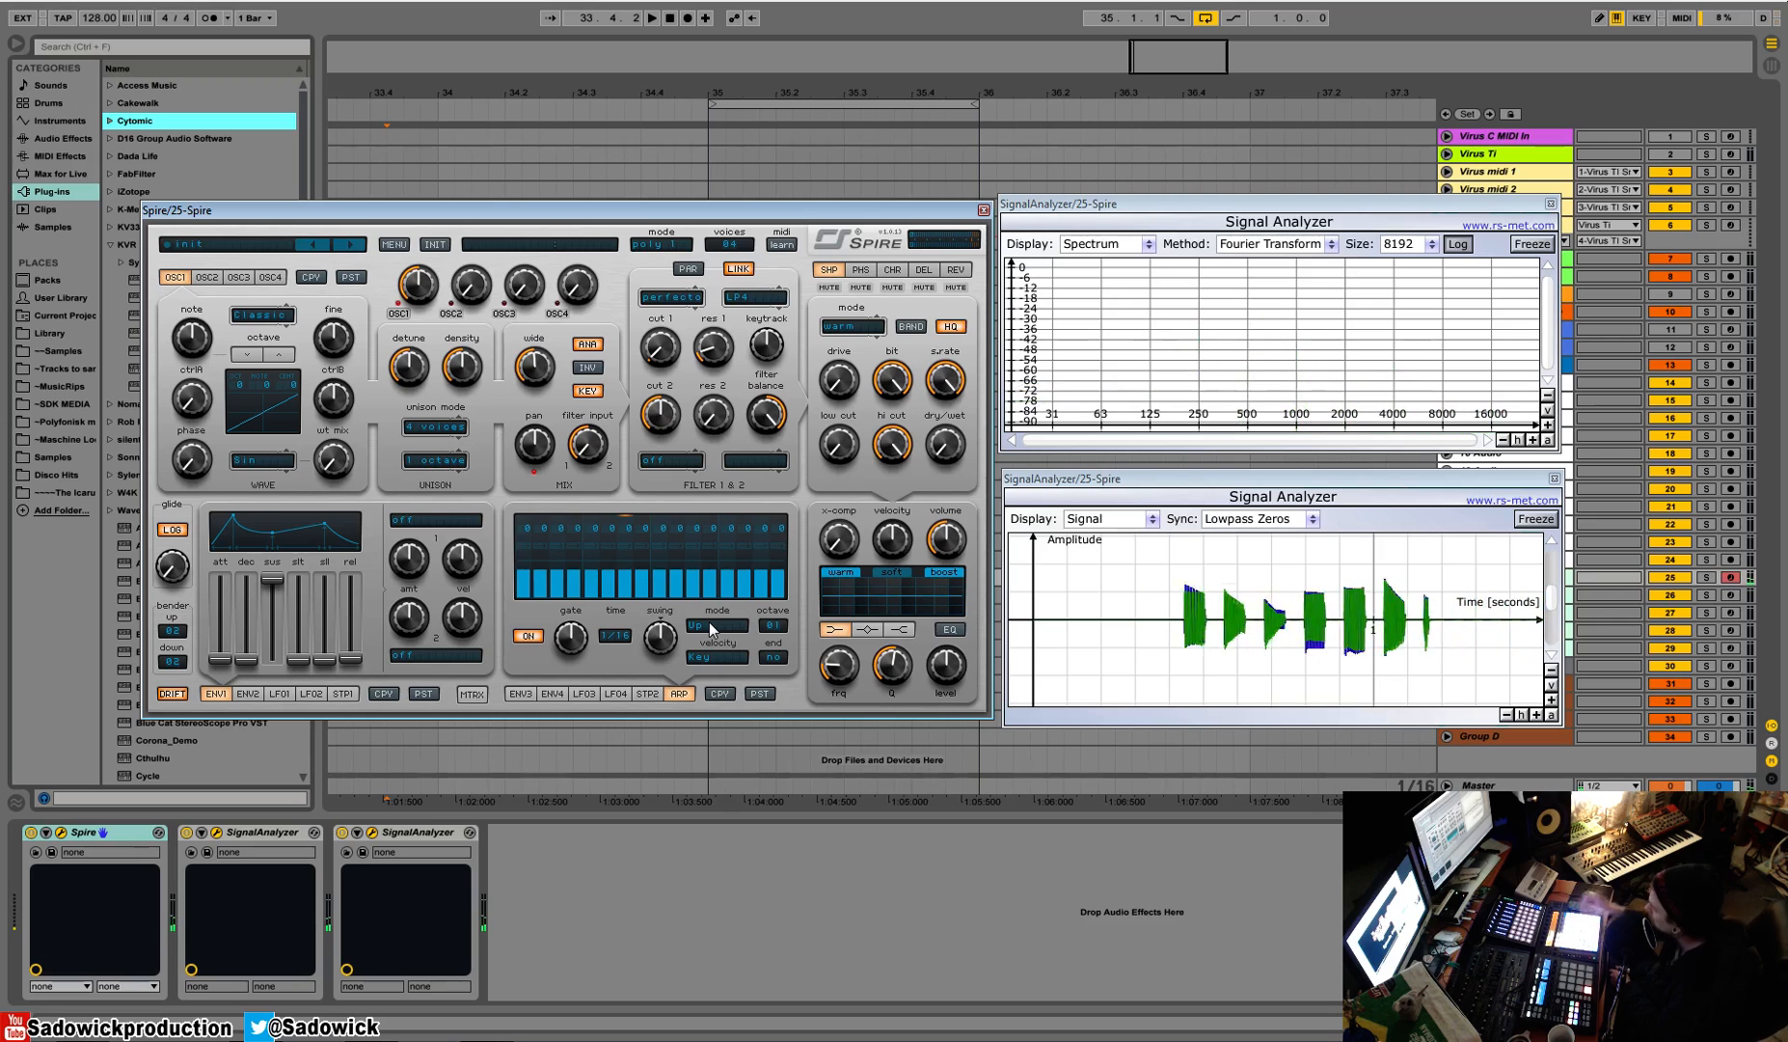
# Step: Try the arpeggiator octave range at 02 and 03, and return it to 01
pyautogui.click(775, 628)
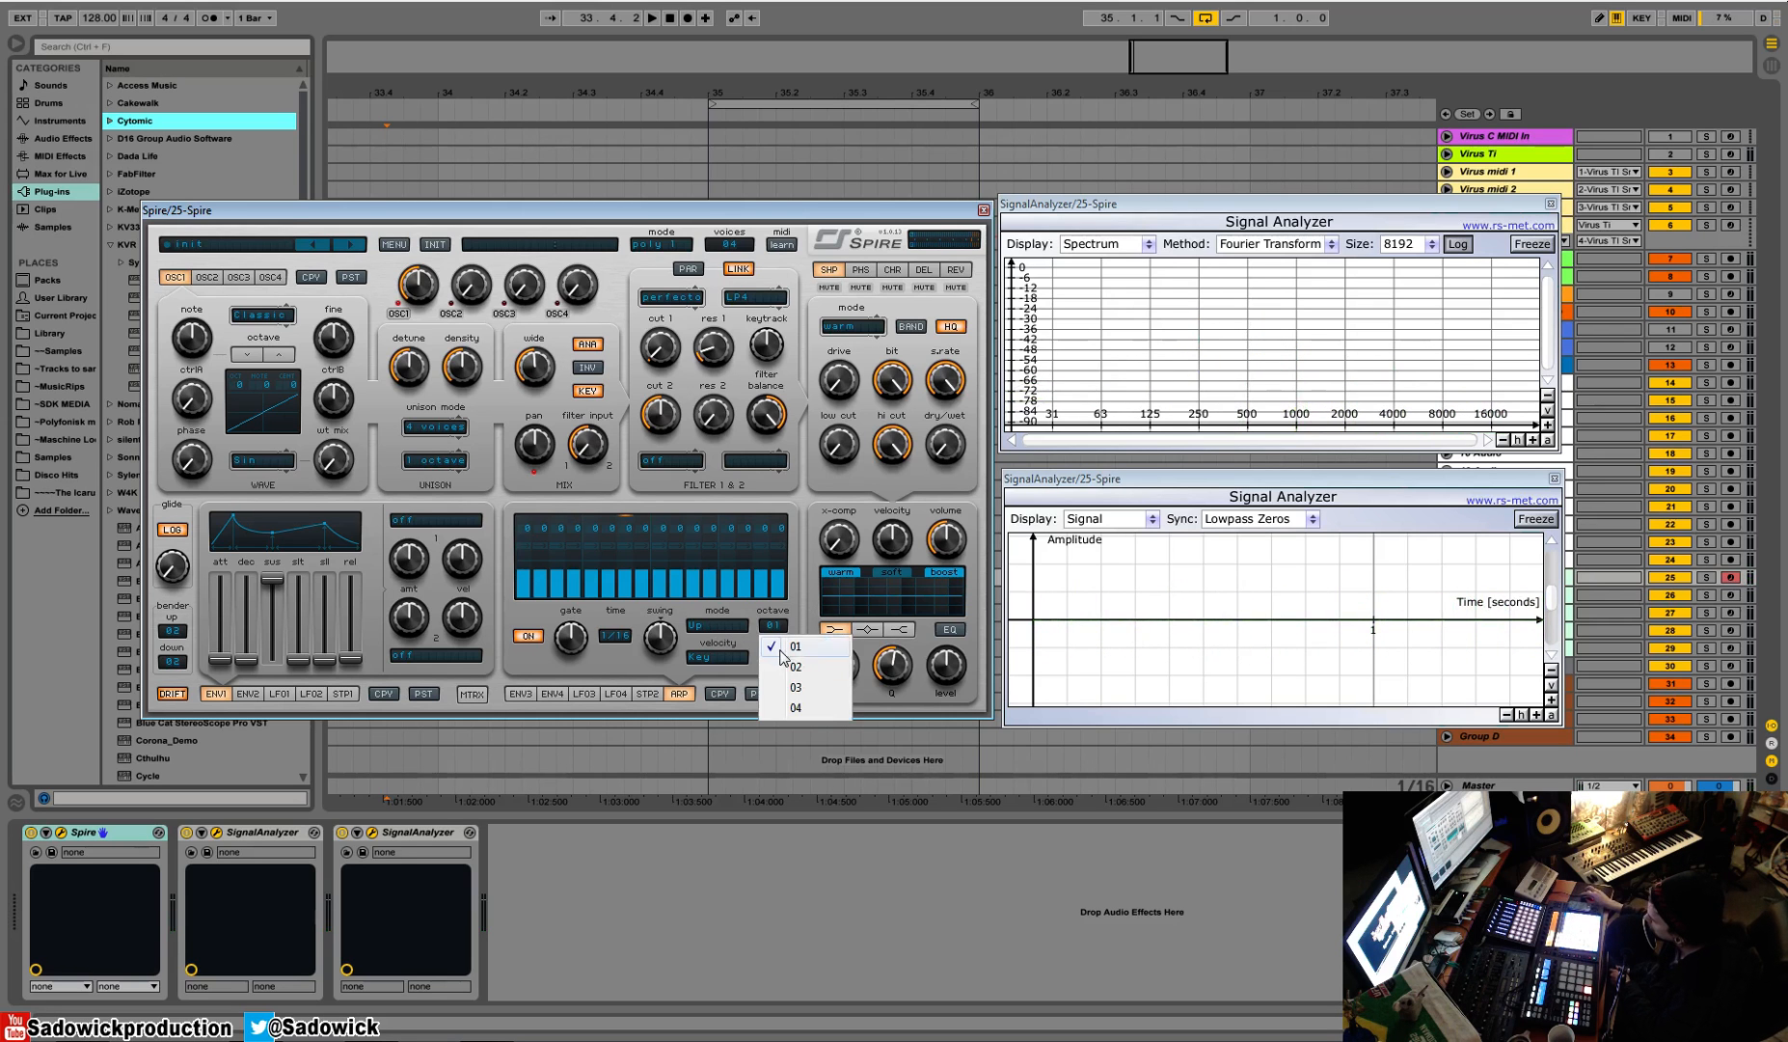
pyautogui.click(795, 666)
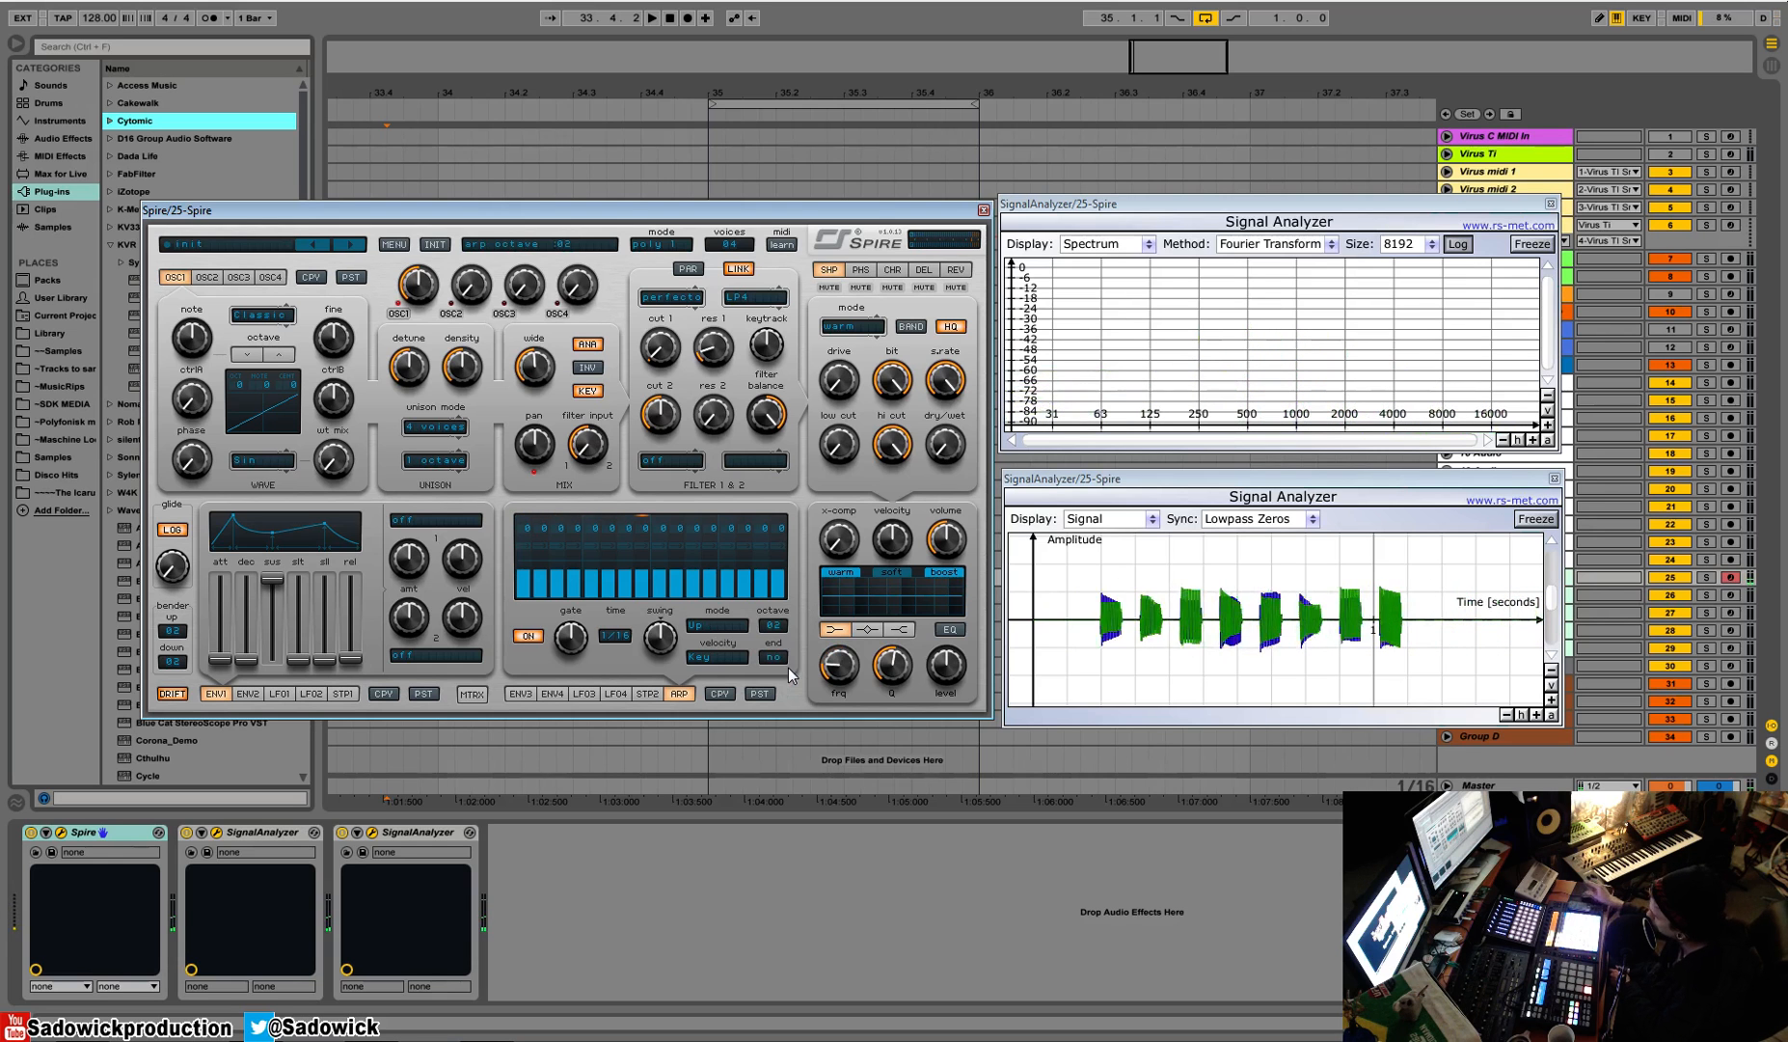
pyautogui.click(783, 627)
pyautogui.click(786, 686)
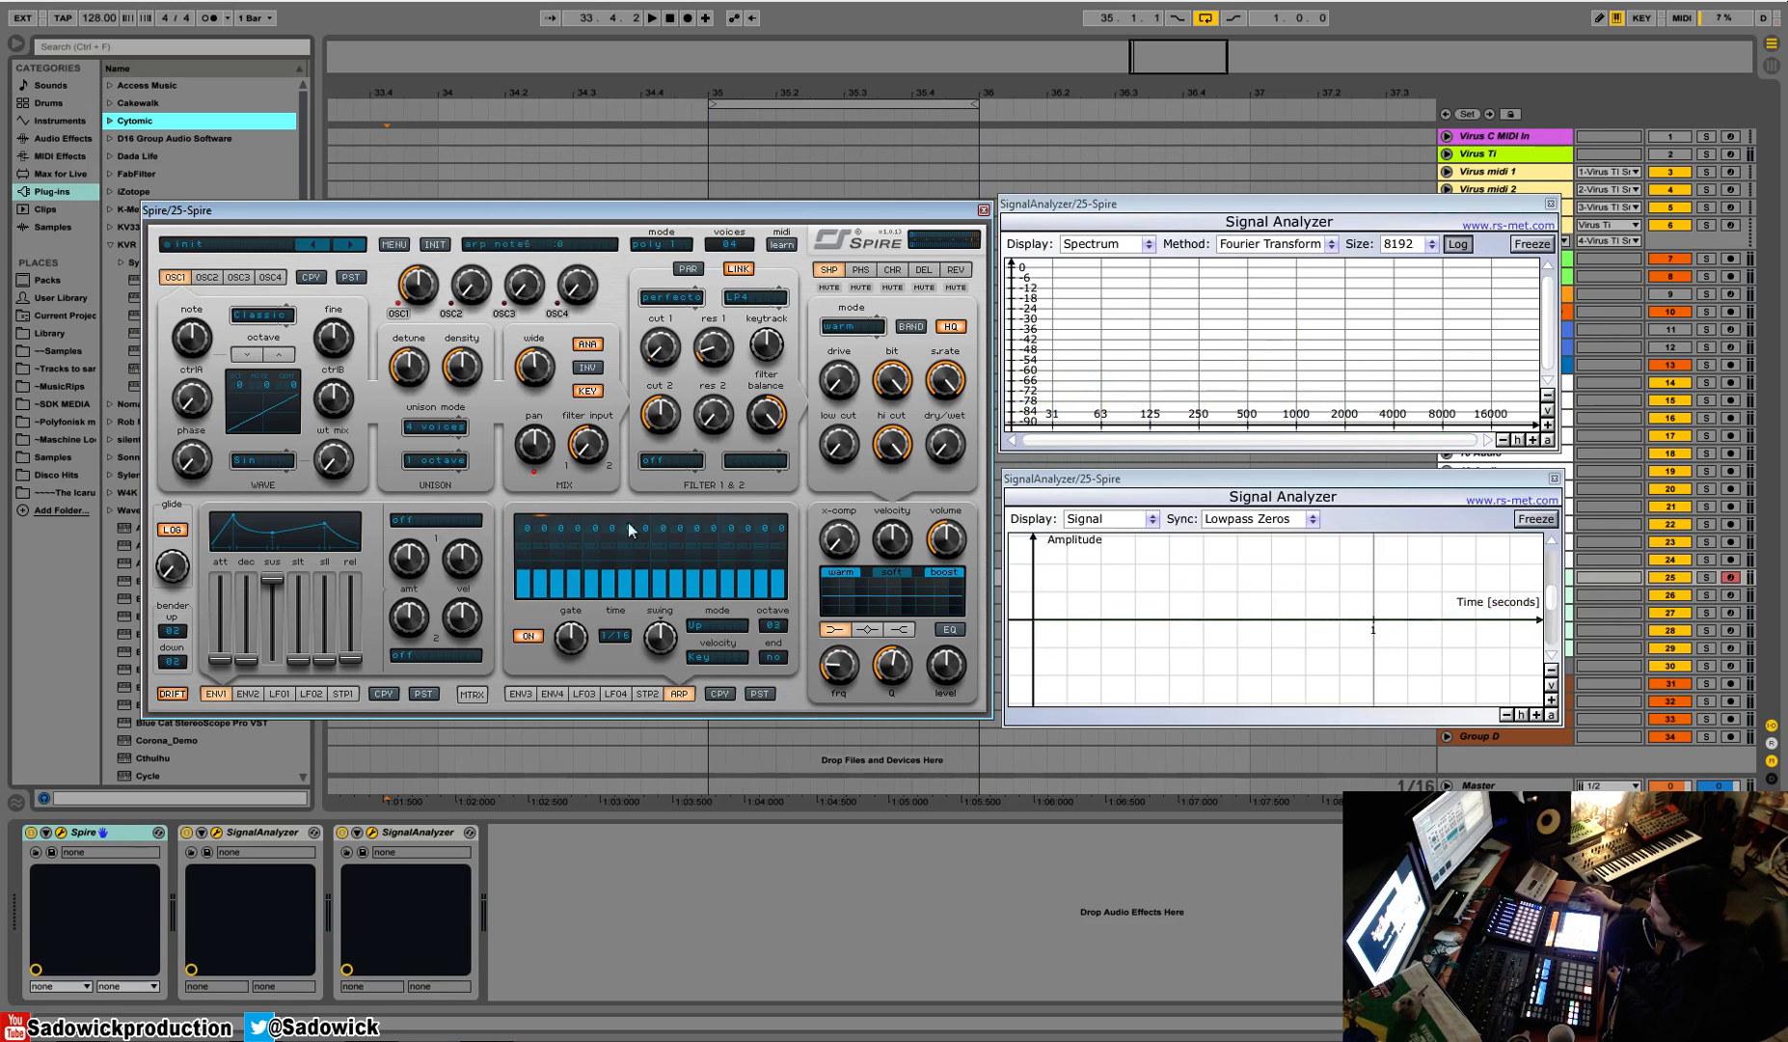
pyautogui.click(783, 625)
pyautogui.click(776, 638)
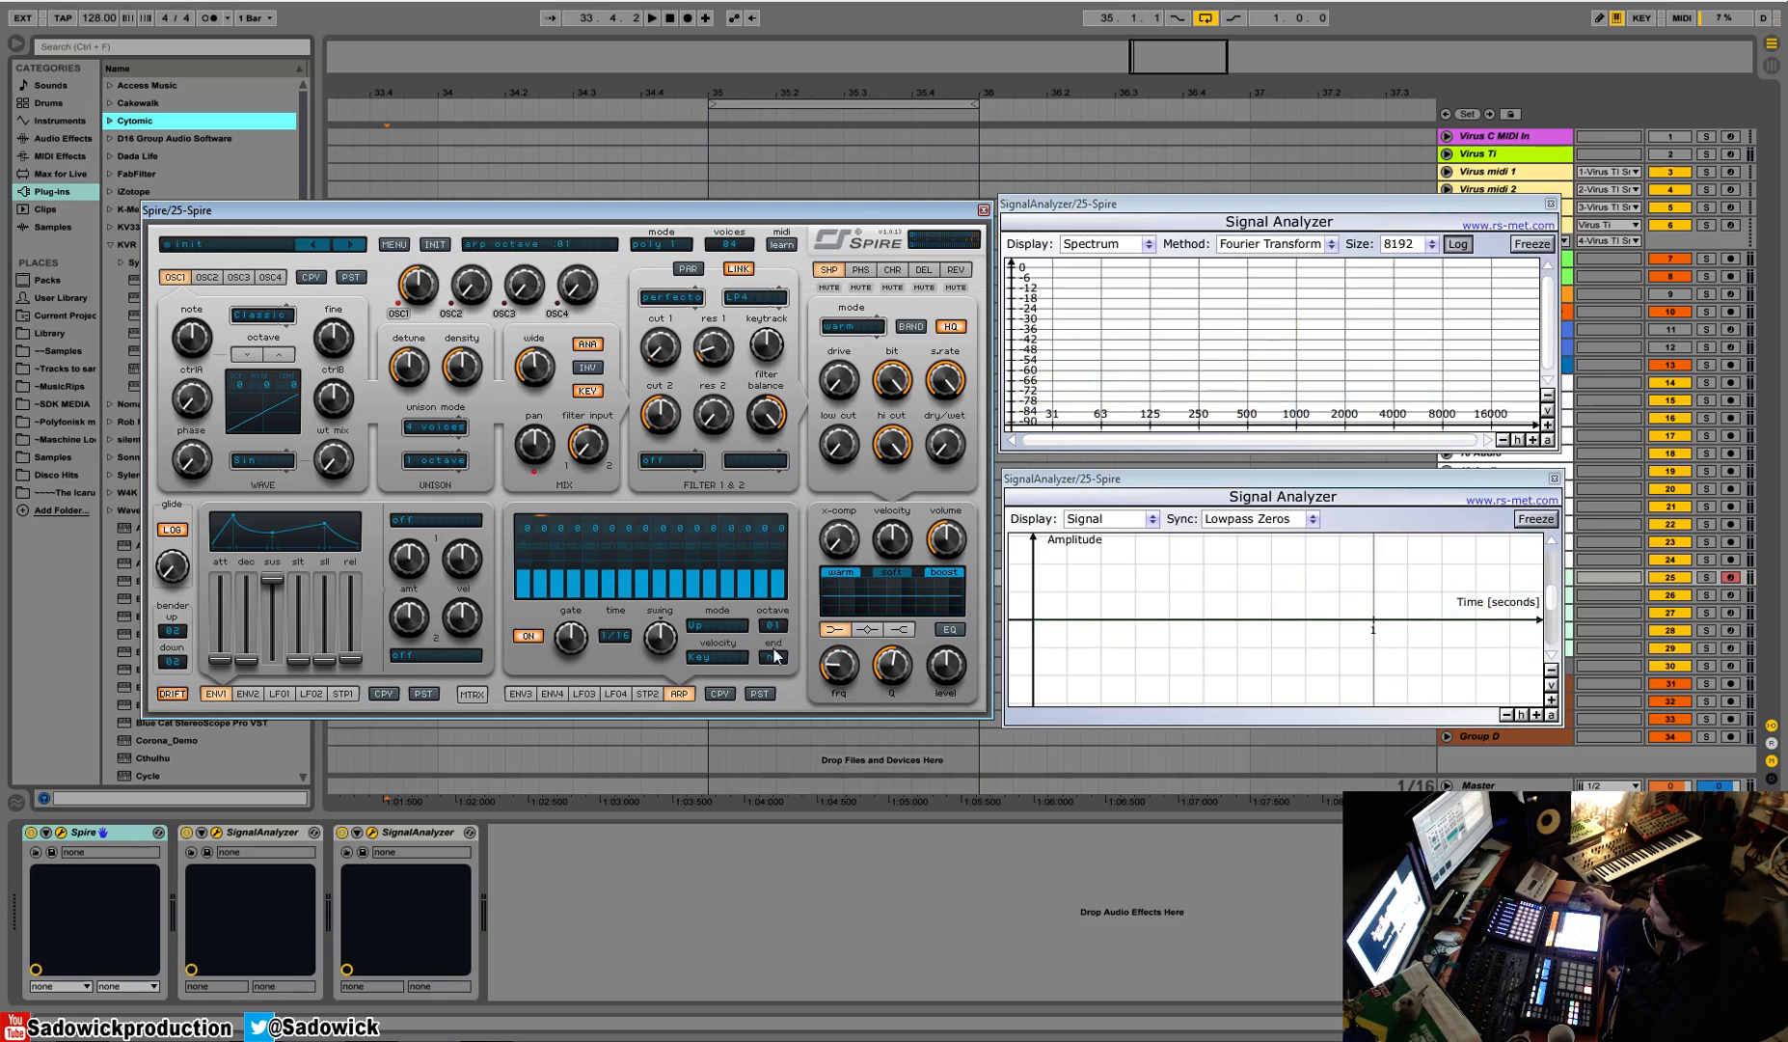
# Step: Try the arpeggiator modes Random, Ordered, Chord and Down in turn
pyautogui.click(716, 626)
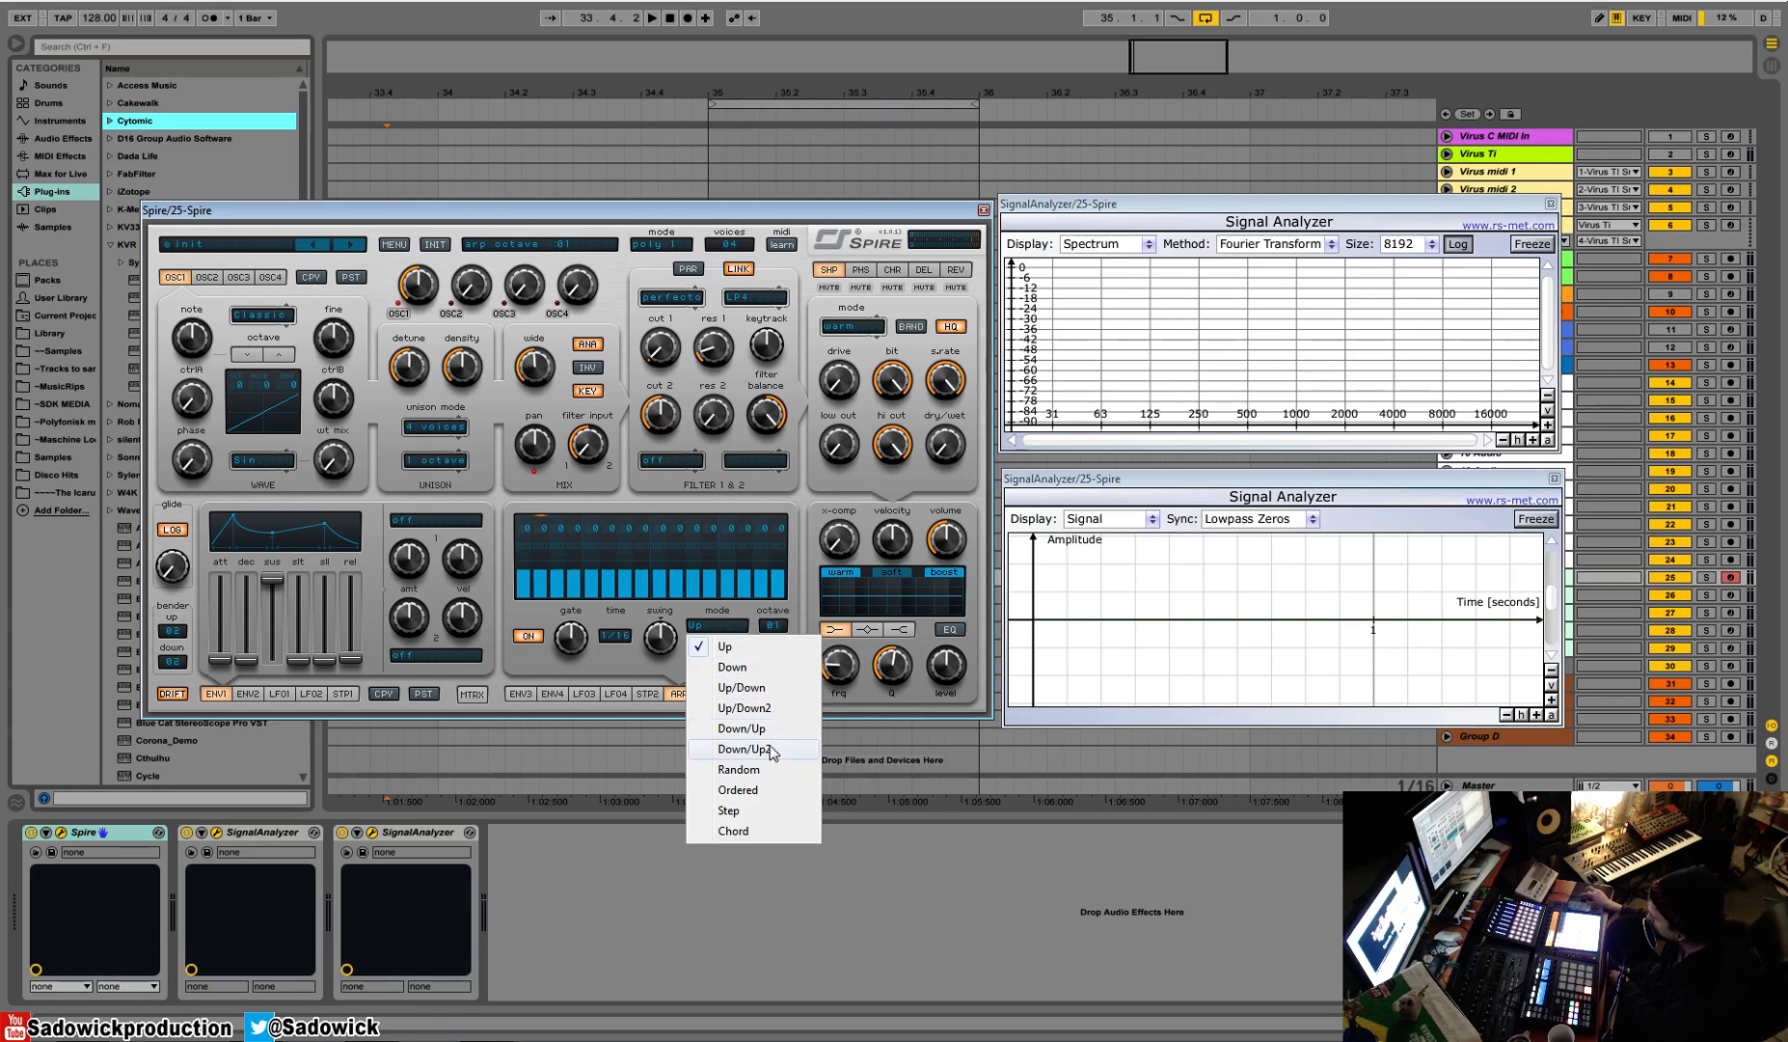
pyautogui.click(739, 769)
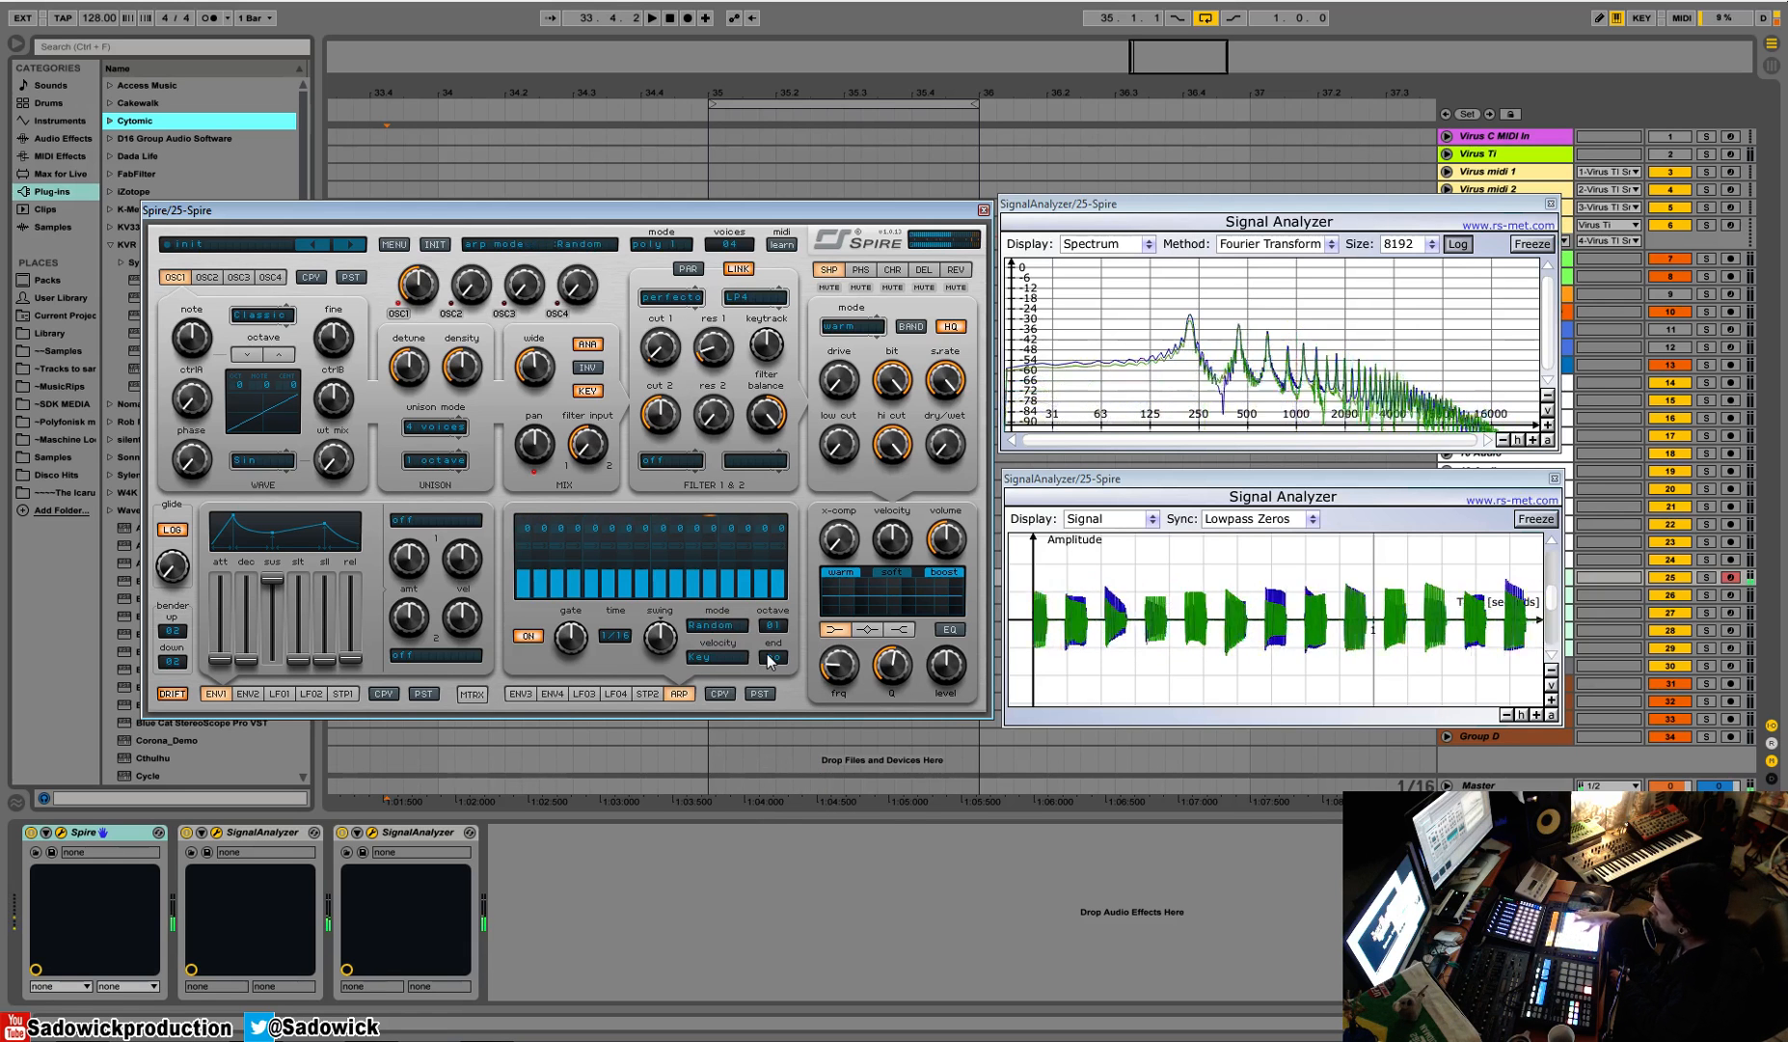
pyautogui.click(724, 627)
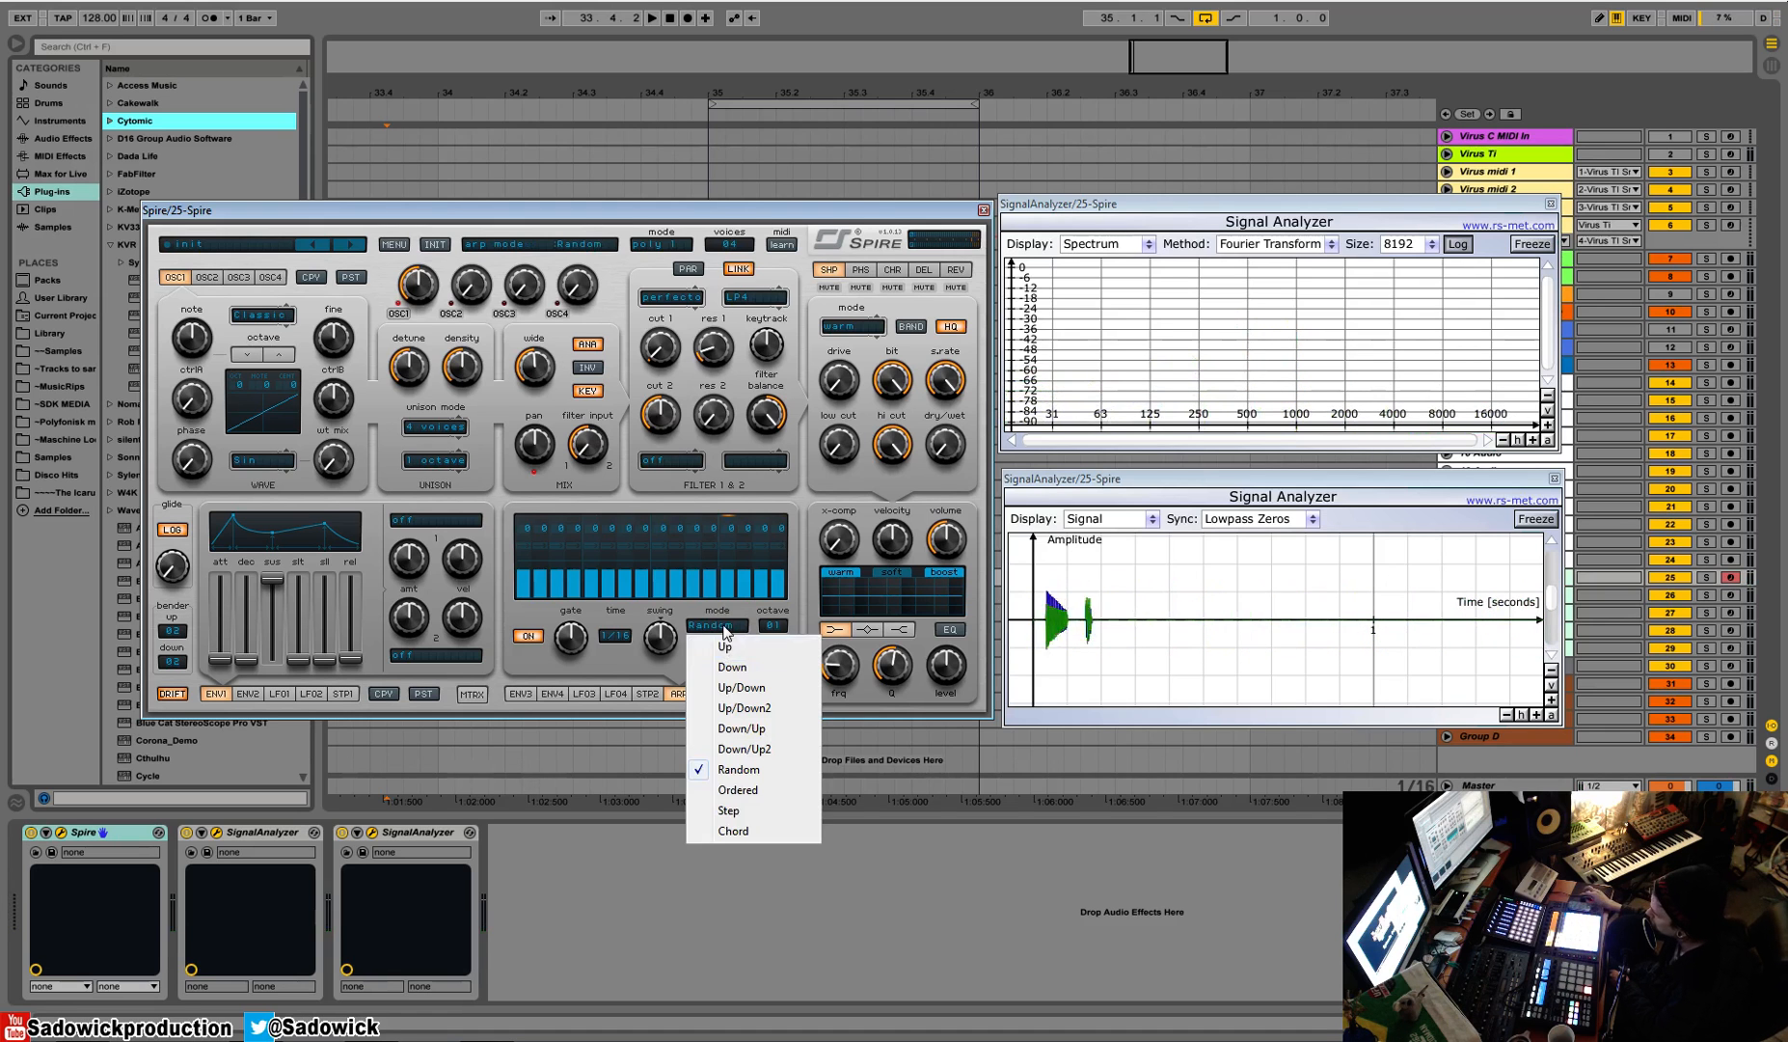
pyautogui.click(737, 795)
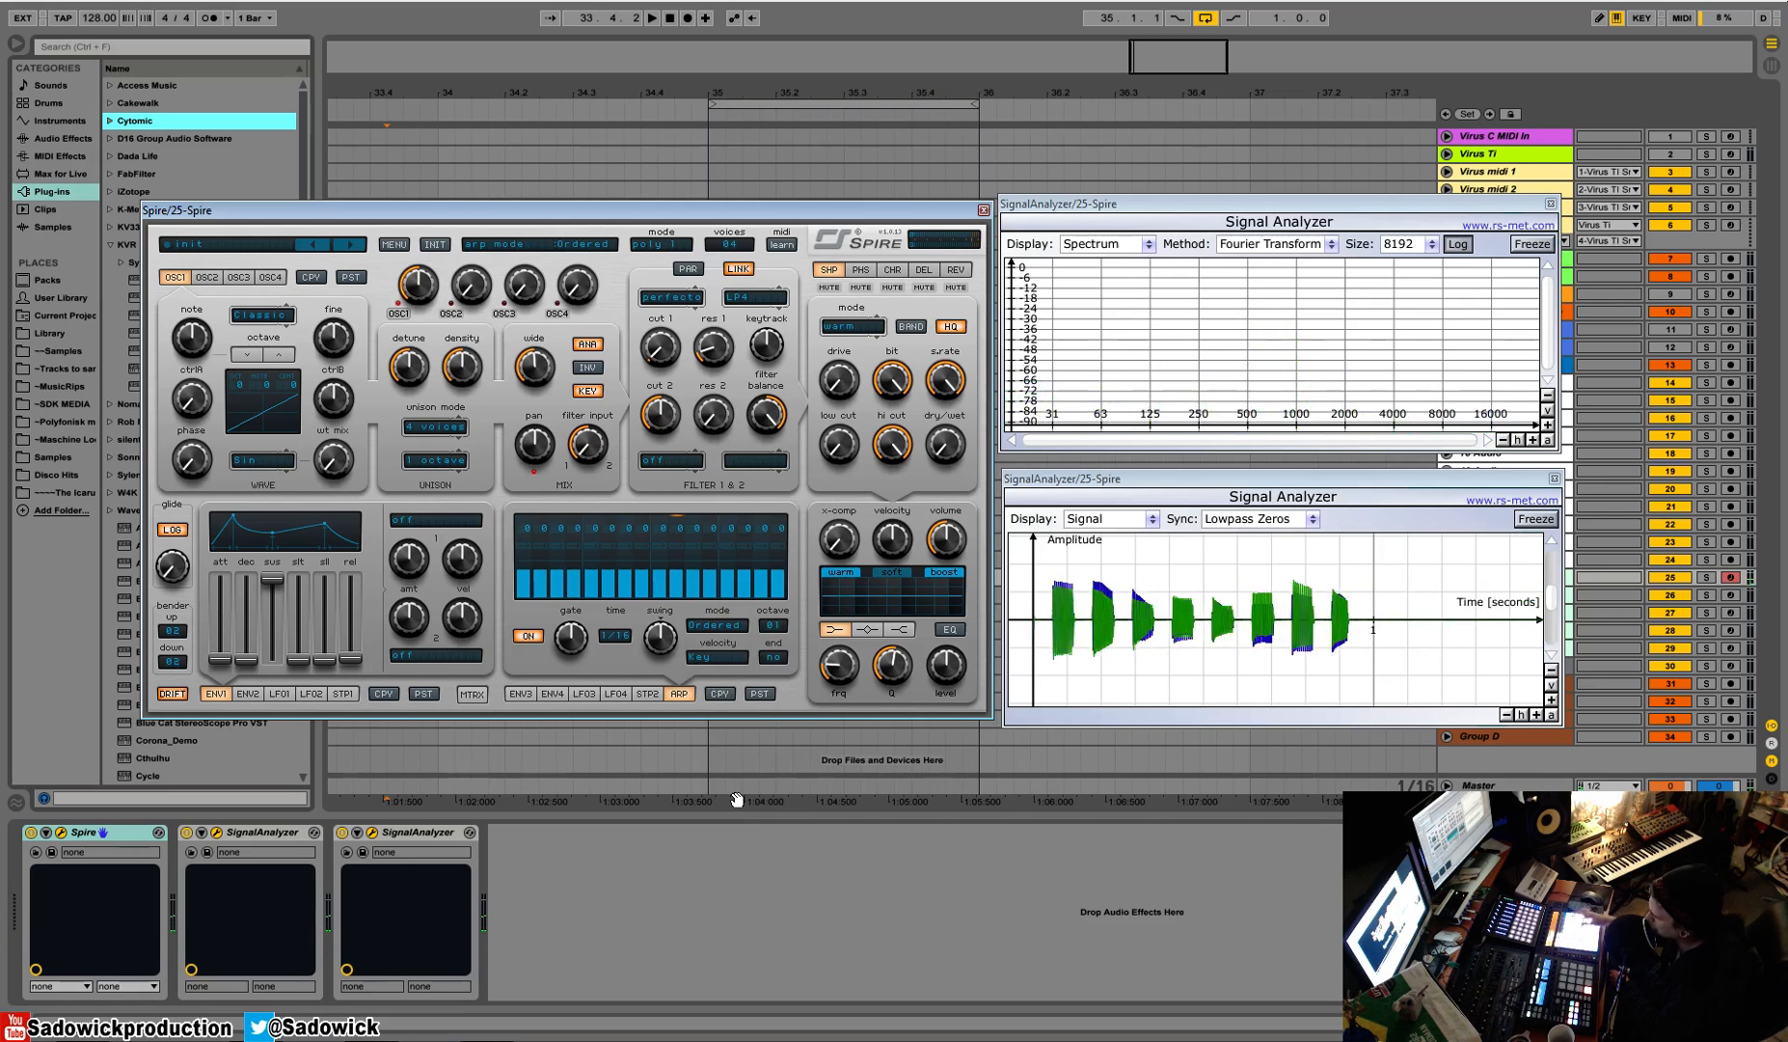
pyautogui.click(714, 624)
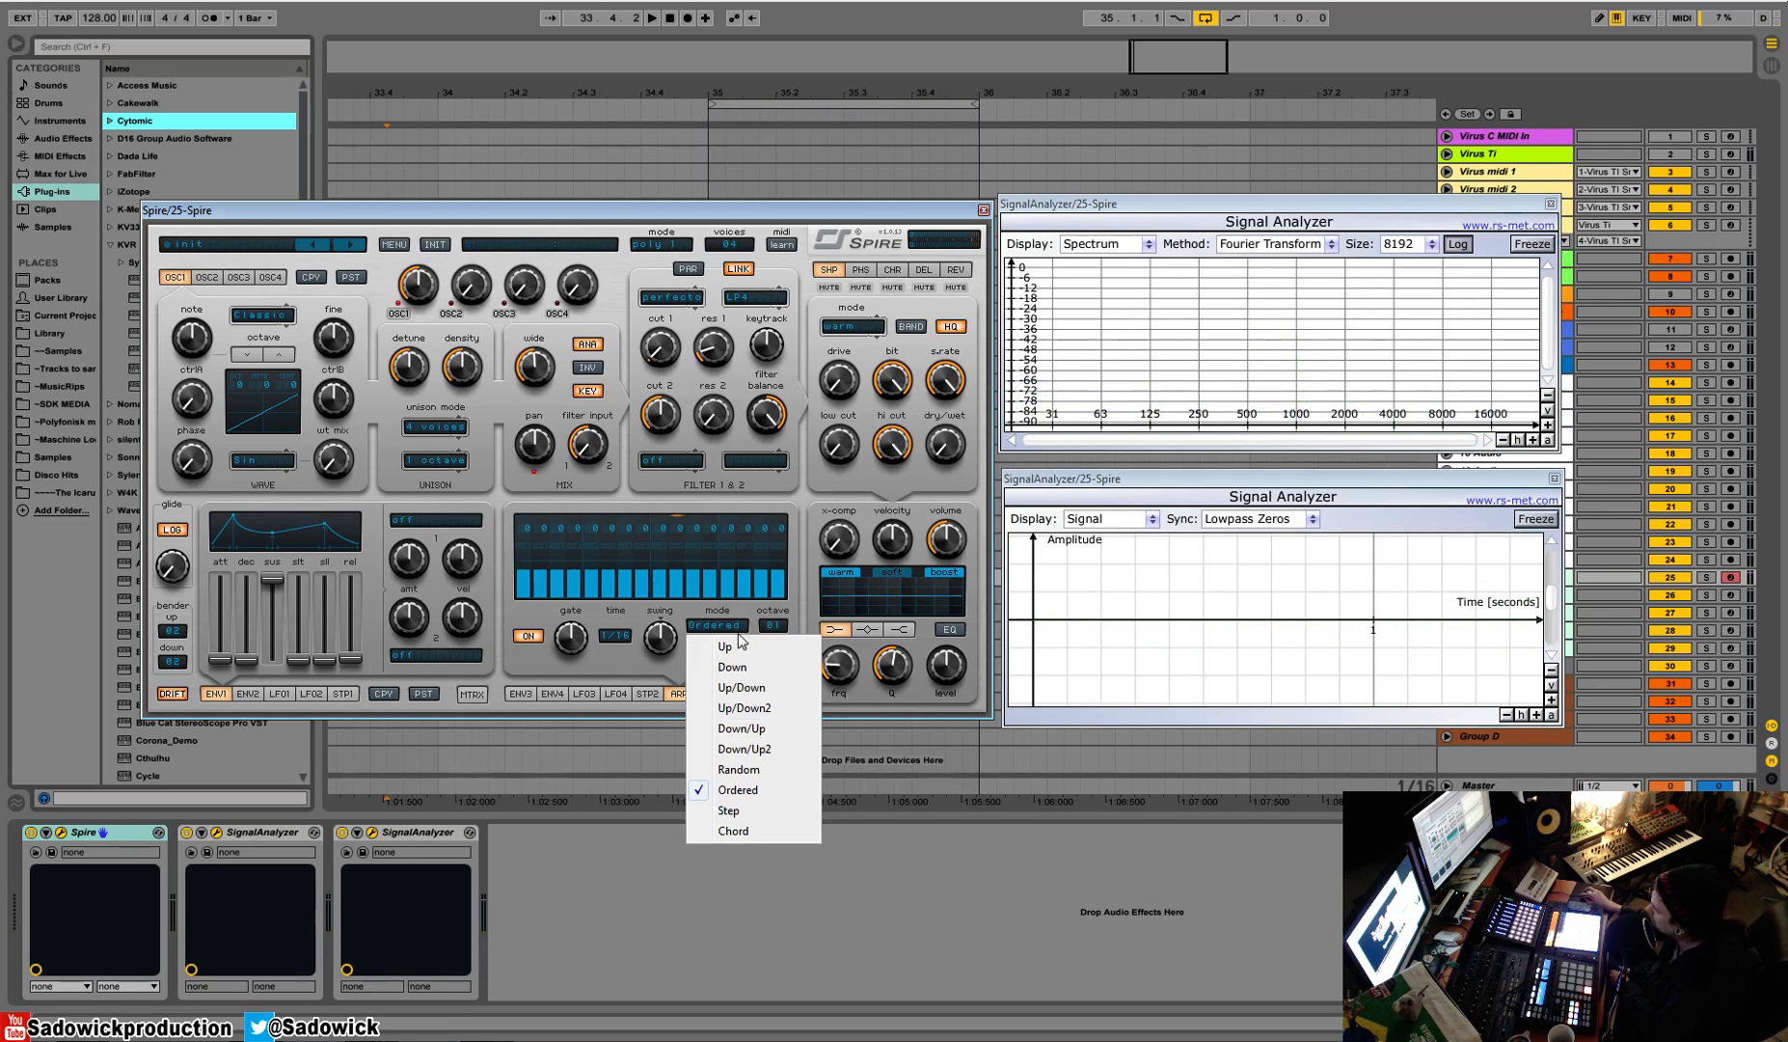
pyautogui.click(733, 831)
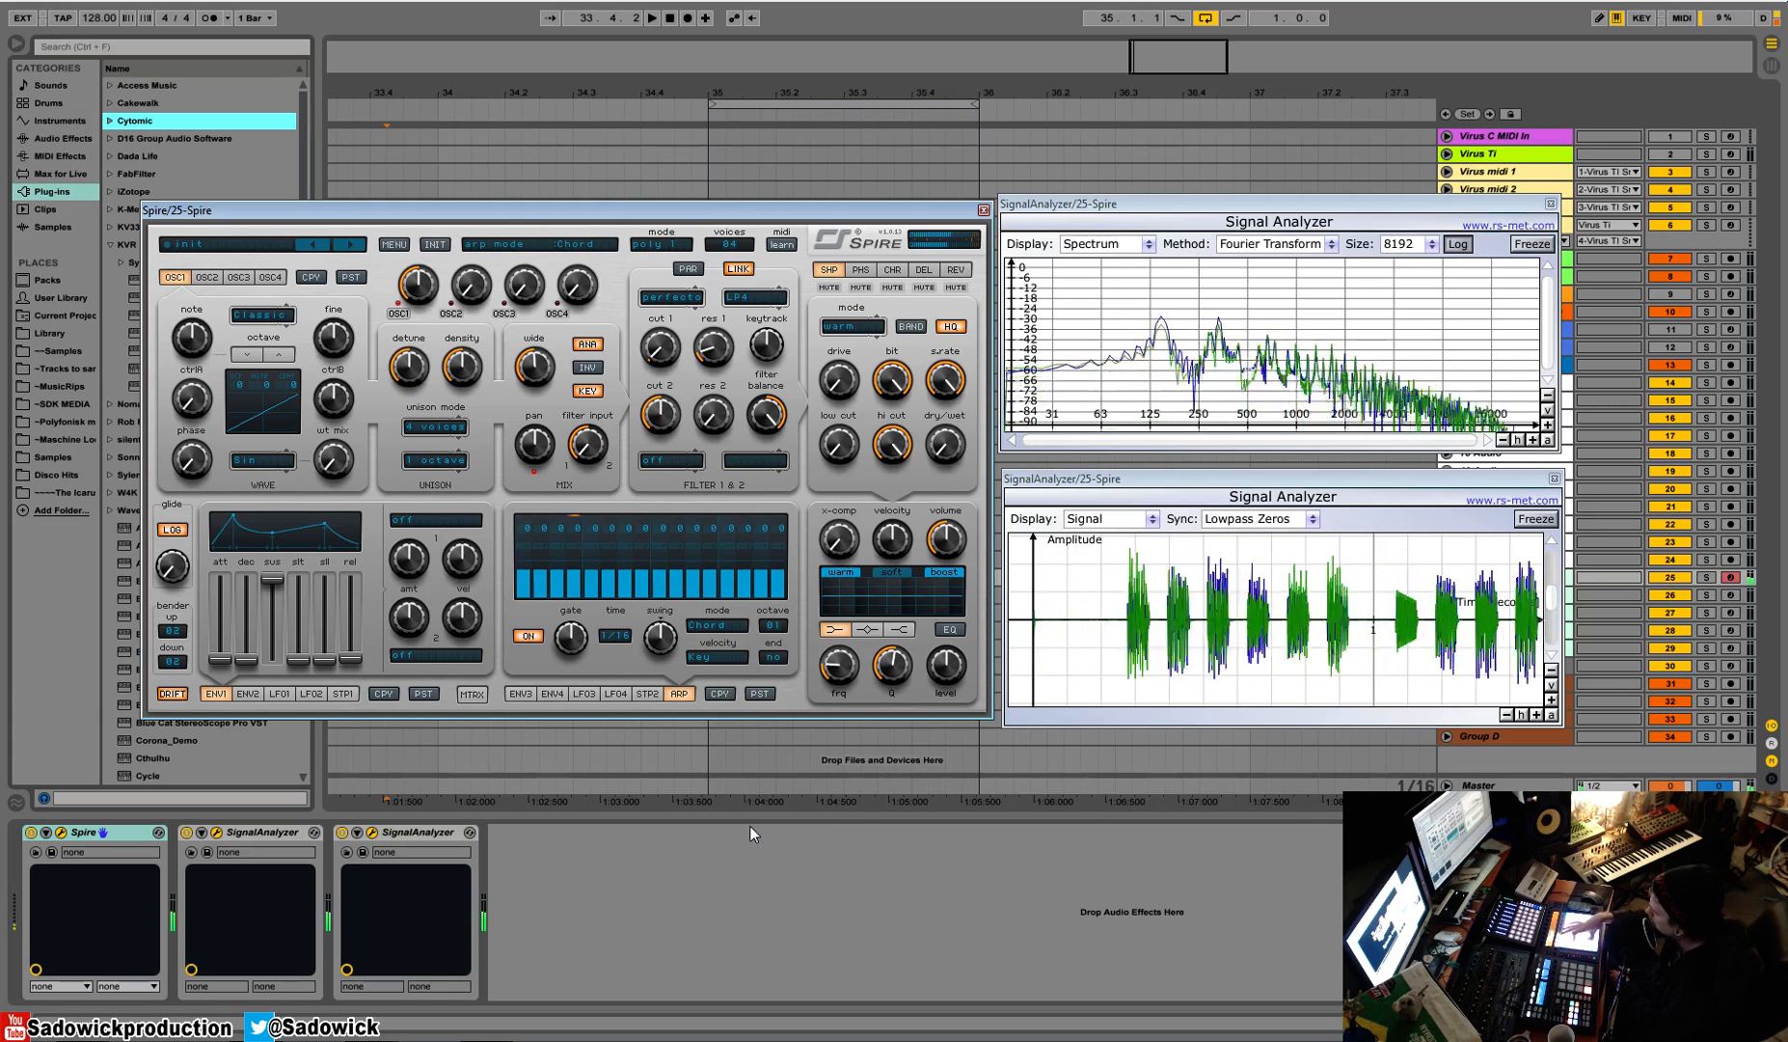
pyautogui.click(703, 628)
pyautogui.click(749, 666)
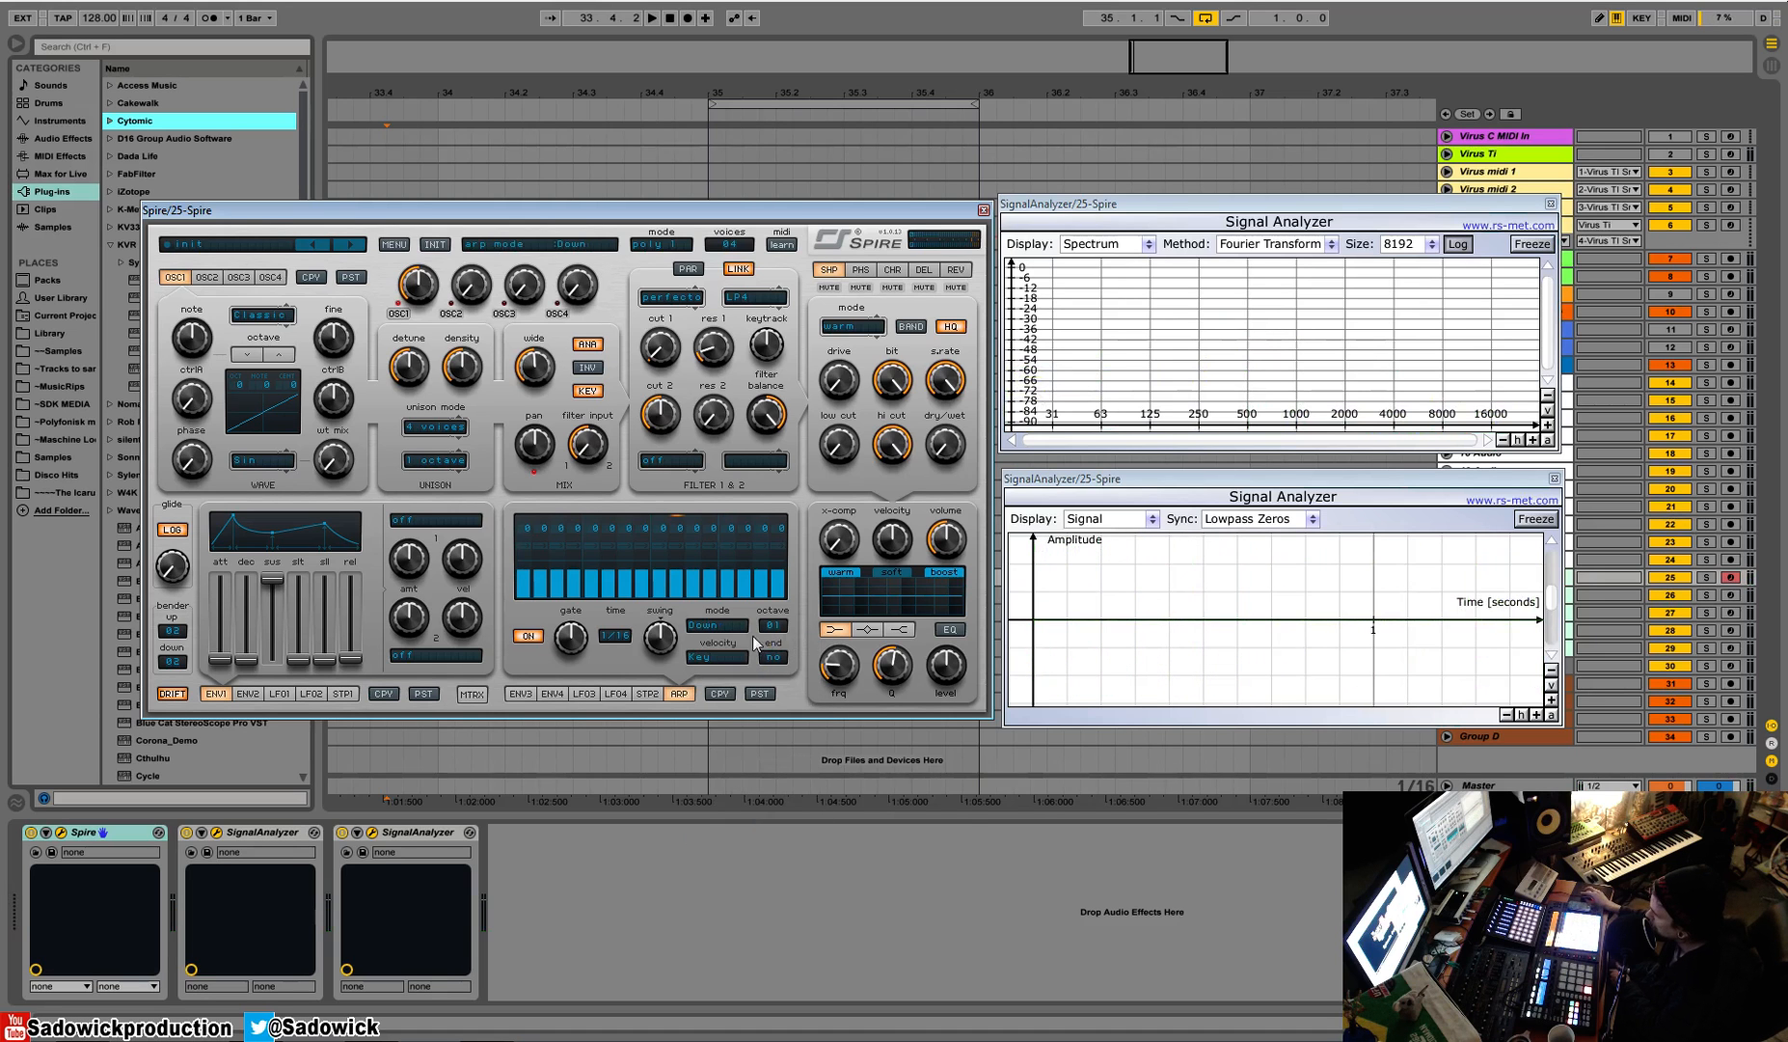
# Step: Set the arpeggiator mode to Step
pyautogui.click(704, 628)
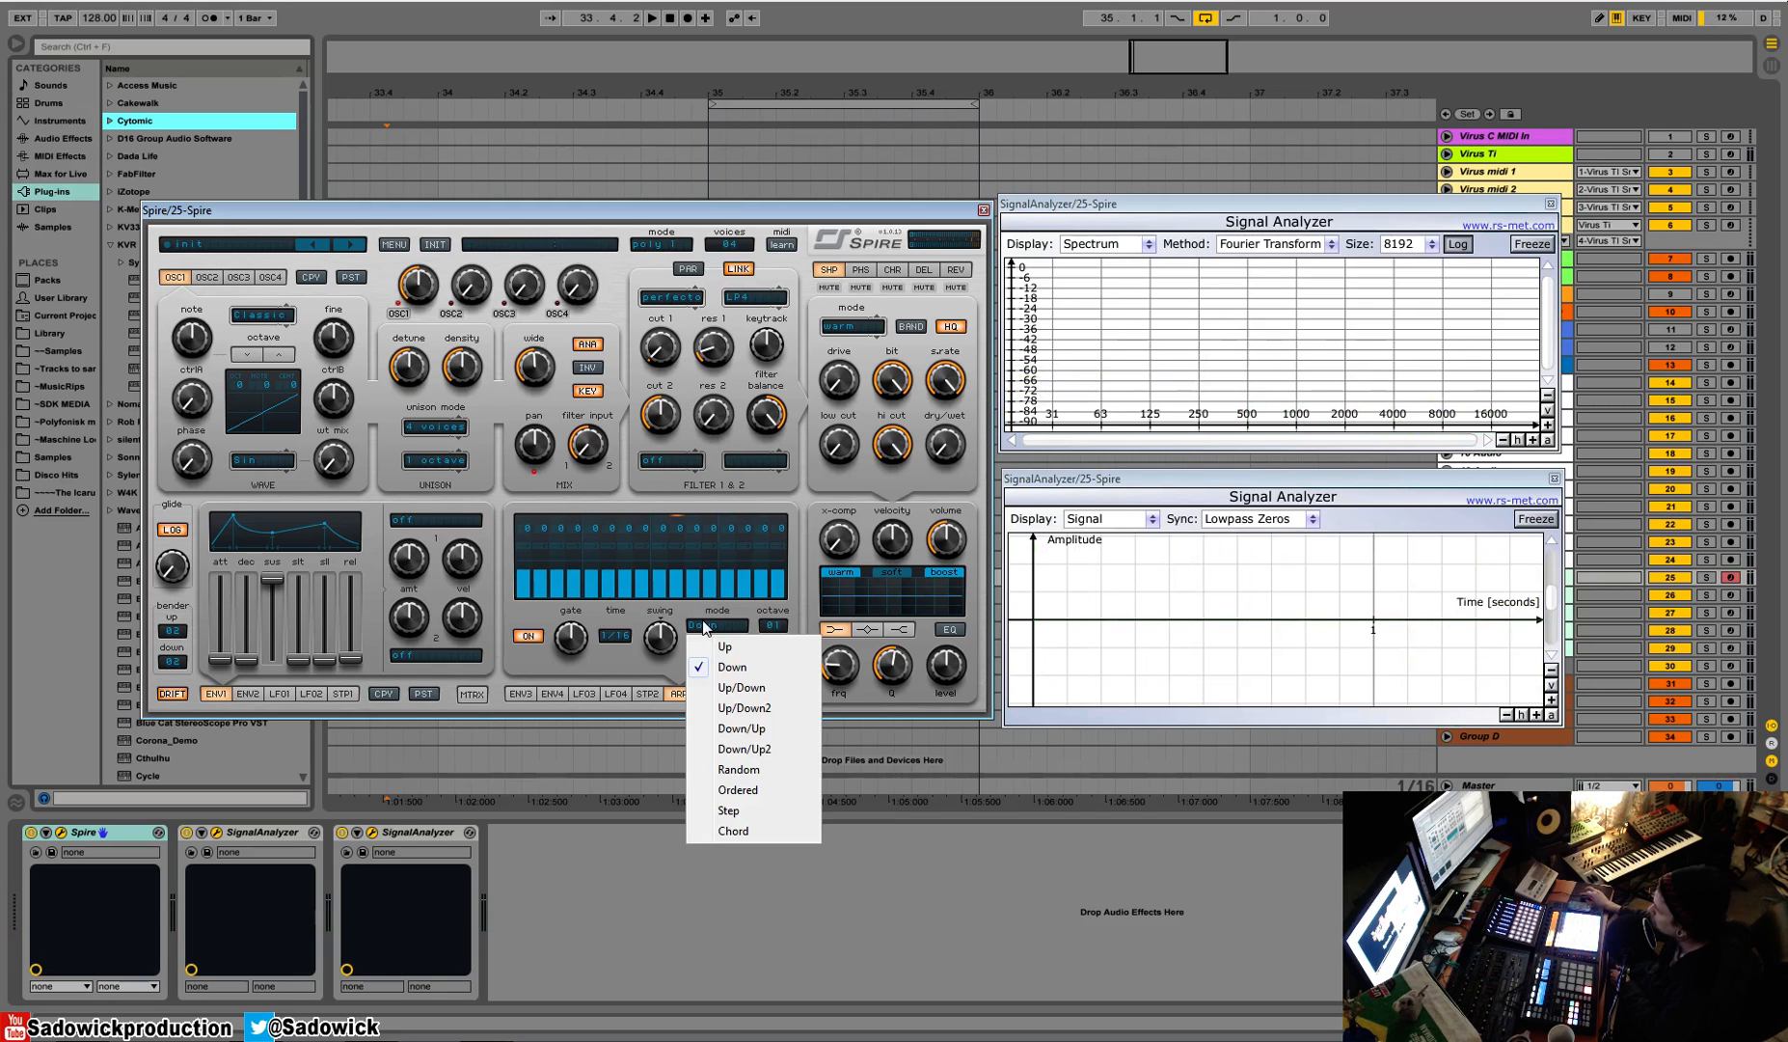
pyautogui.click(731, 811)
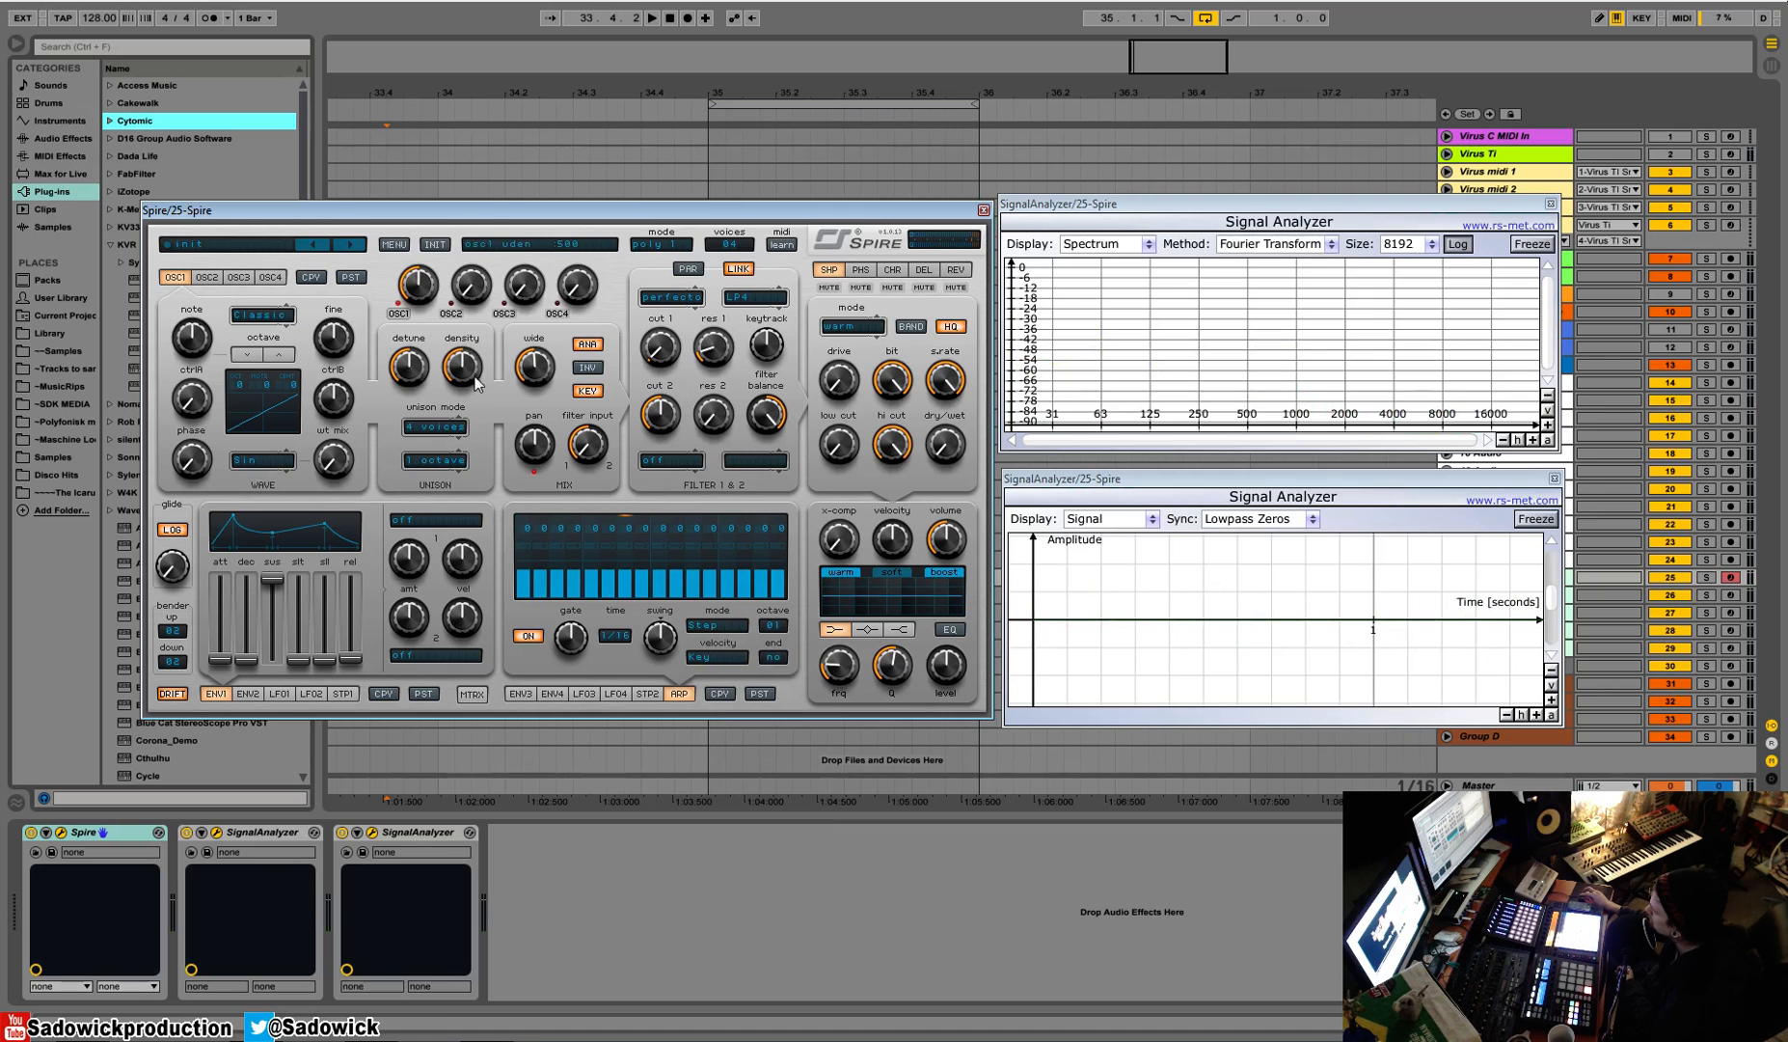
# Step: Change filter 1 to acido and raise its resonance
pyautogui.click(672, 299)
pyautogui.click(683, 364)
pyautogui.moveTo(720, 351); pyautogui.dragTo(724, 253)
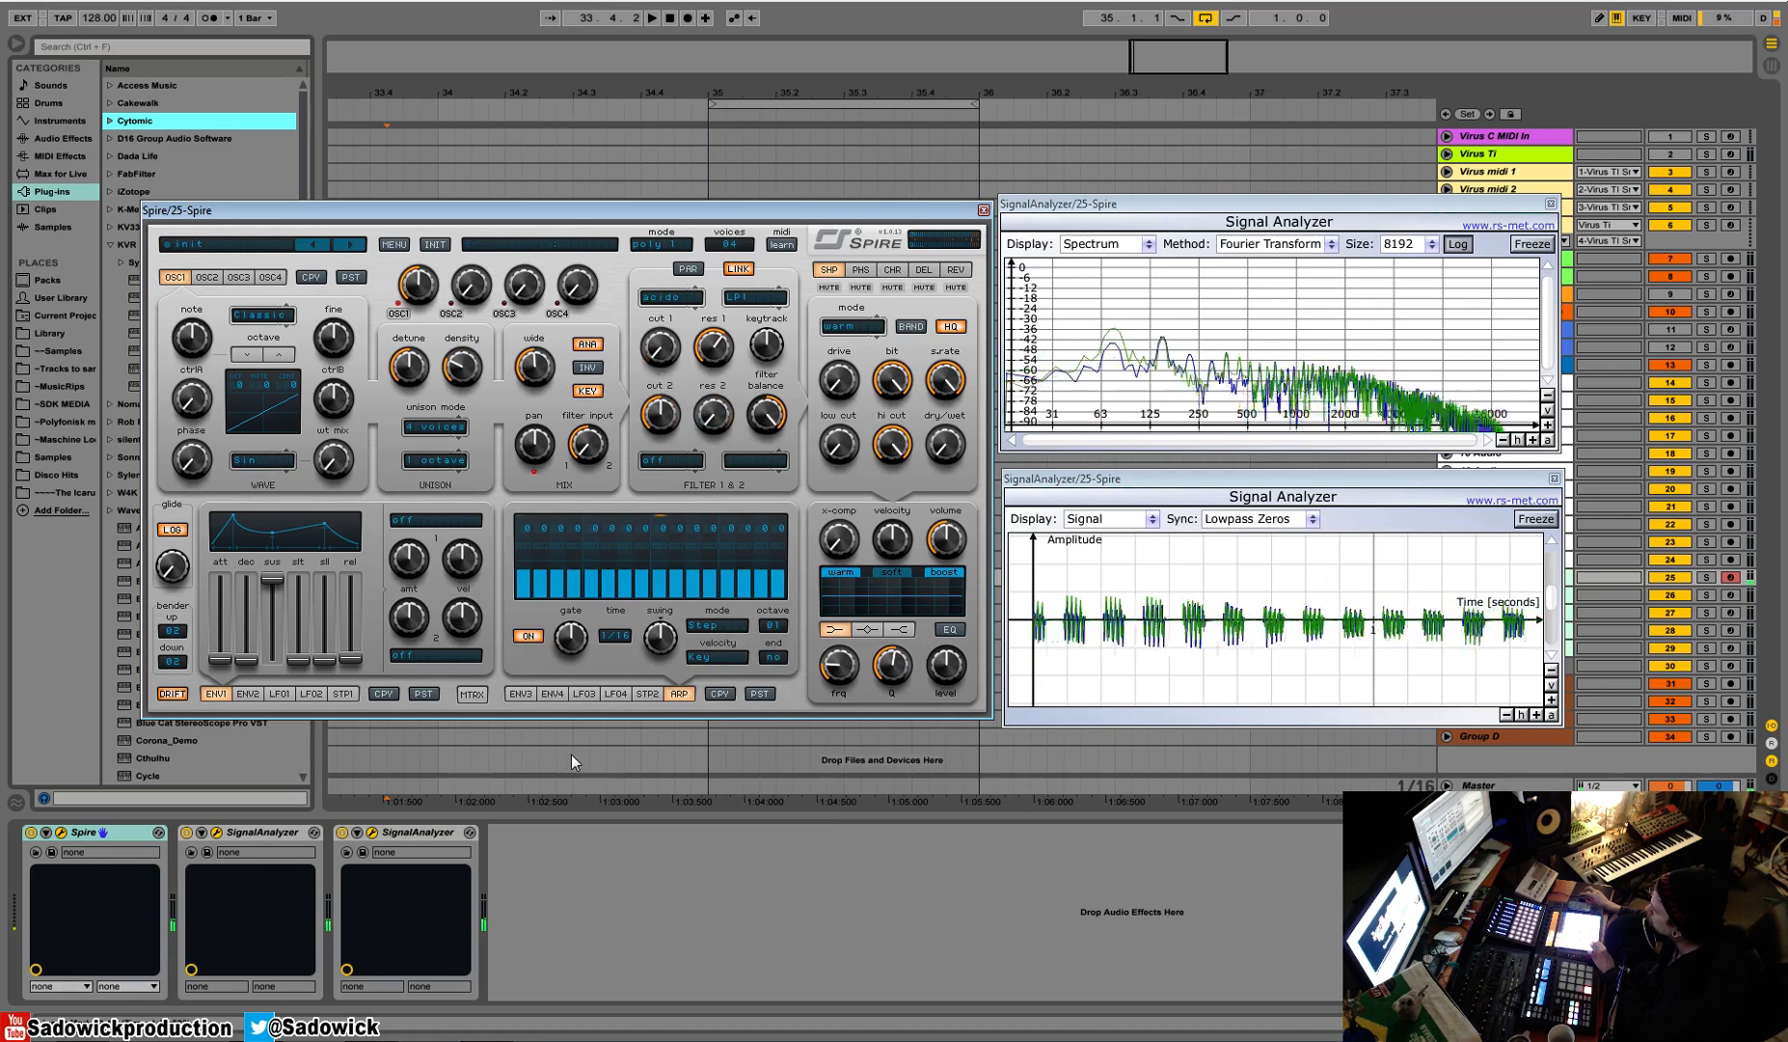
# Step: Reduce envelope 3's amount on Cutoff 1, adjust filter 1's cutoff, and return to the arpeggiator settings
pyautogui.click(520, 694)
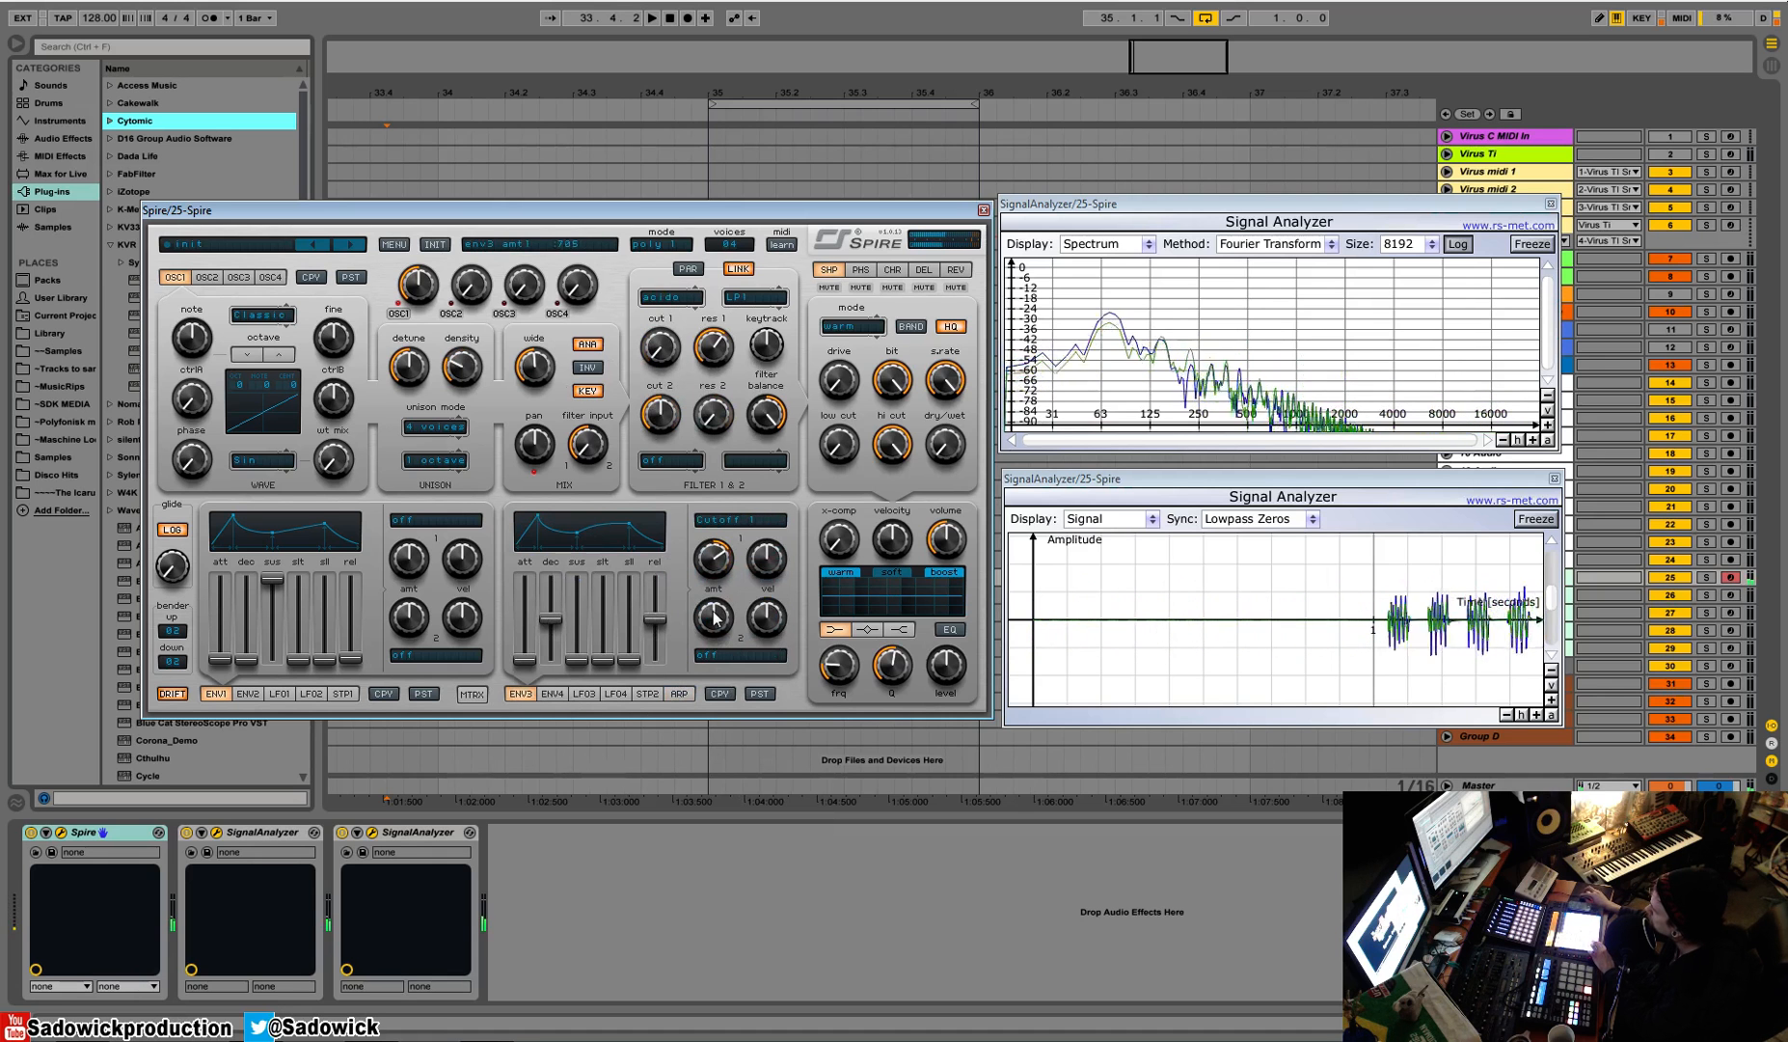
pyautogui.scroll(-3, 660, 343)
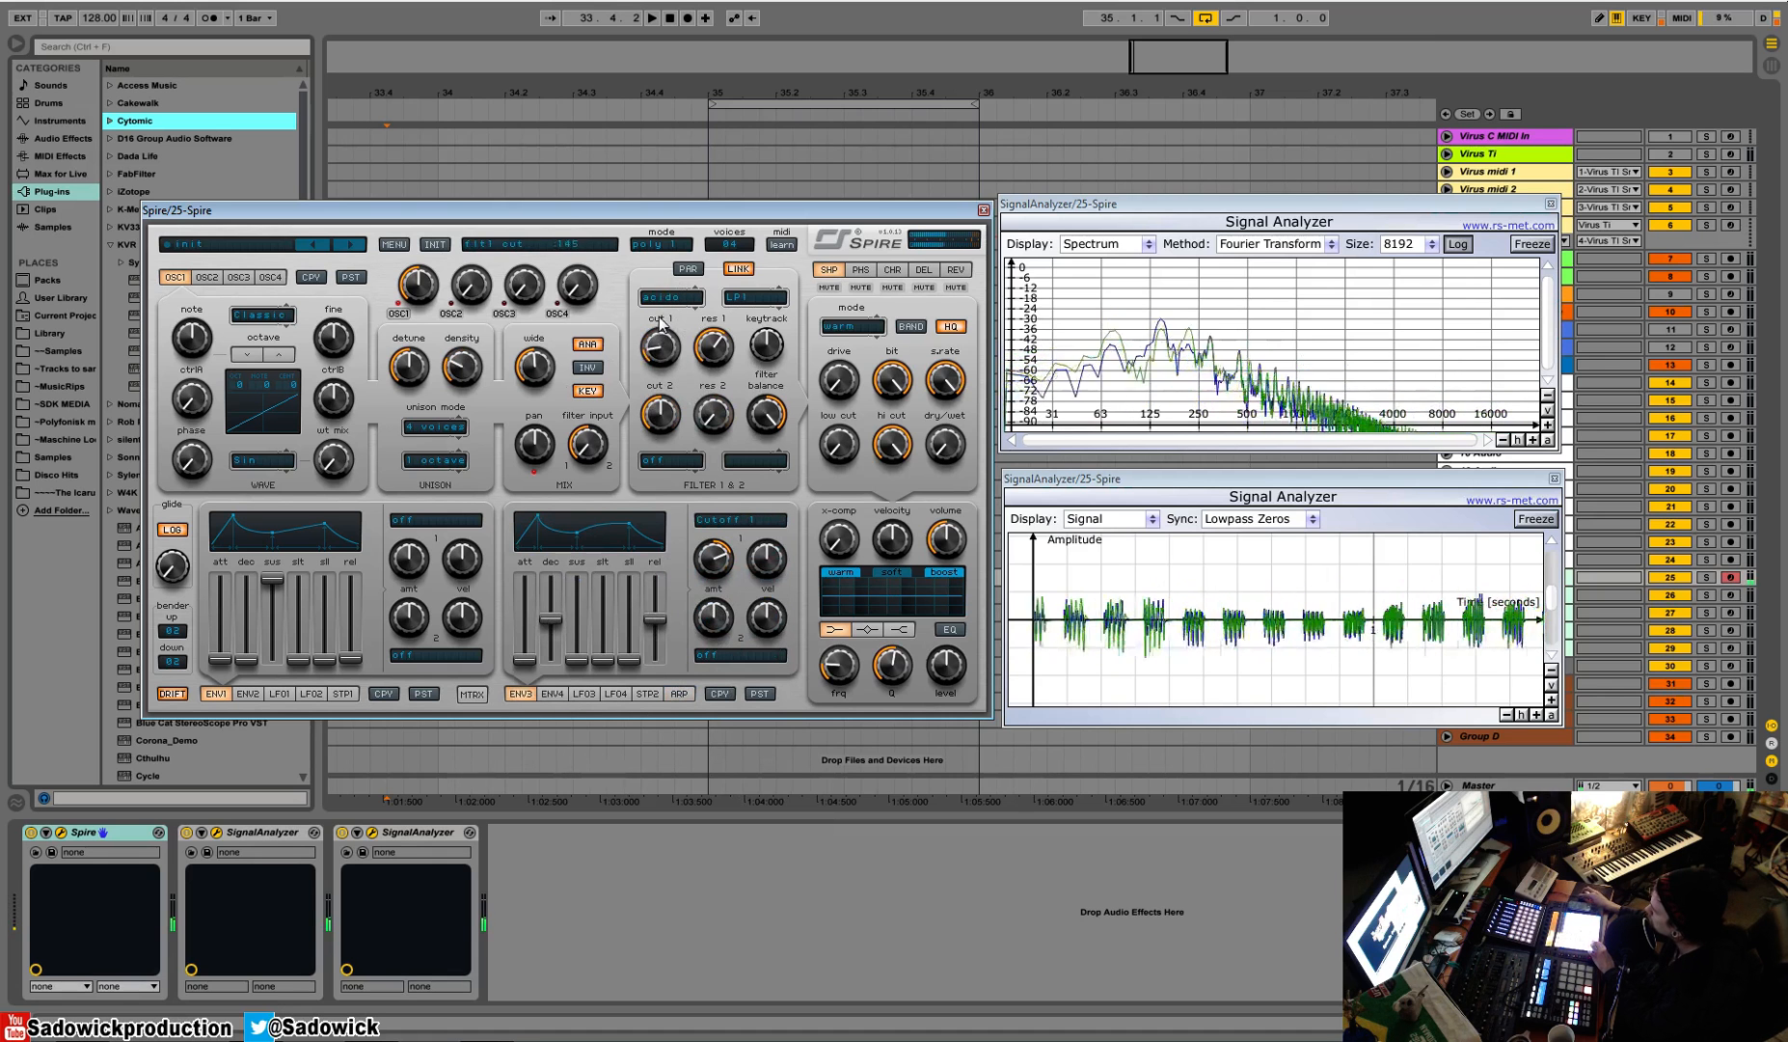
pyautogui.click(680, 692)
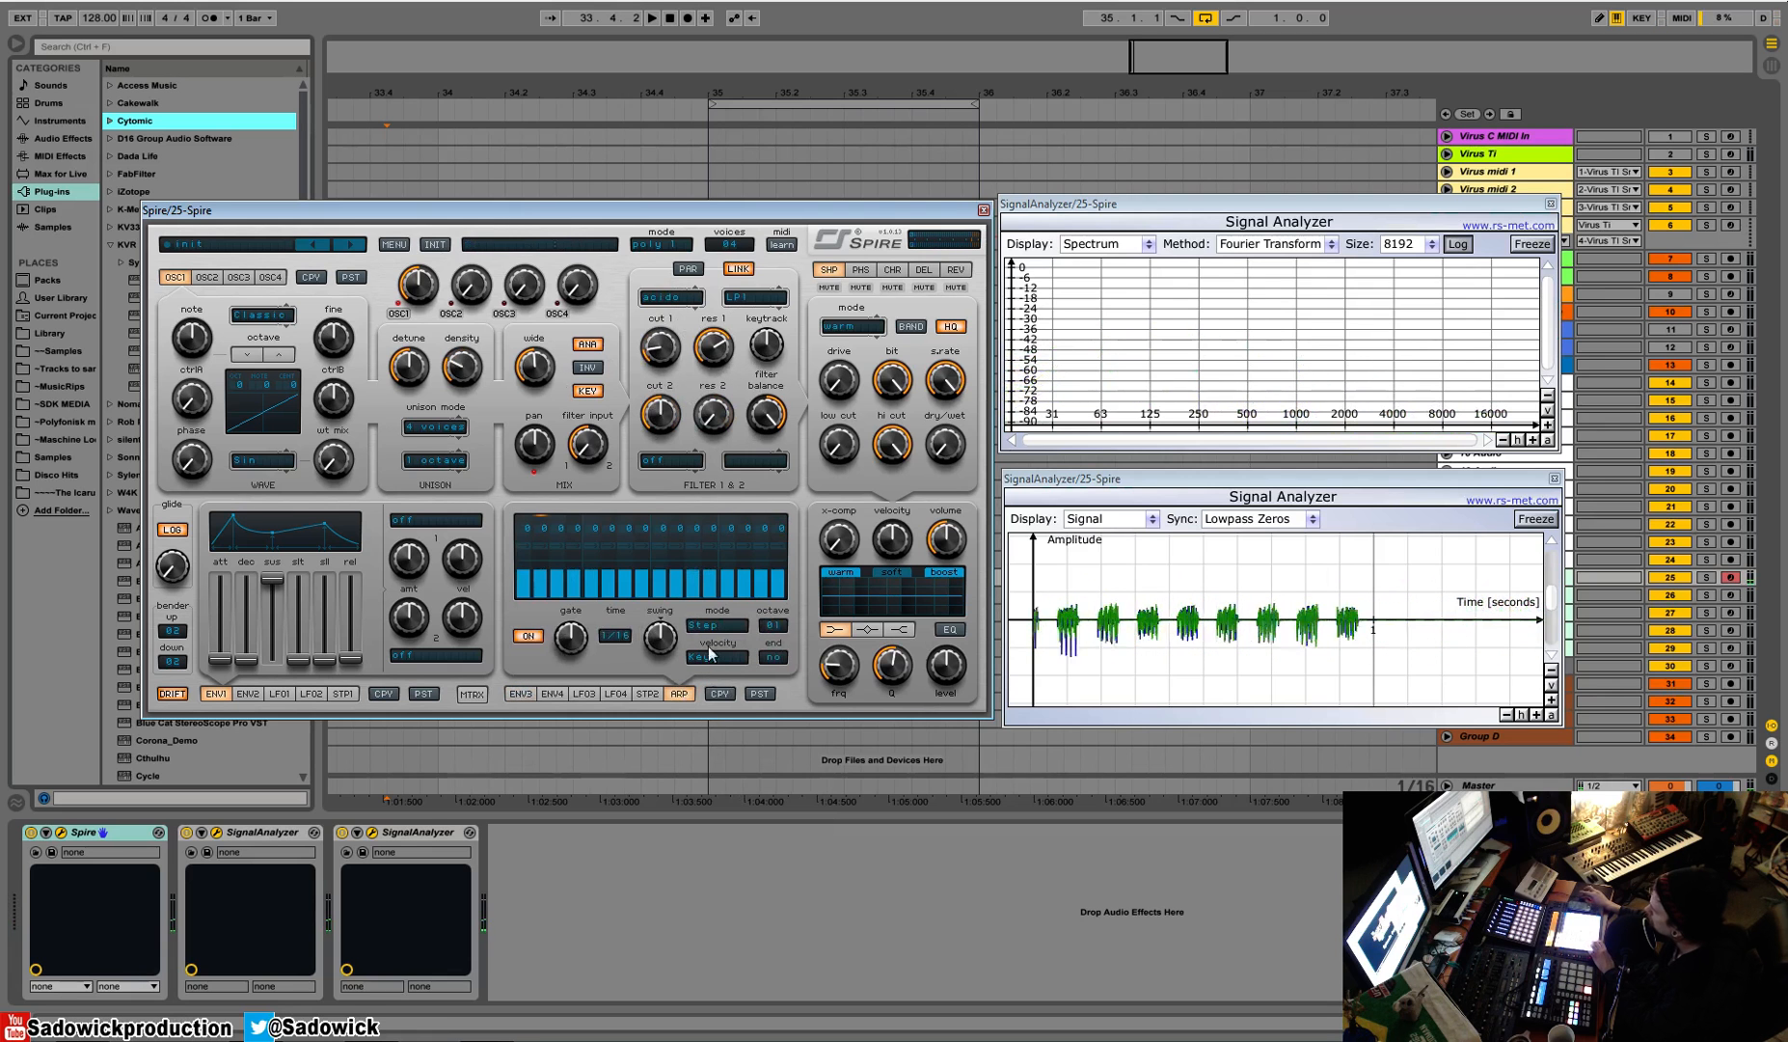
# Step: Set oscillator 1's unison to 1 voice and raise the shaper's drive
pyautogui.click(437, 428)
pyautogui.click(447, 464)
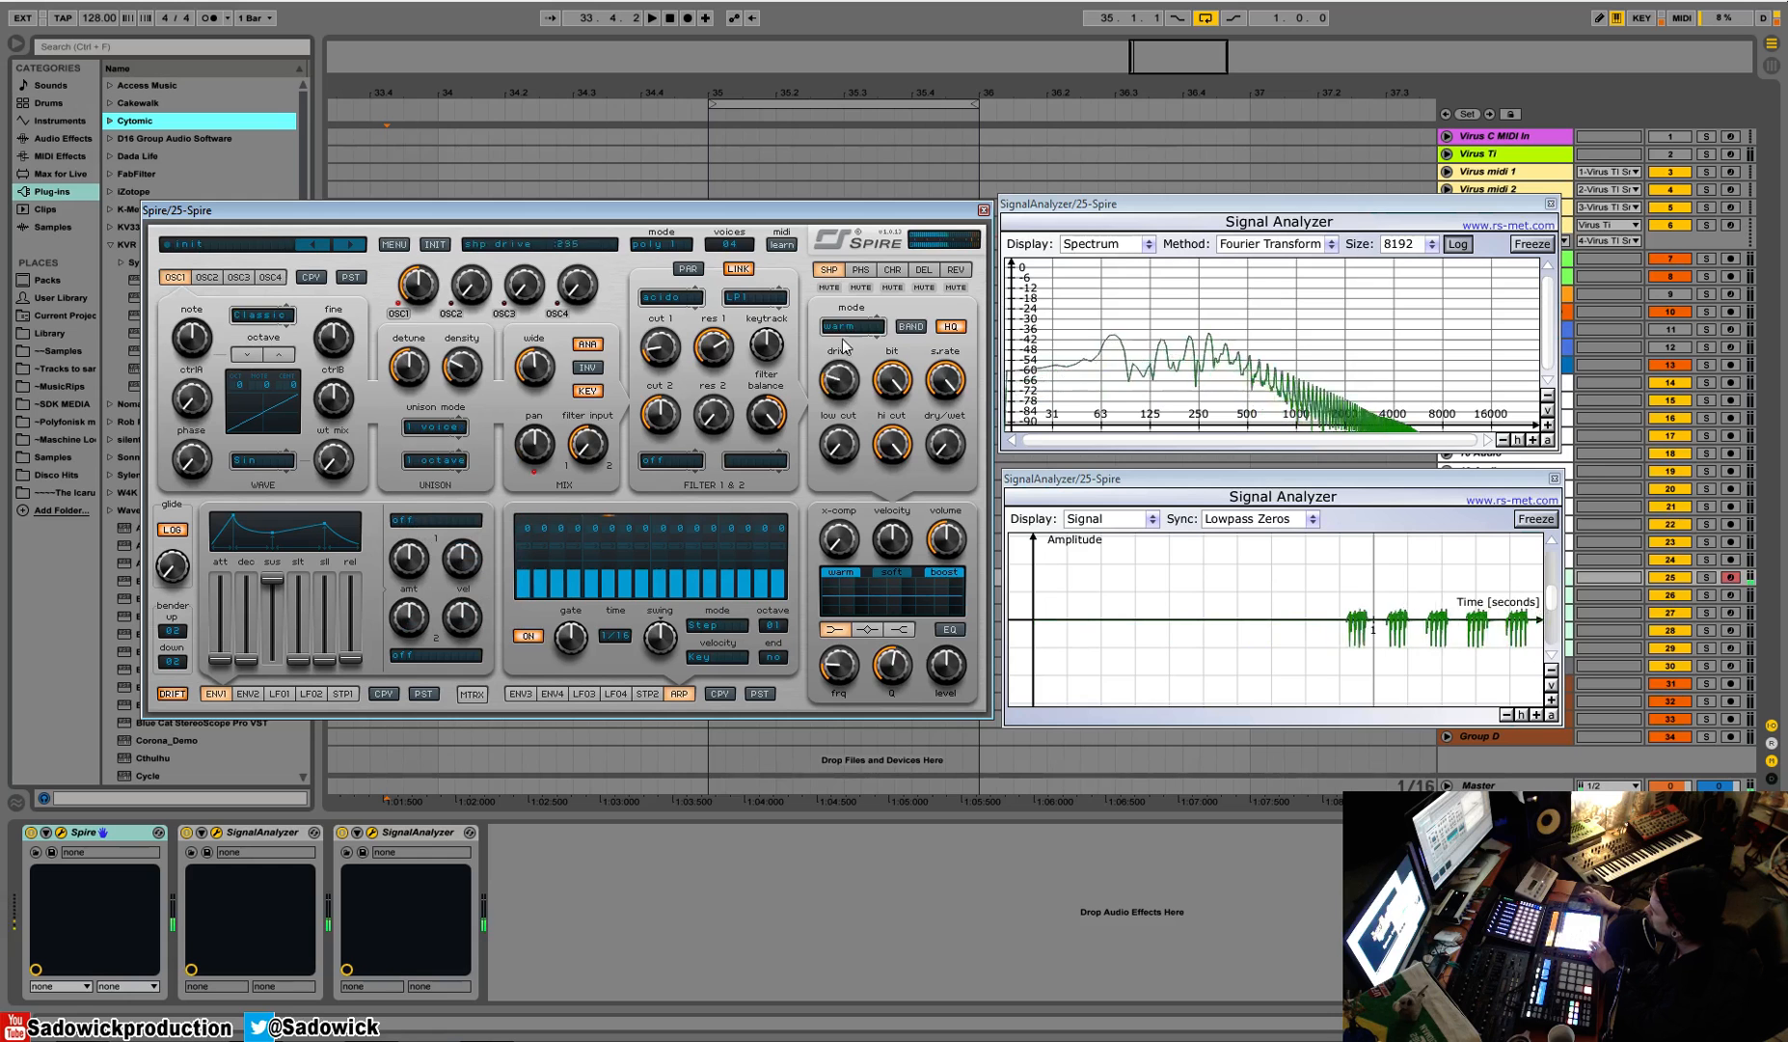
# Step: Raise the dry/wet mix of the shaper effect in warm mode
pyautogui.click(891, 270)
pyautogui.click(830, 270)
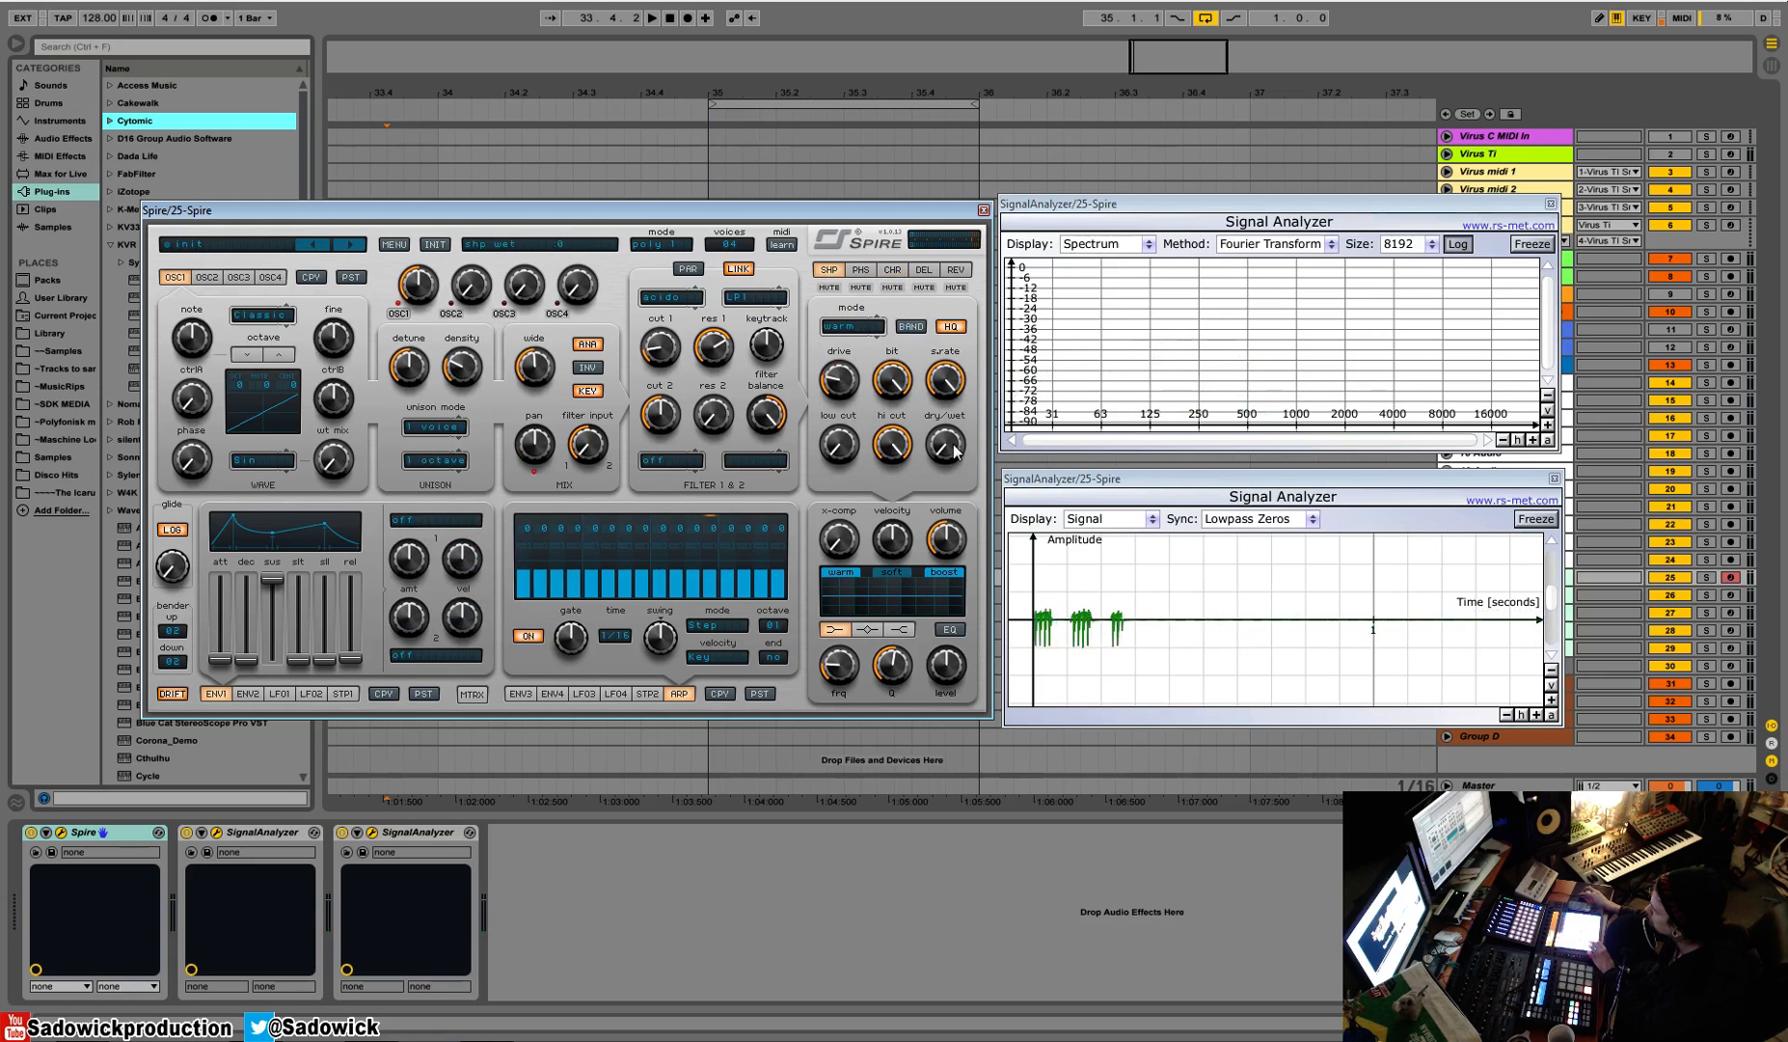
pyautogui.click(946, 388)
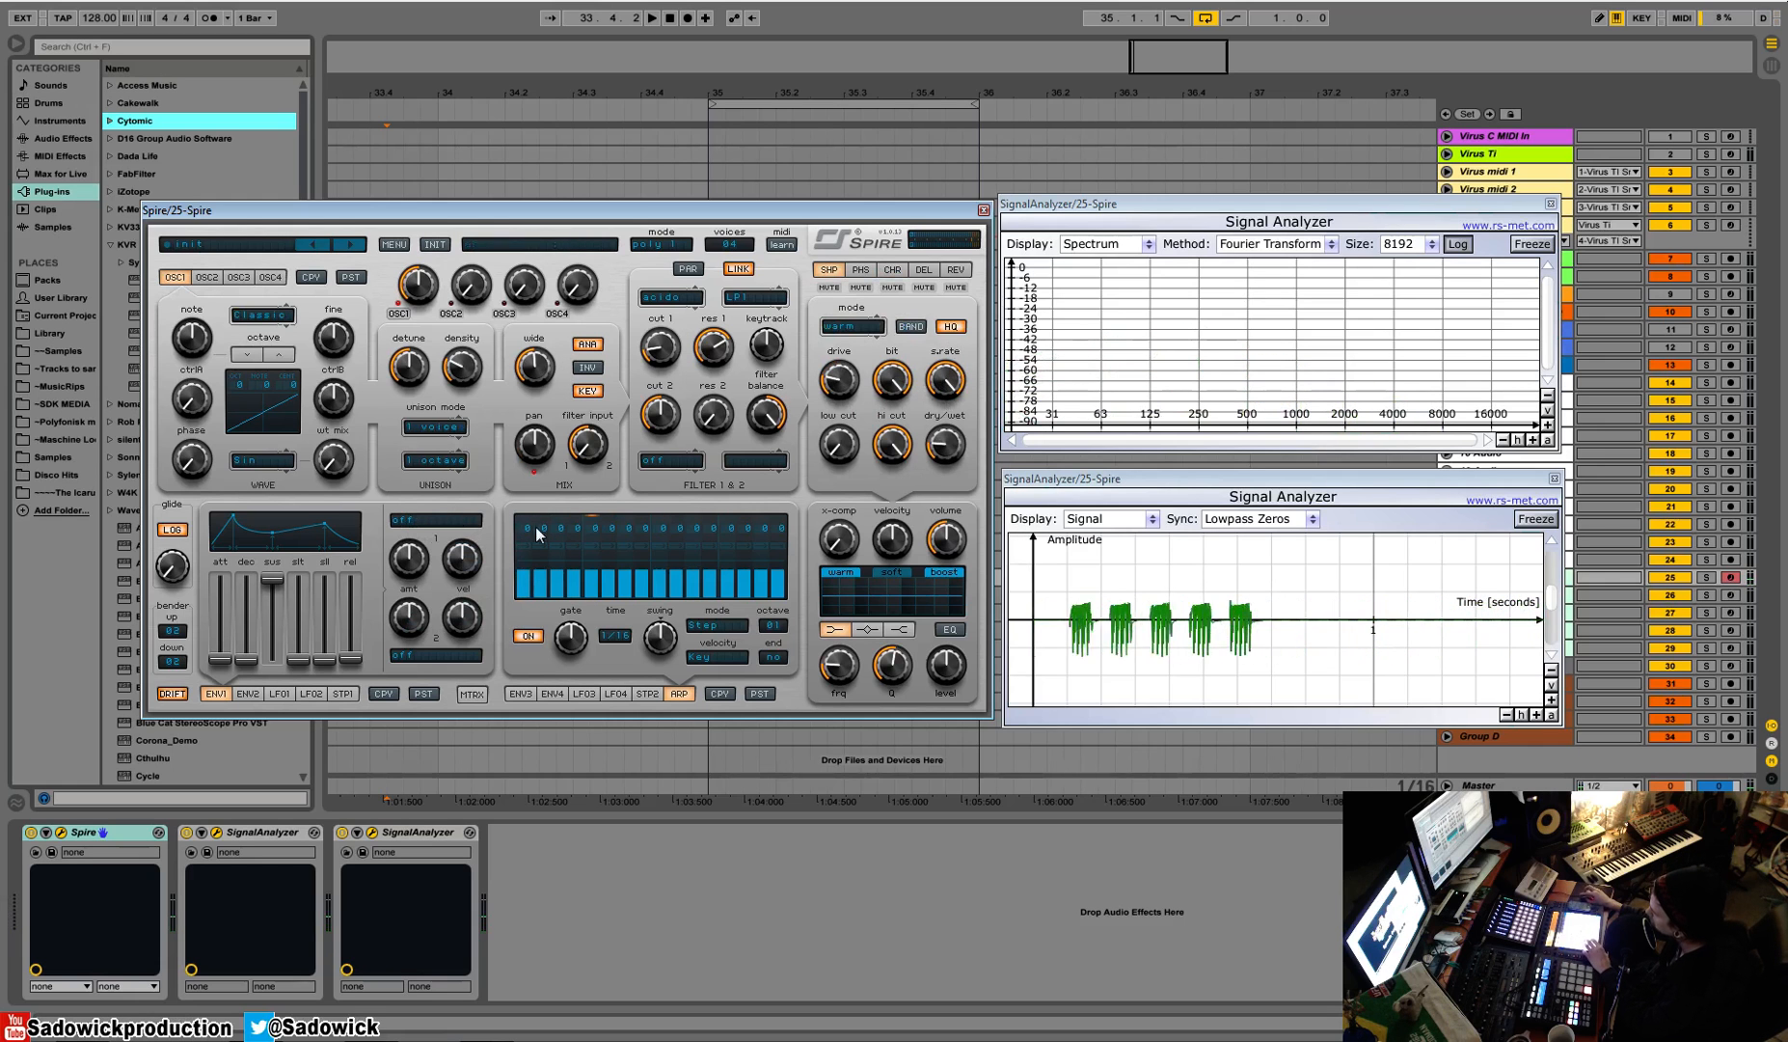
# Step: Try a shorter arpeggiator gate length and toggle holds on individual steps
pyautogui.moveTo(573, 647)
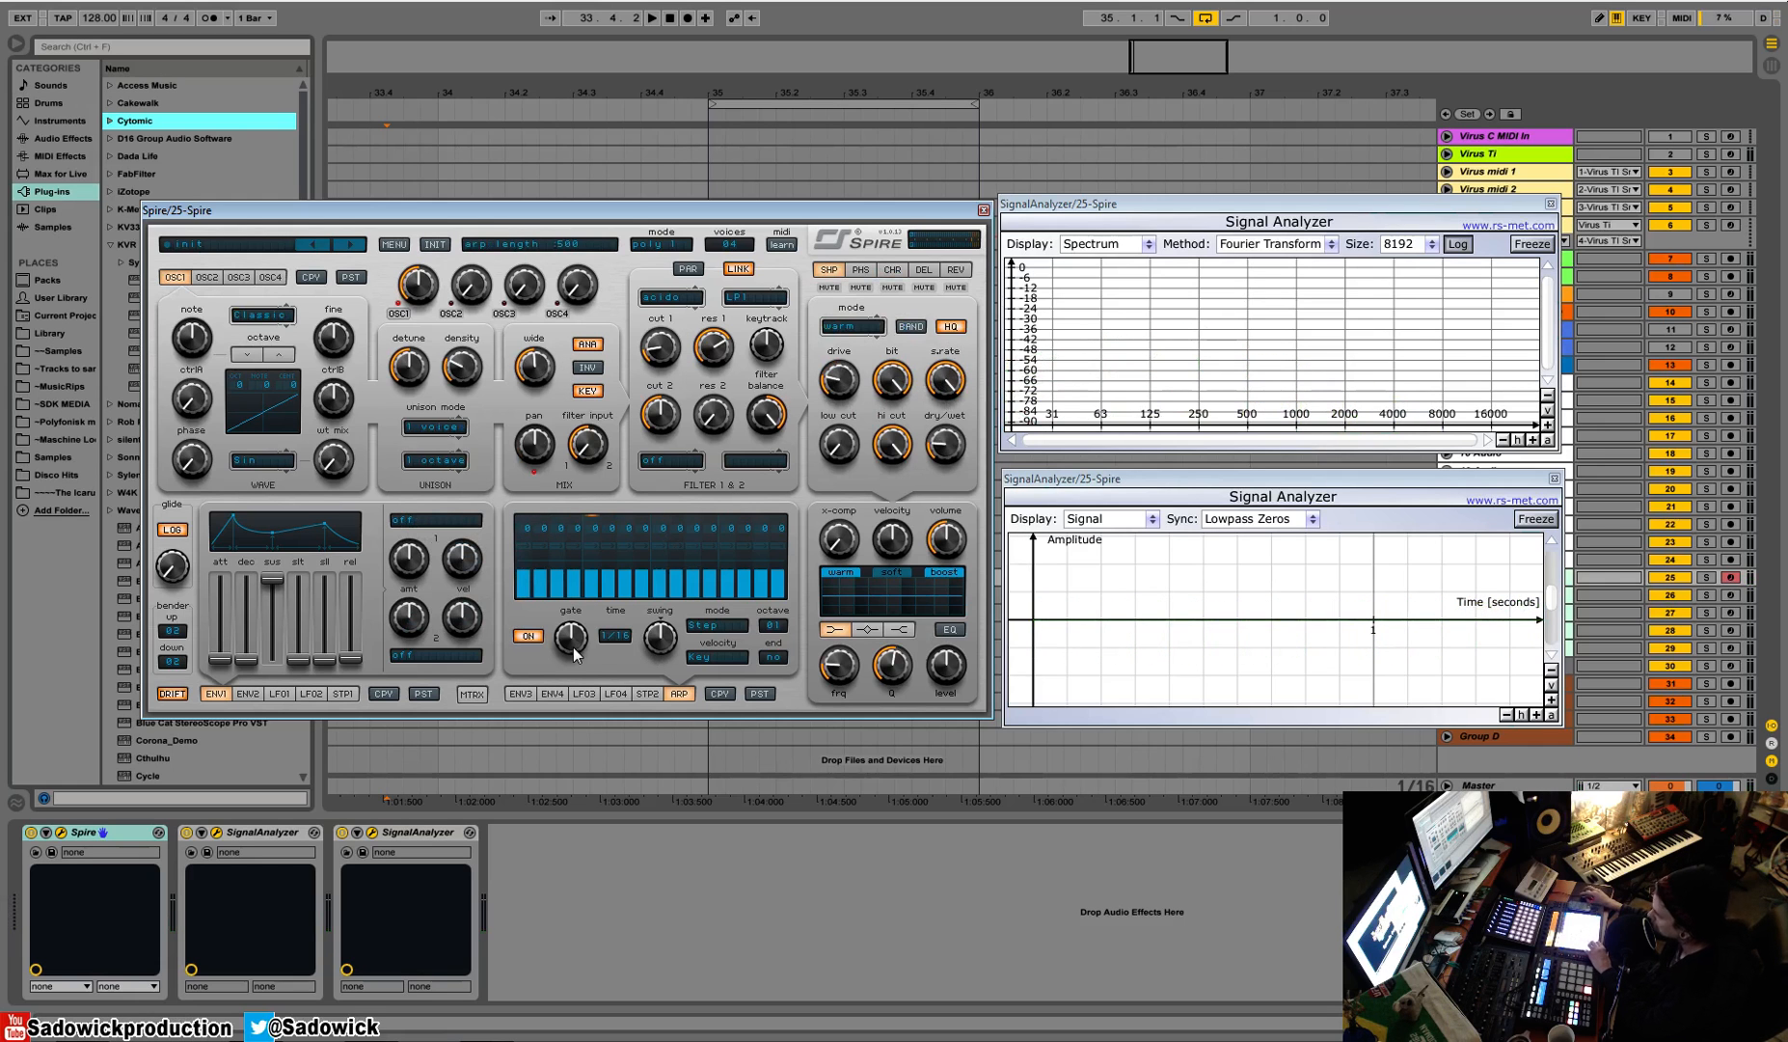
pyautogui.moveTo(573, 647)
pyautogui.mouseDown()
pyautogui.moveTo(580, 744)
pyautogui.moveTo(590, 643)
pyautogui.moveTo(586, 745)
pyautogui.moveTo(589, 657)
pyautogui.mouseUp()
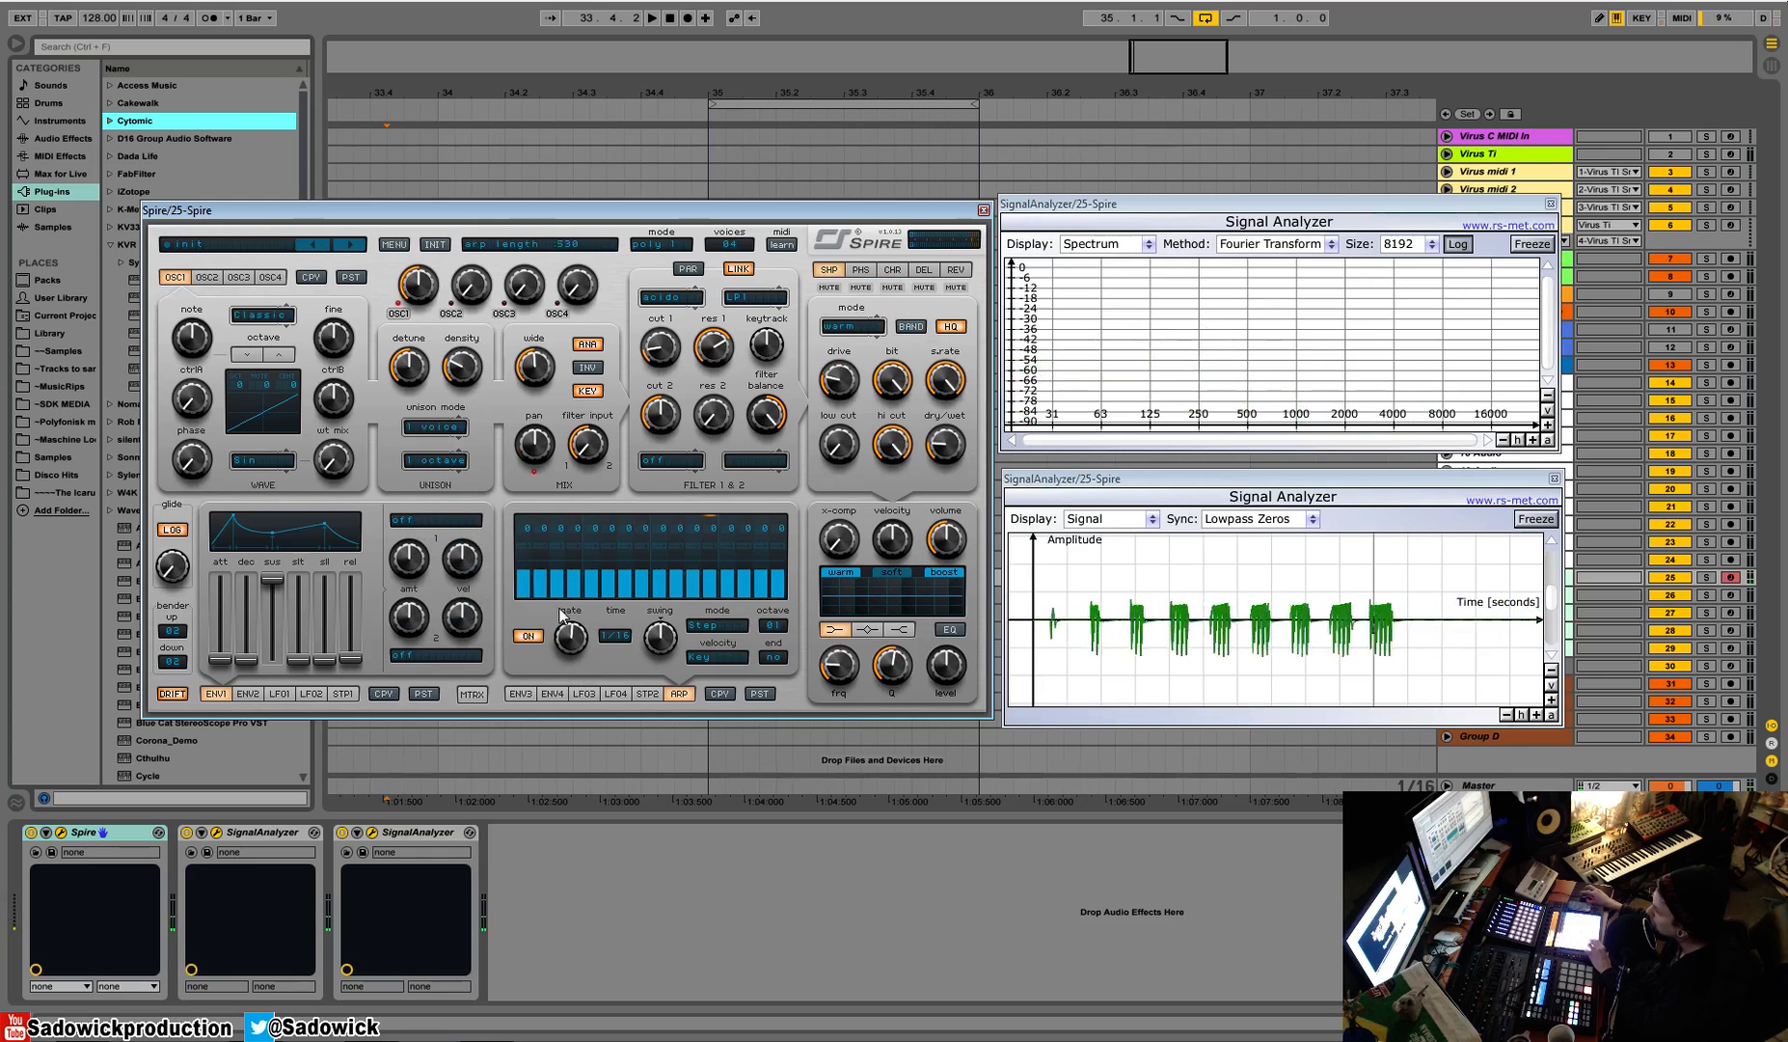
pyautogui.click(606, 554)
pyautogui.moveTo(565, 632); pyautogui.dragTo(563, 636)
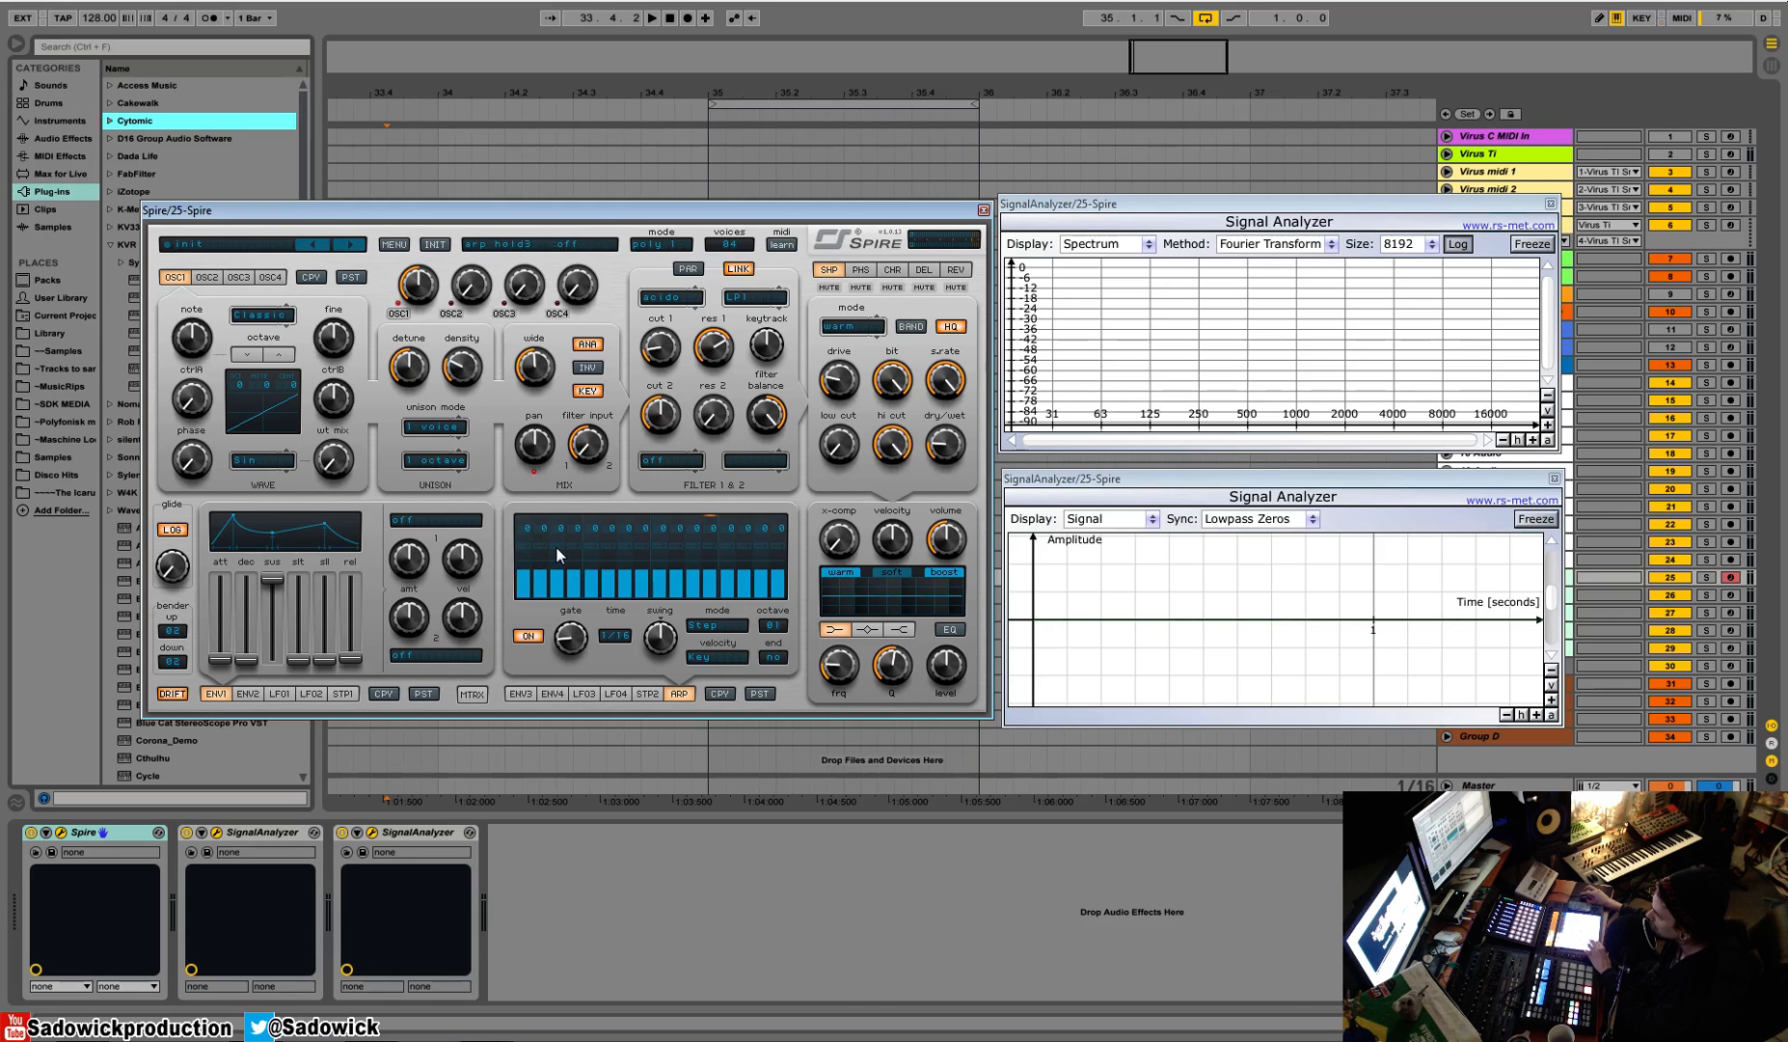
# Step: Hold arpeggiator steps 3, 6, 10 and 15, and shorten the gate so the held notes stand out
pyautogui.click(610, 545)
pyautogui.click(682, 548)
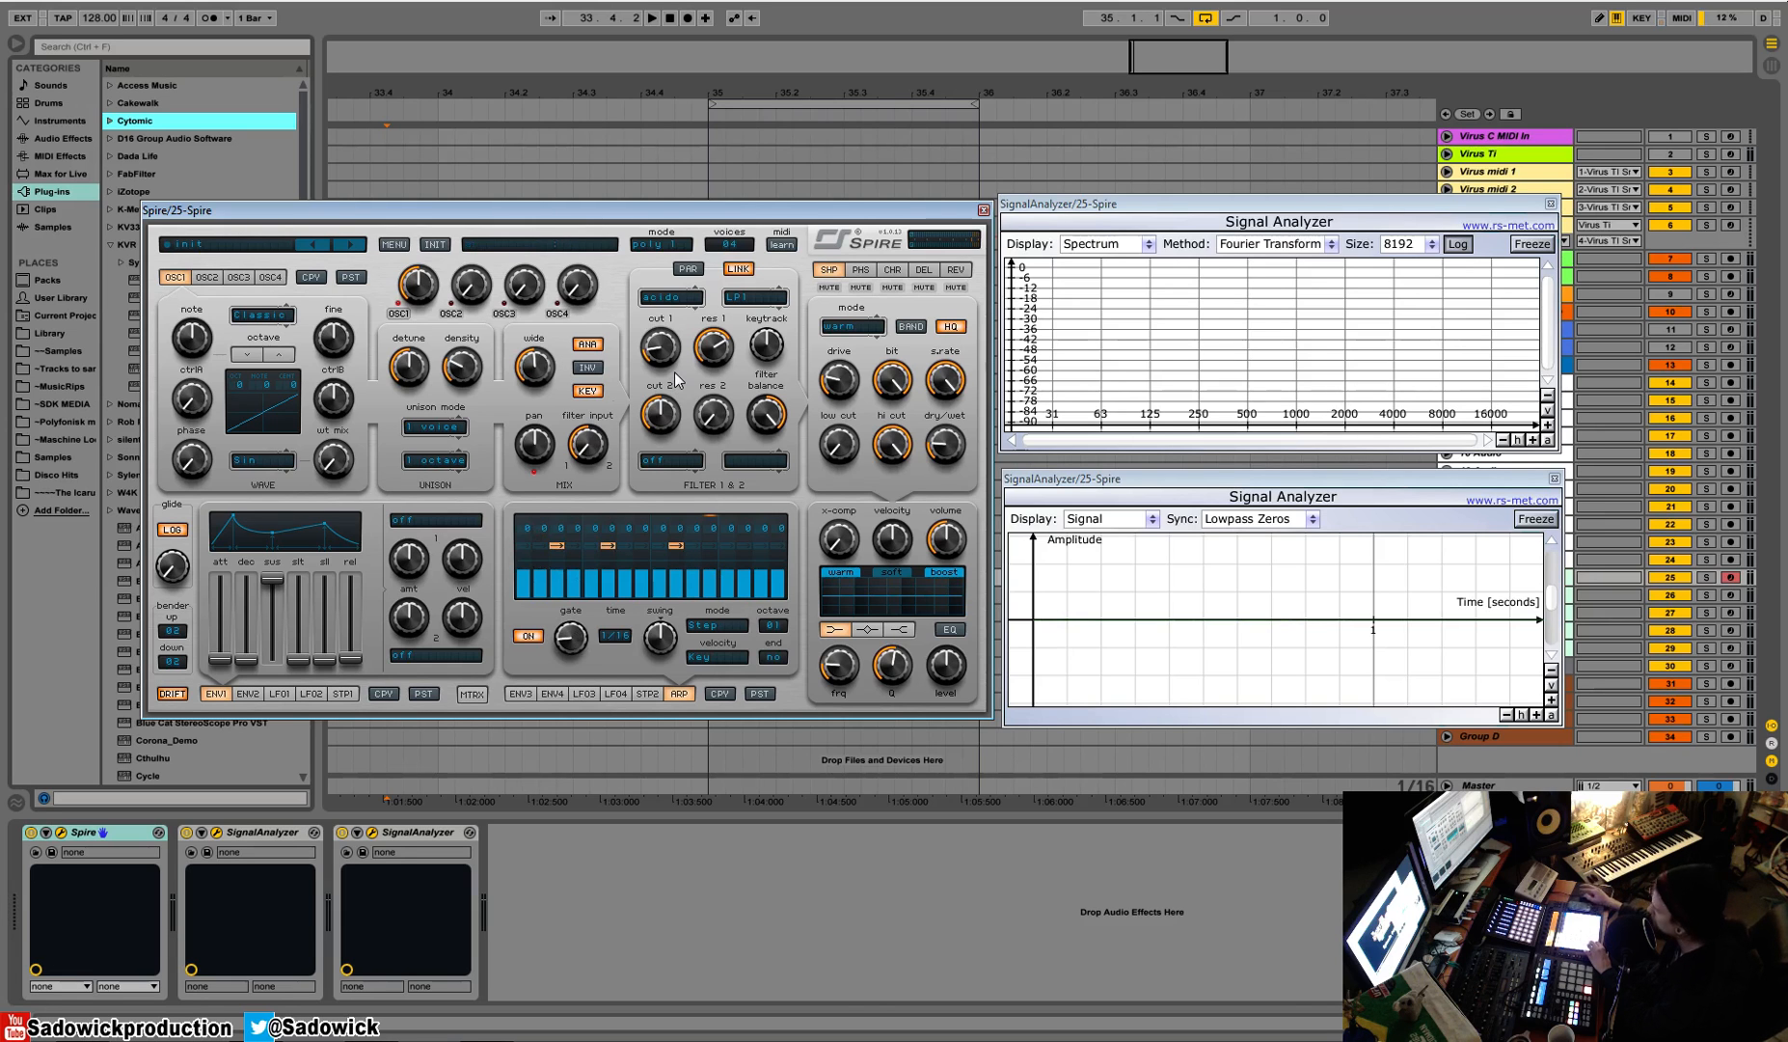
pyautogui.moveTo(570, 637); pyautogui.dragTo(570, 650)
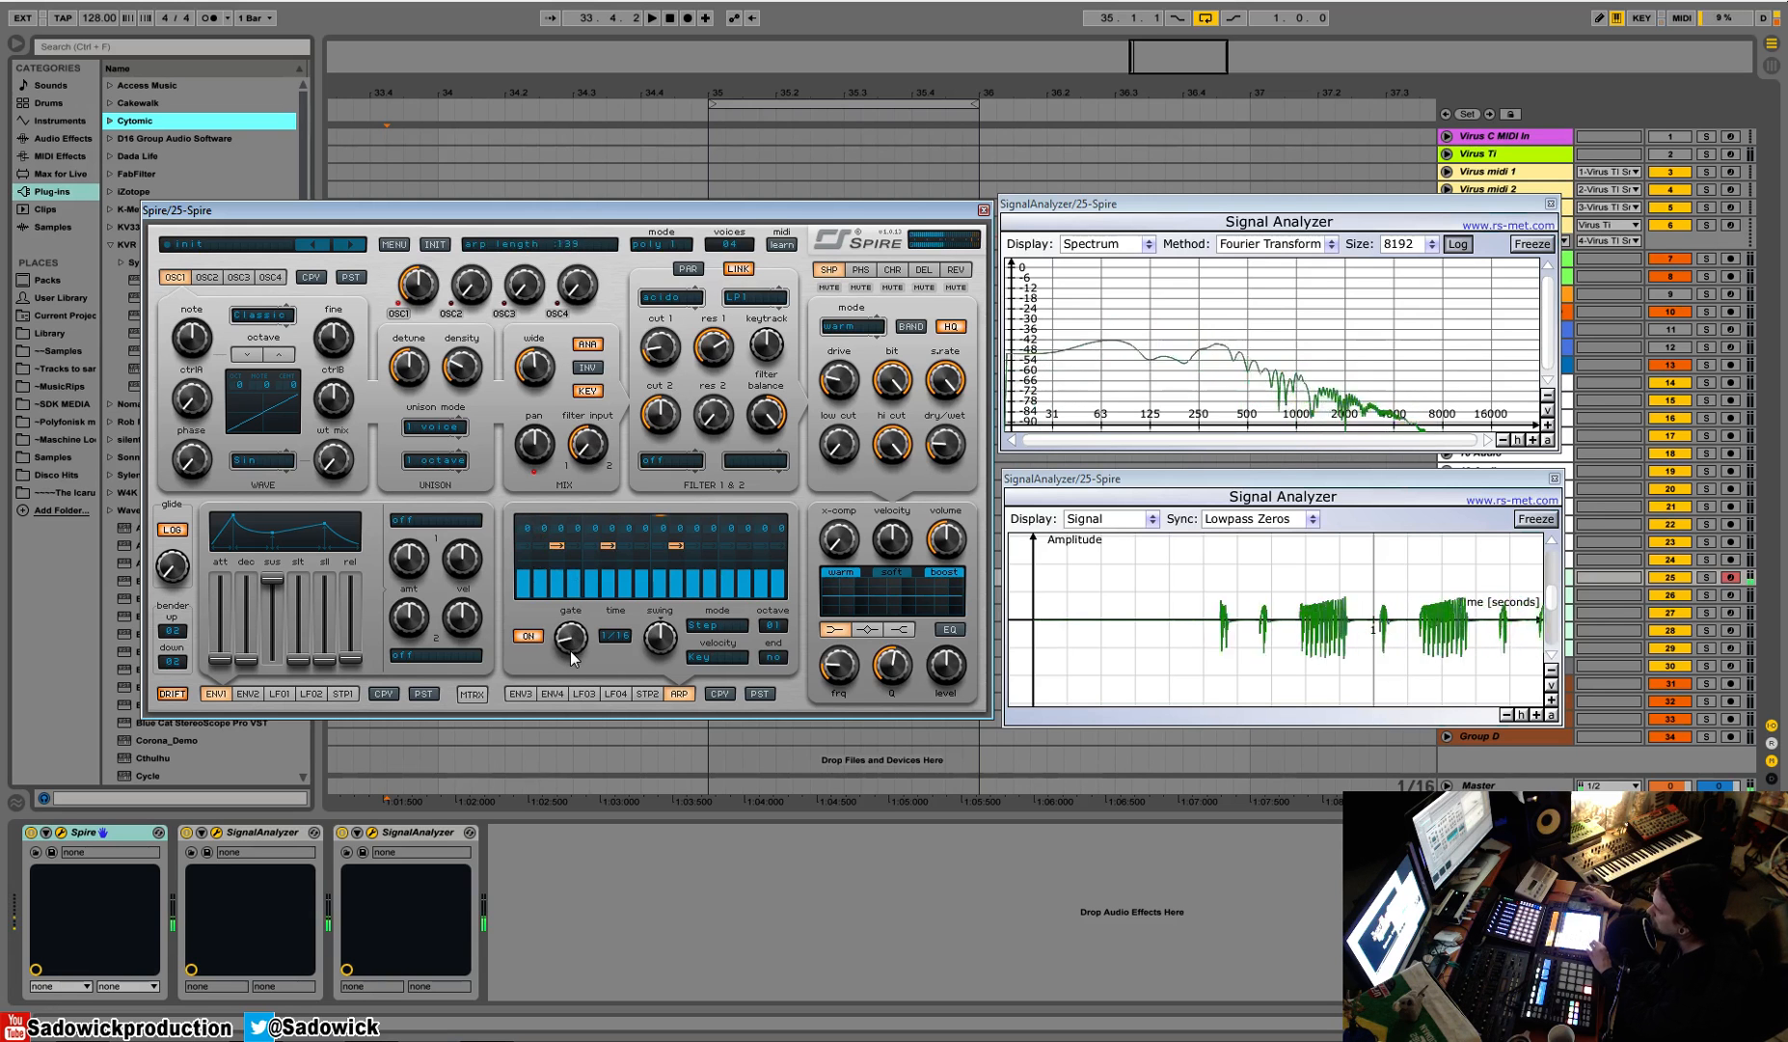
pyautogui.click(747, 548)
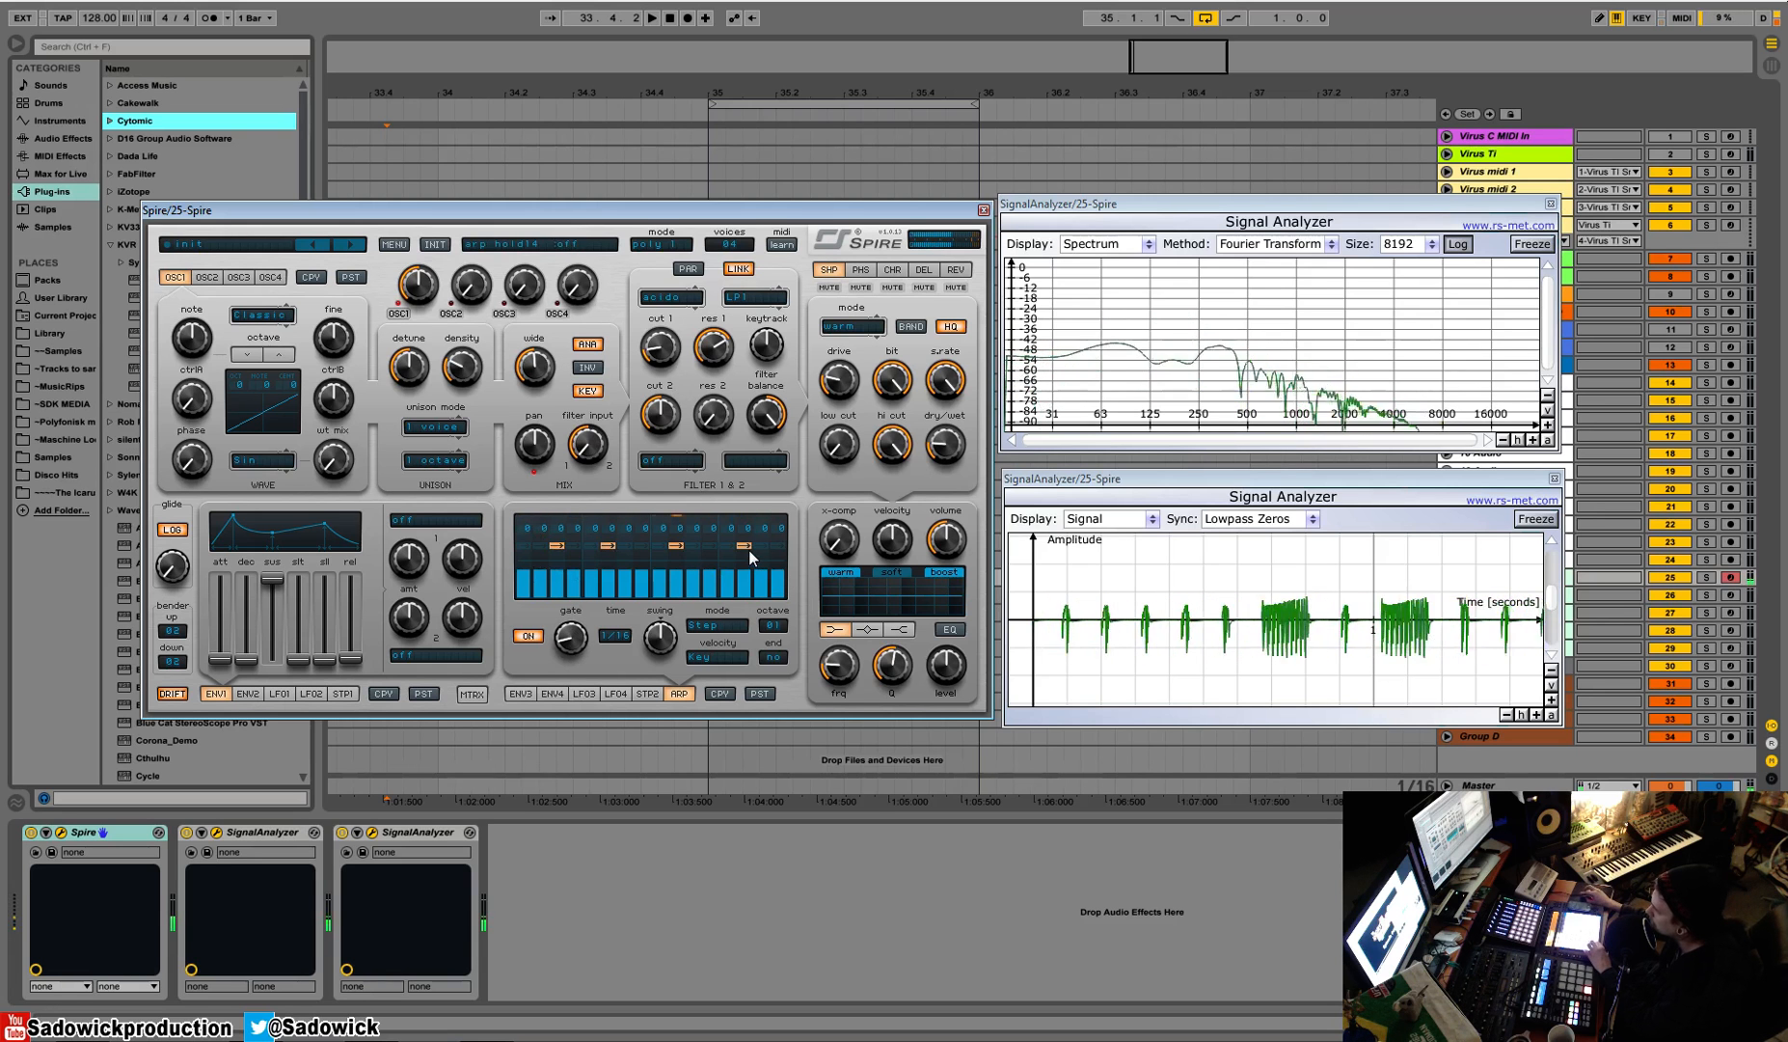
pyautogui.click(742, 549)
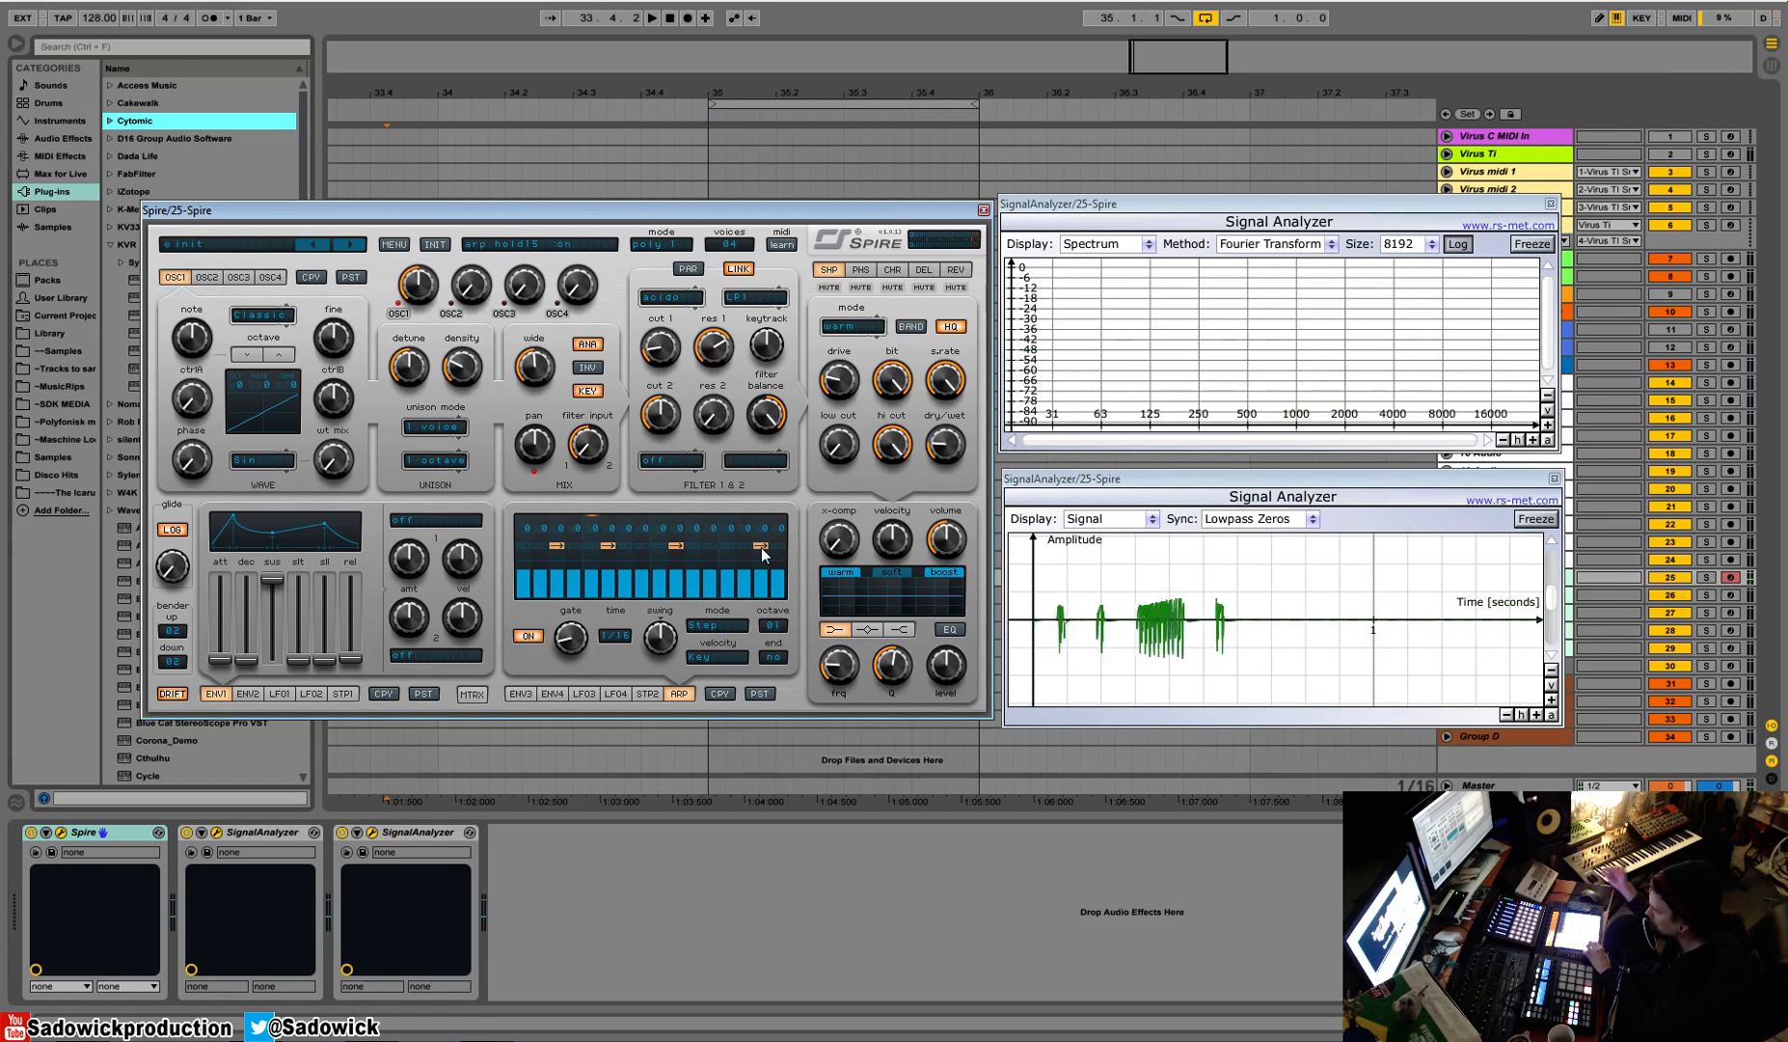
# Step: Adjust filter 1's cutoff and change its type to LP4
pyautogui.moveTo(664, 348)
pyautogui.moveTo(668, 351)
pyautogui.mouseDown()
pyautogui.moveTo(671, 315)
pyautogui.moveTo(681, 366)
pyautogui.mouseUp()
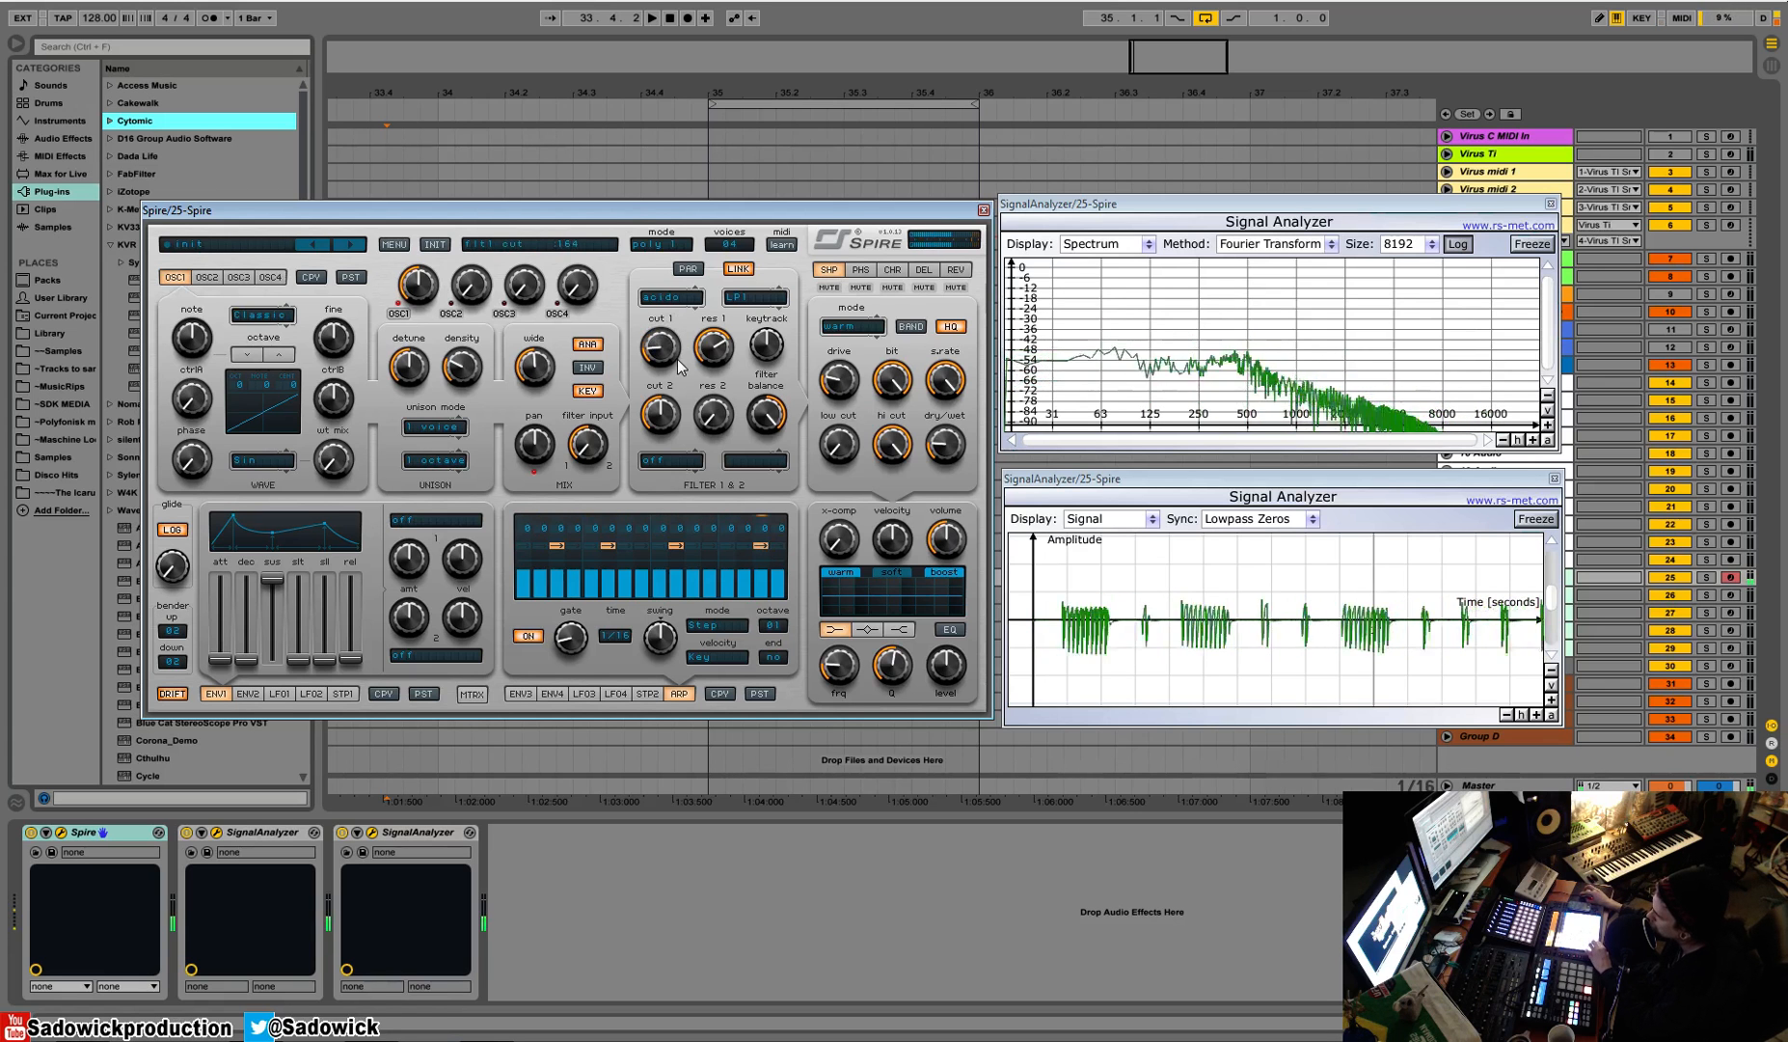
pyautogui.click(744, 302)
pyautogui.click(754, 384)
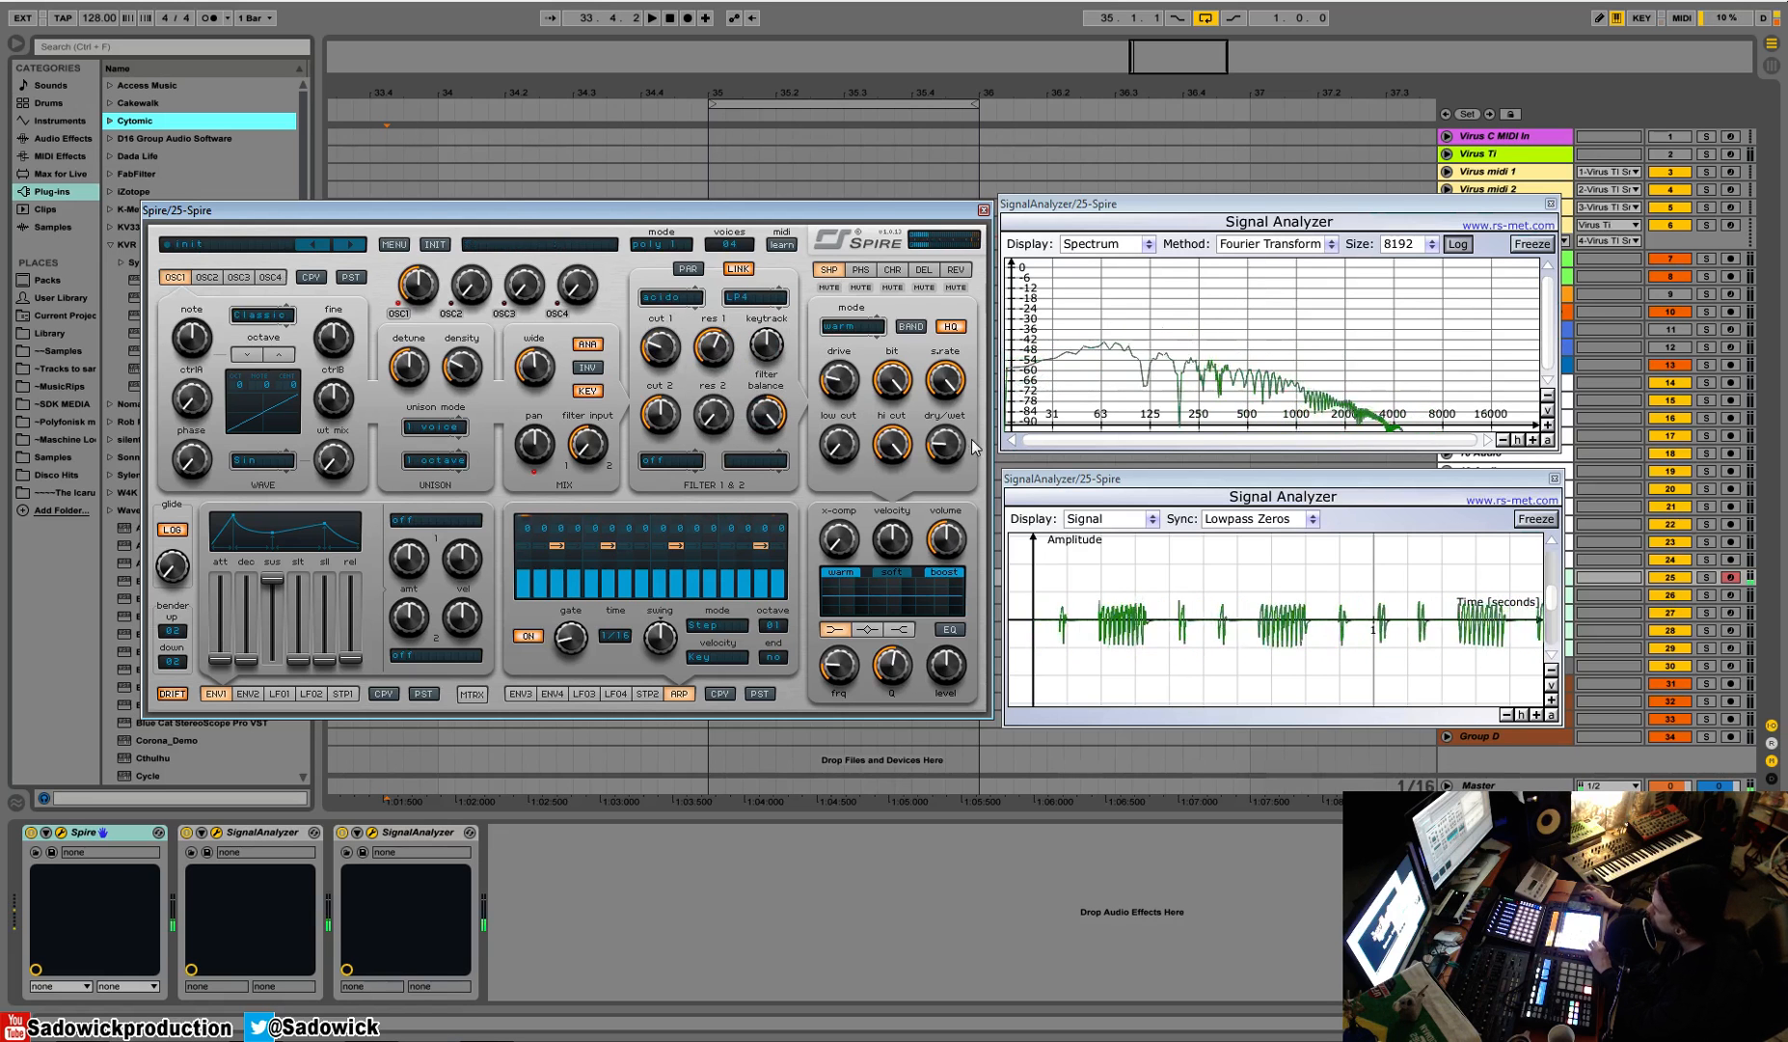
# Step: Adjust the output volume together with the shaper's drive and dry/wet mix
pyautogui.moveTo(953, 526)
pyautogui.mouseDown()
pyautogui.moveTo(969, 558)
pyautogui.moveTo(961, 521)
pyautogui.moveTo(951, 546)
pyautogui.mouseUp()
pyautogui.click(839, 376)
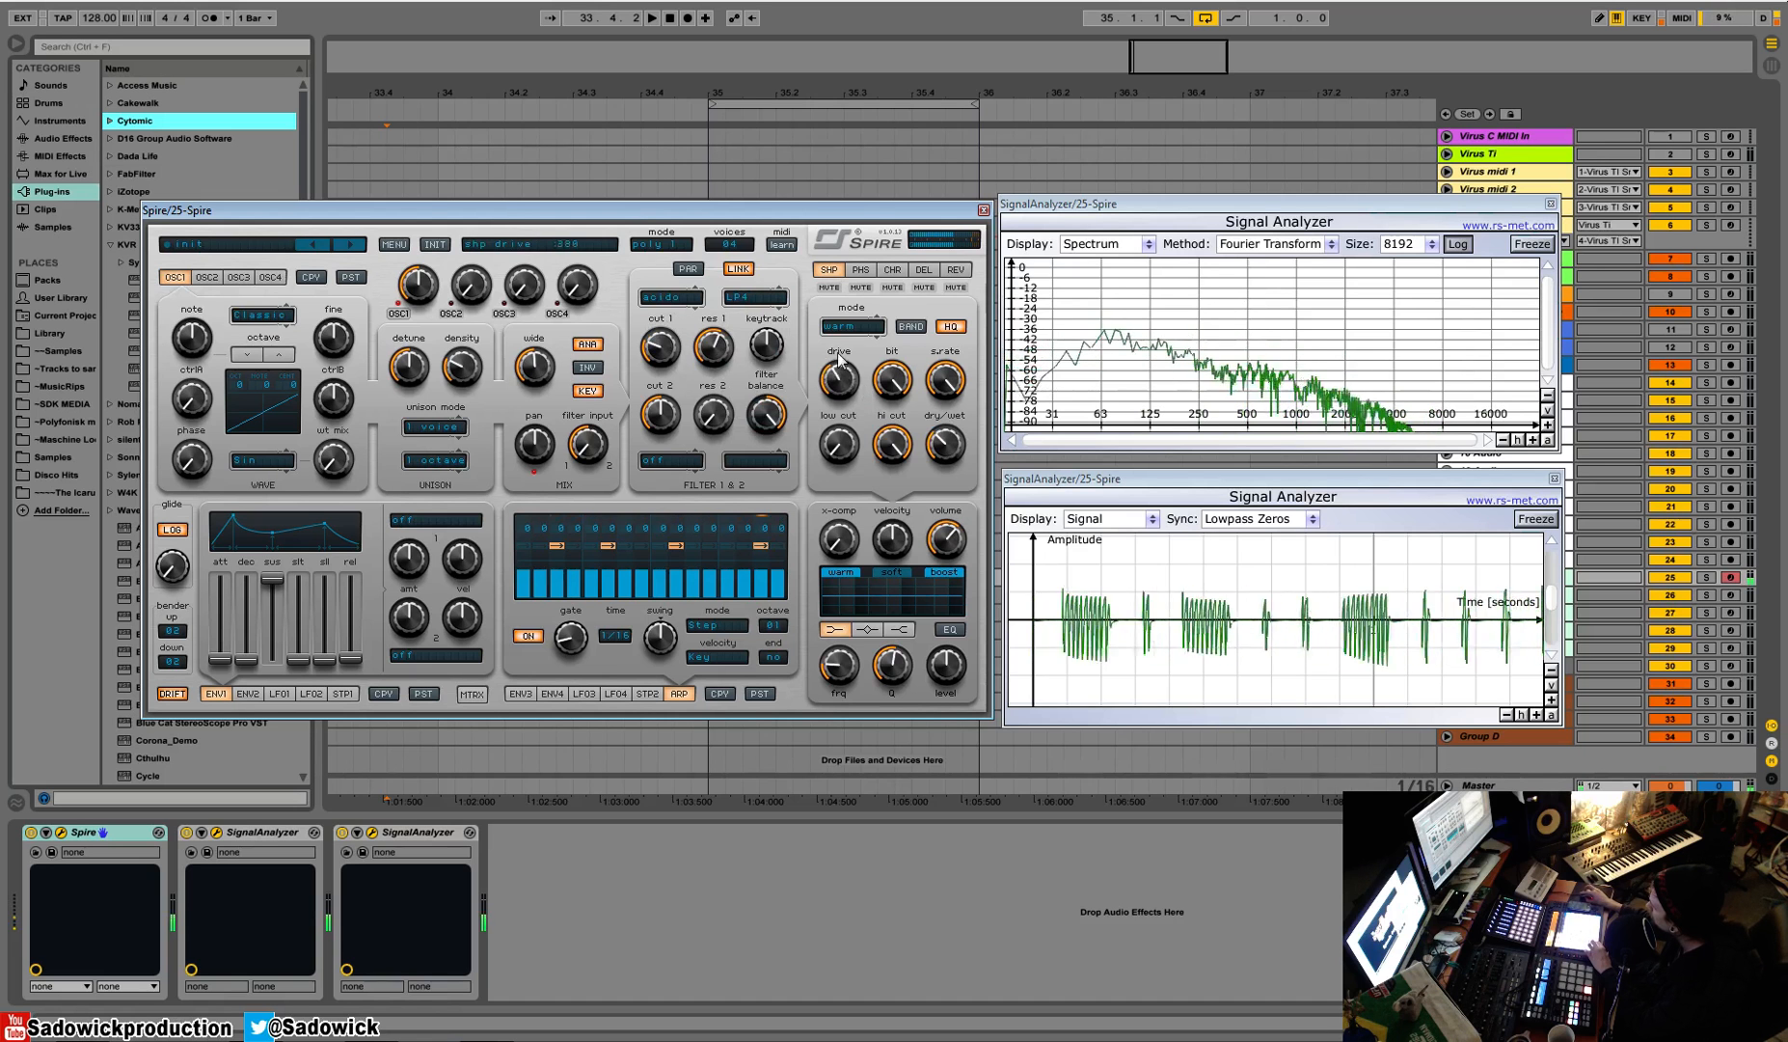
pyautogui.moveTo(934, 441)
pyautogui.mouseDown()
pyautogui.moveTo(940, 463)
pyautogui.moveTo(925, 461)
pyautogui.mouseUp()
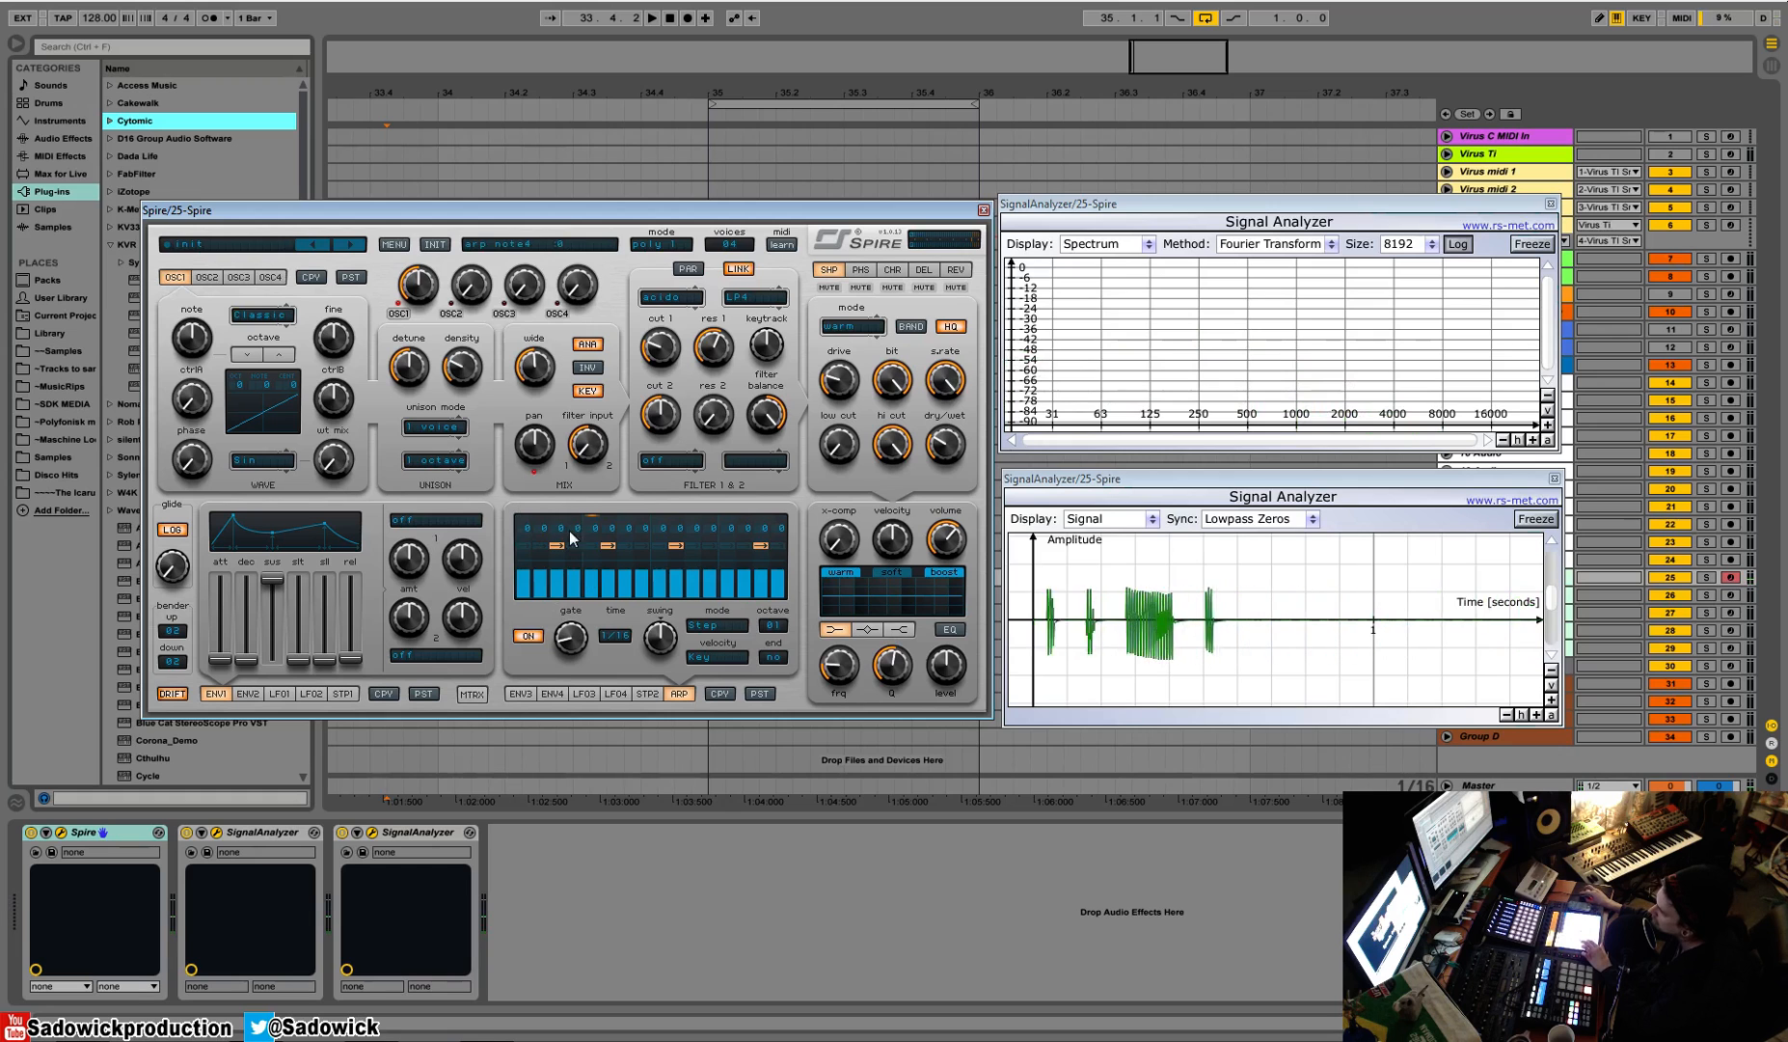
# Step: Give several arpeggiator steps positive and negative note offsets to build a melodic pattern
pyautogui.moveTo(627, 529); pyautogui.dragTo(629, 541)
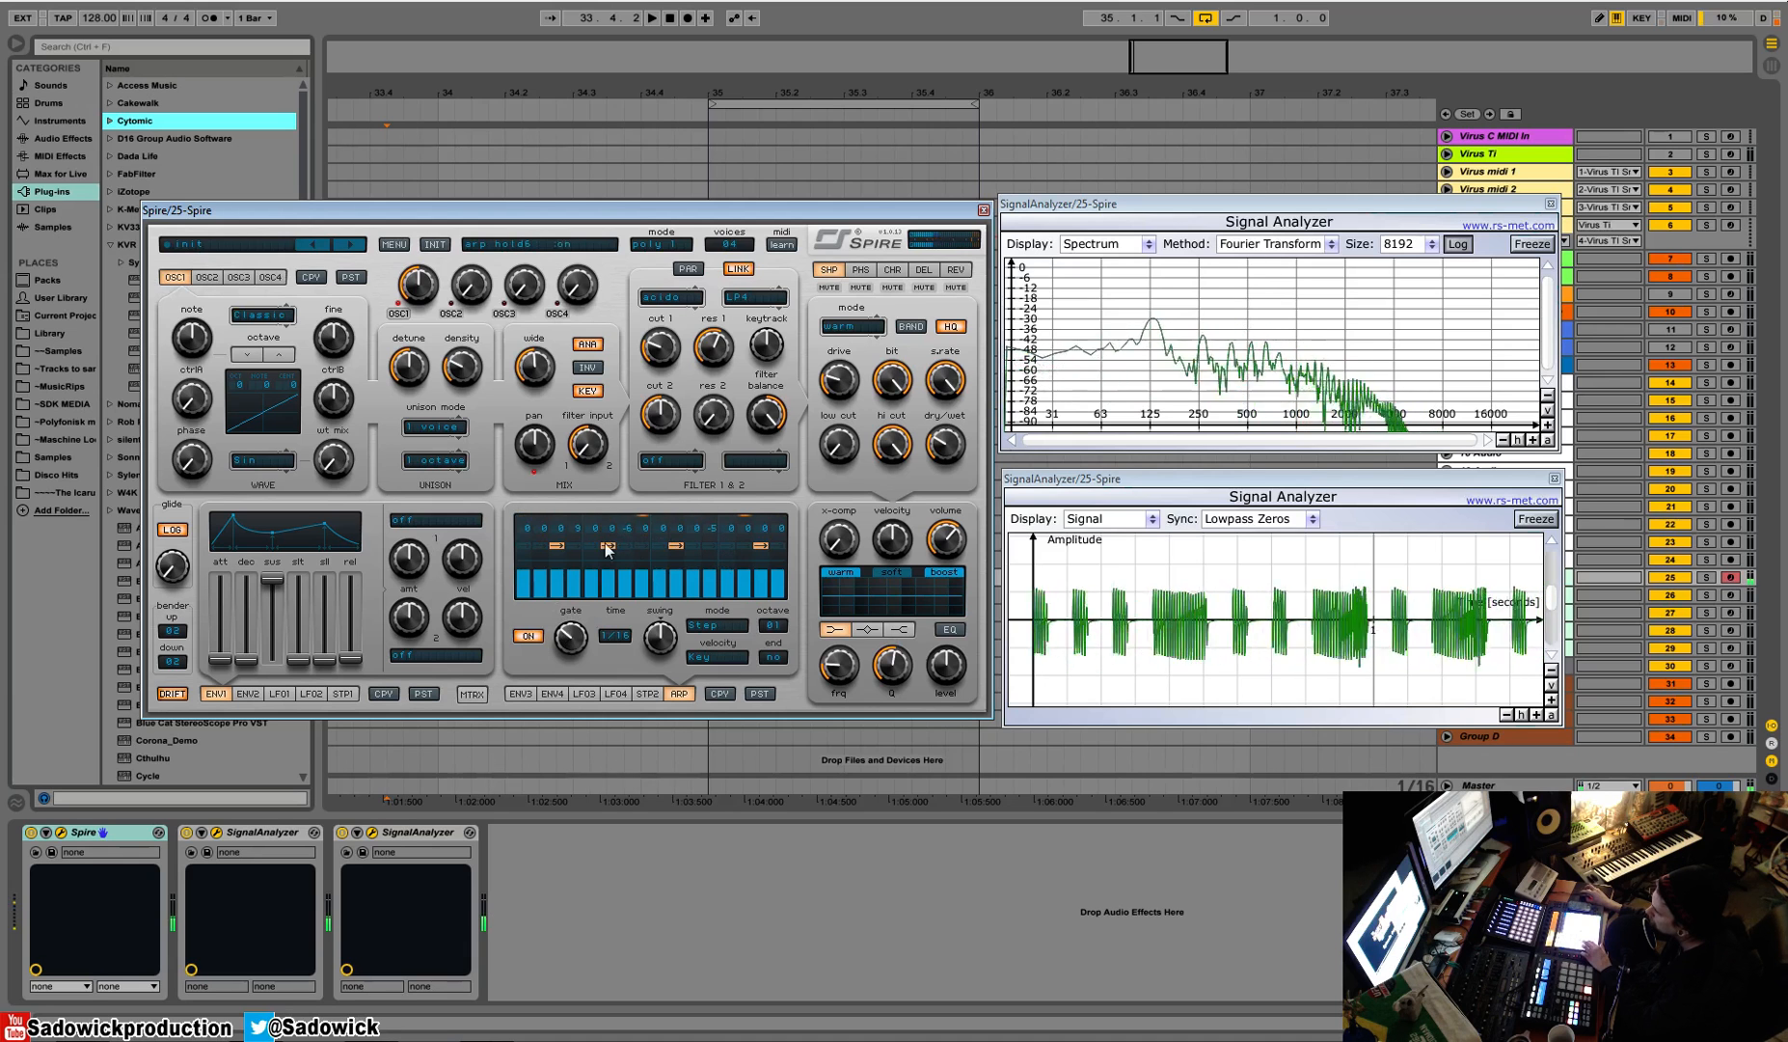
pyautogui.moveTo(579, 548)
pyautogui.mouseDown()
pyautogui.moveTo(580, 584)
pyautogui.moveTo(639, 567)
pyautogui.mouseUp()
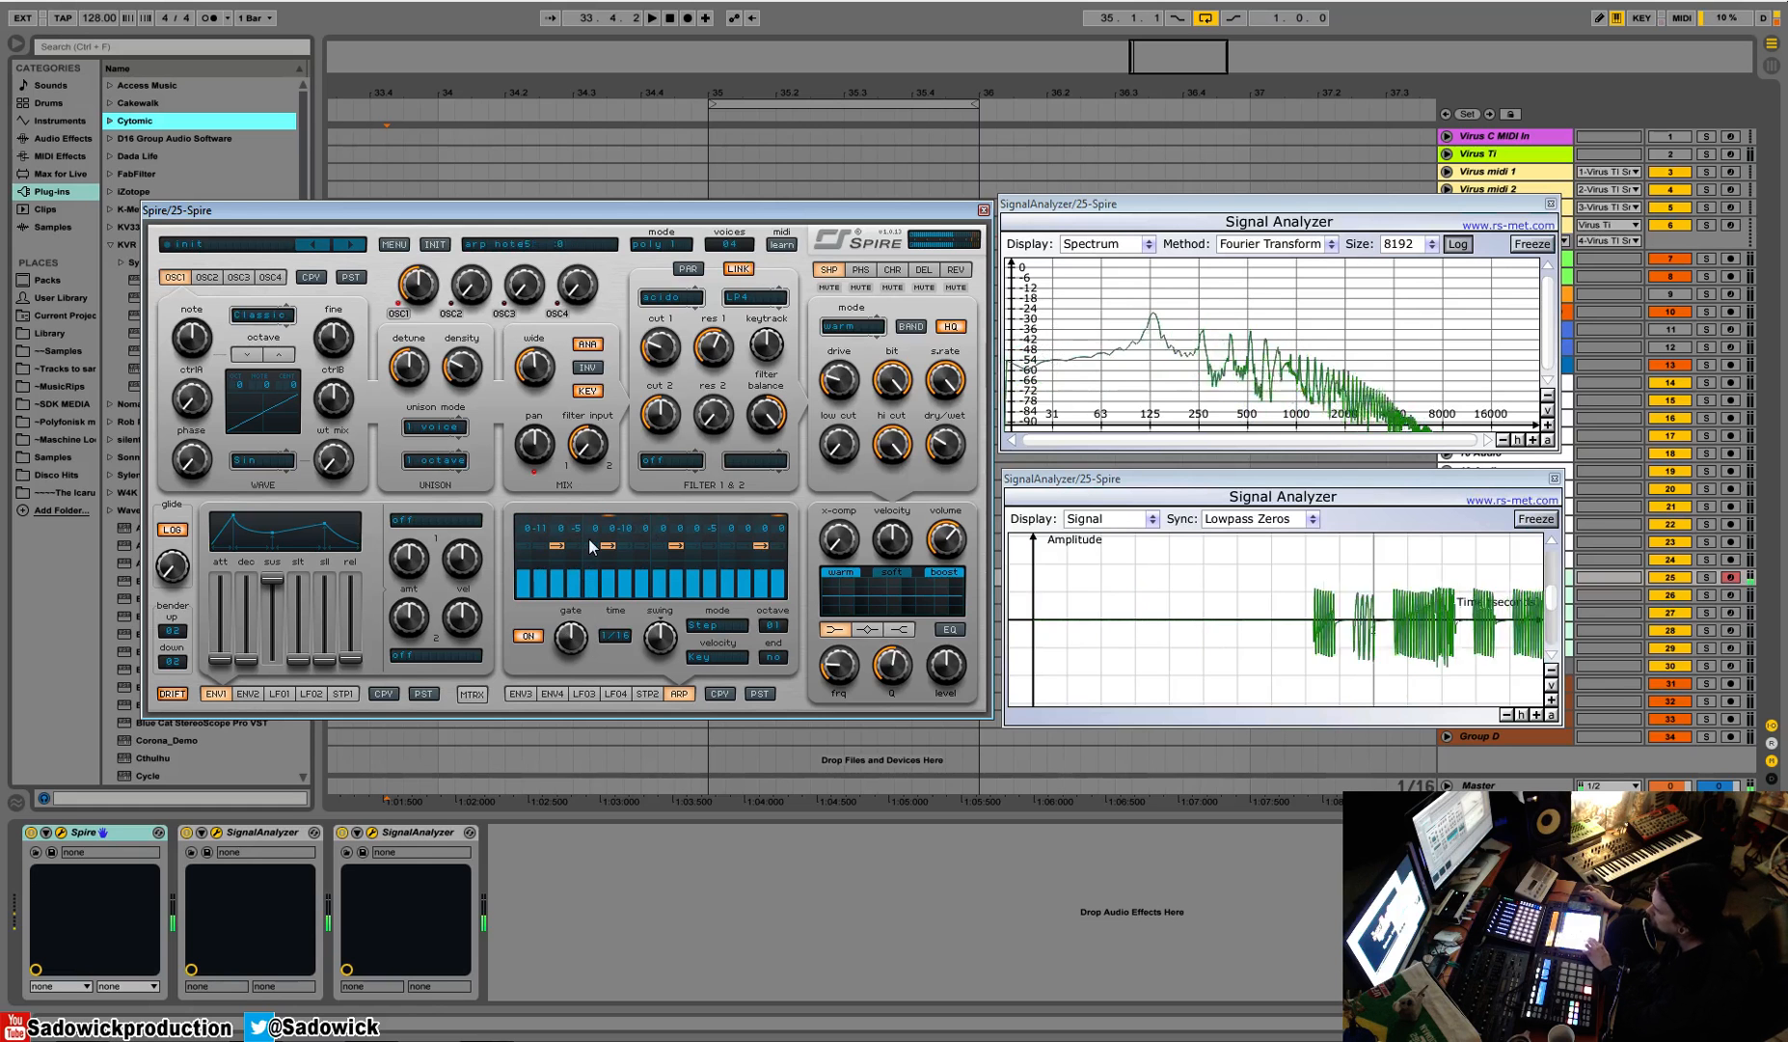
pyautogui.scroll(-3, 731, 558)
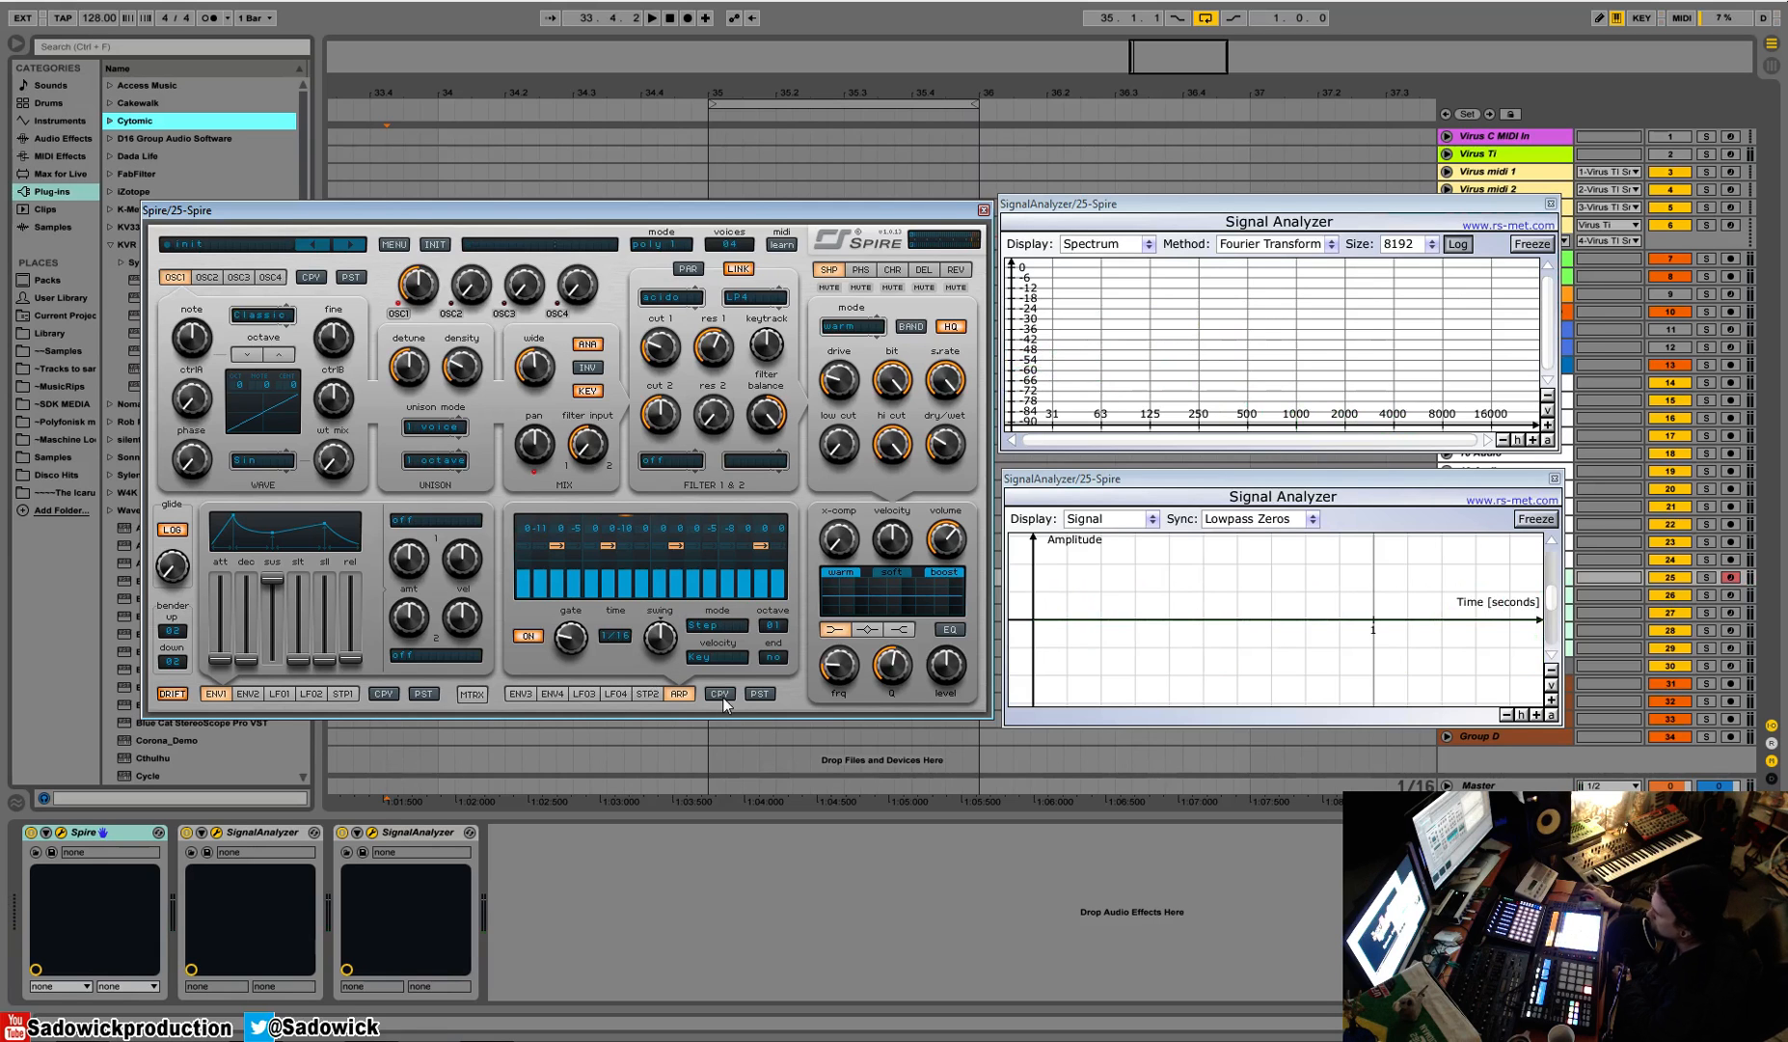
# Step: In modulation matrix slot 13, route ArpStep to filter Reso 1 with a small positive amount
pyautogui.click(472, 694)
pyautogui.click(217, 521)
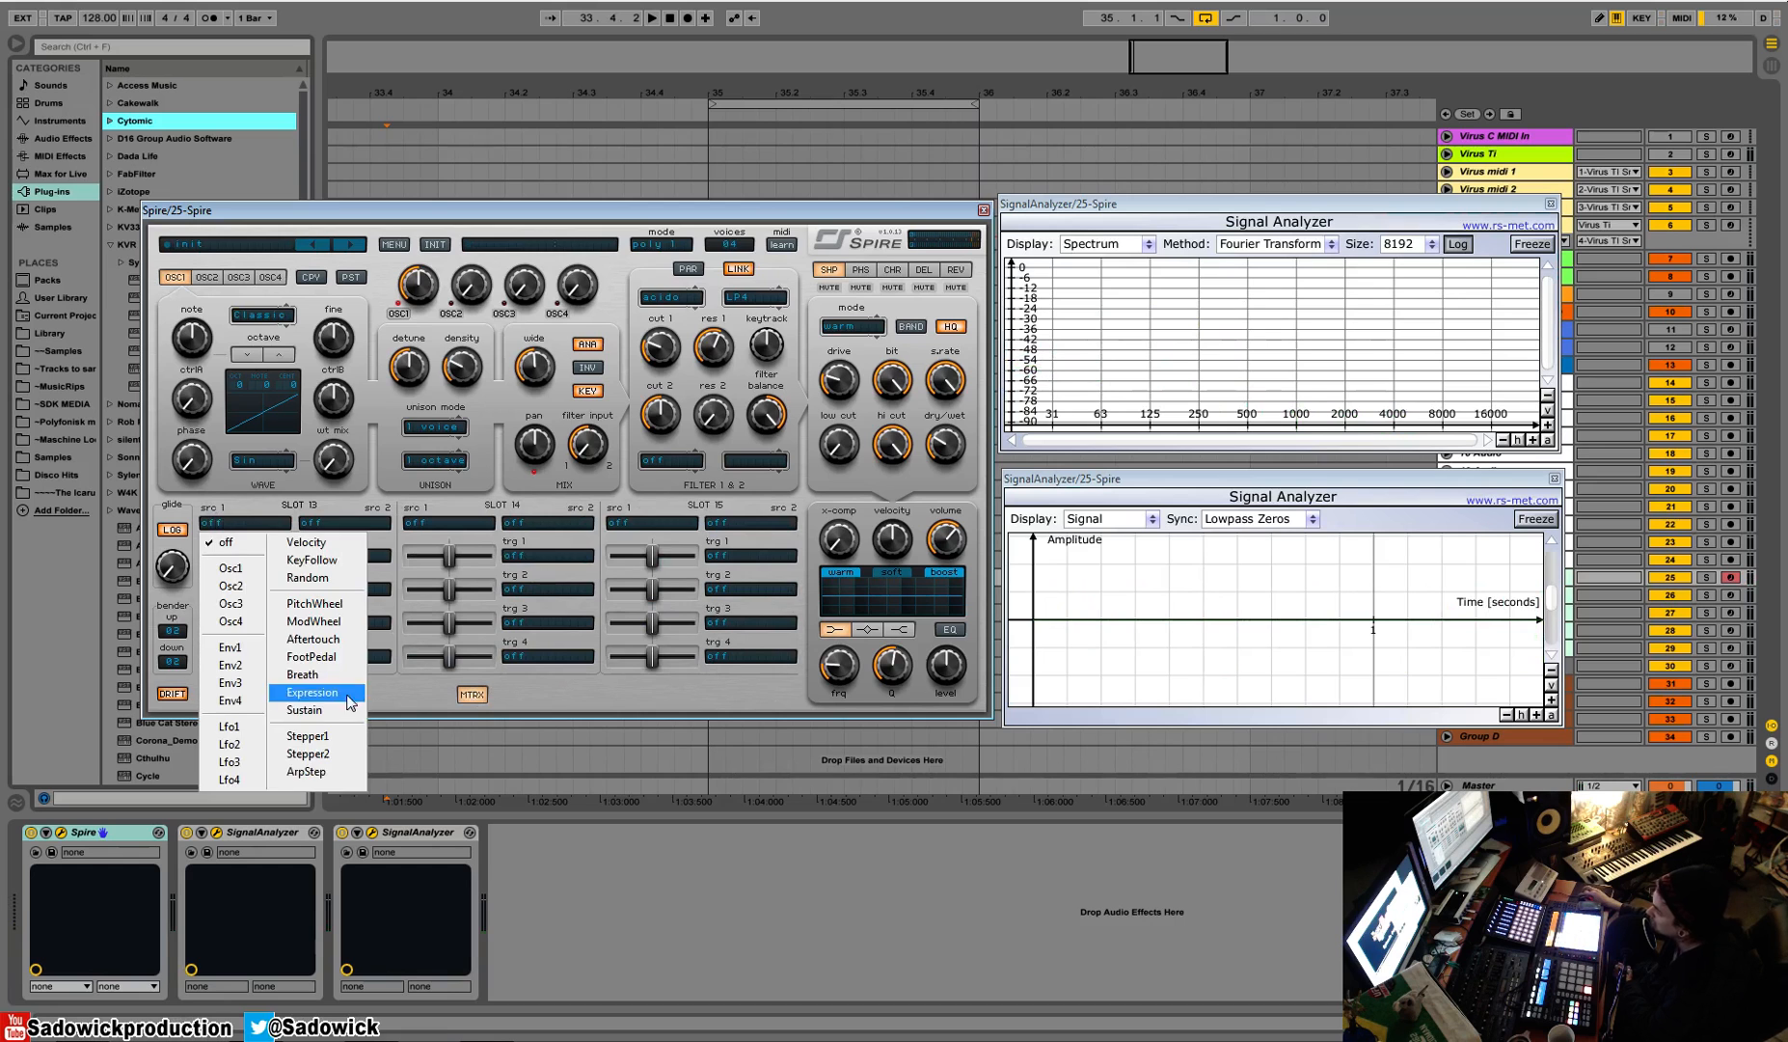
pyautogui.click(318, 771)
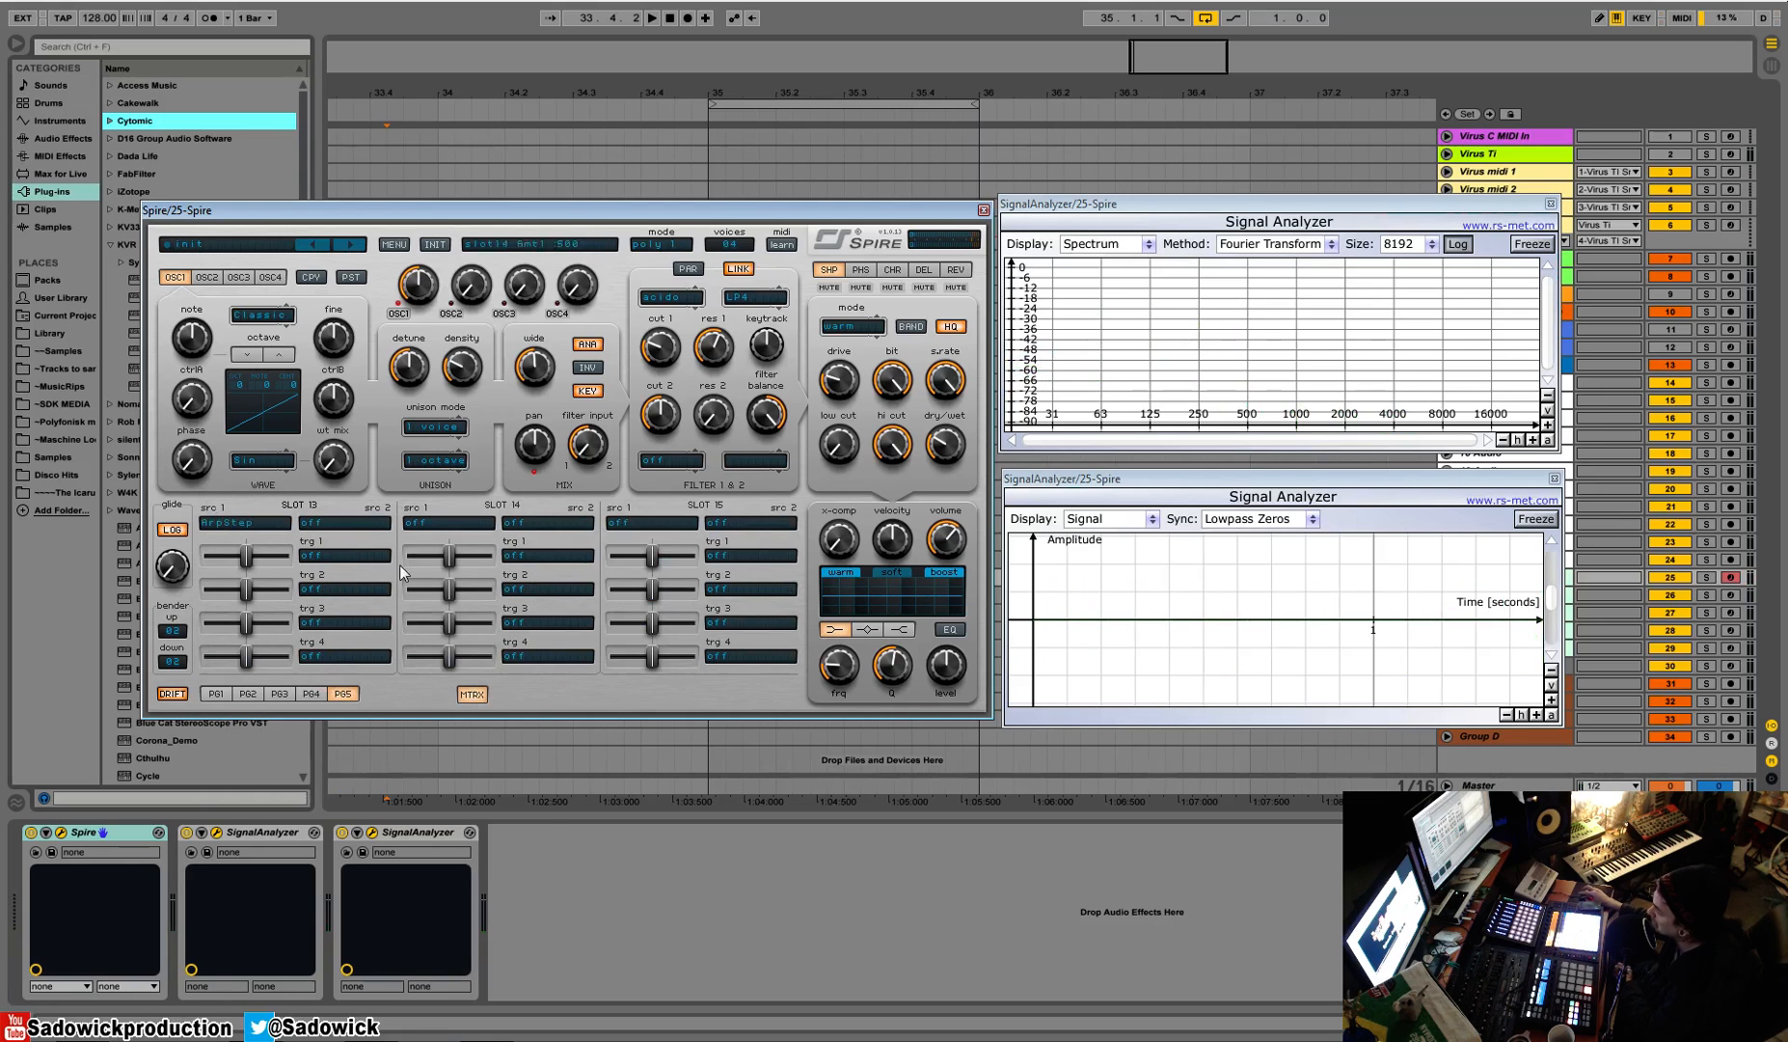
pyautogui.click(351, 554)
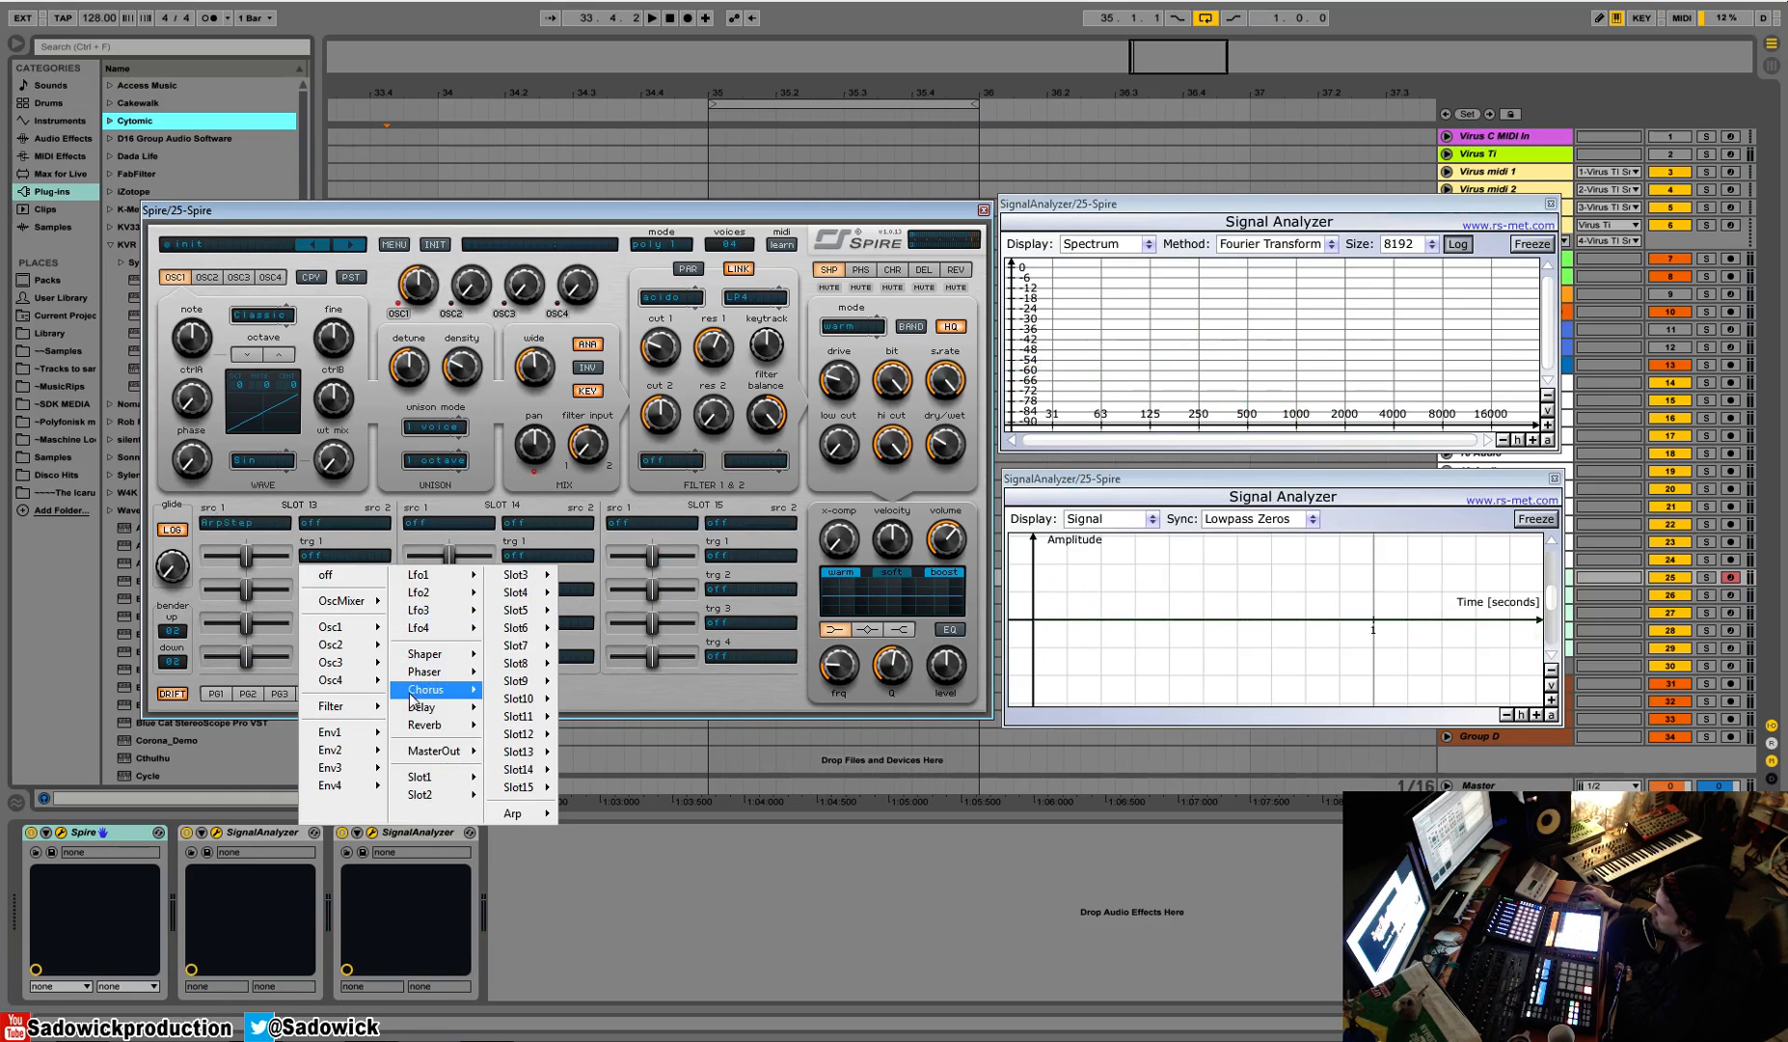
pyautogui.moveTo(349, 709)
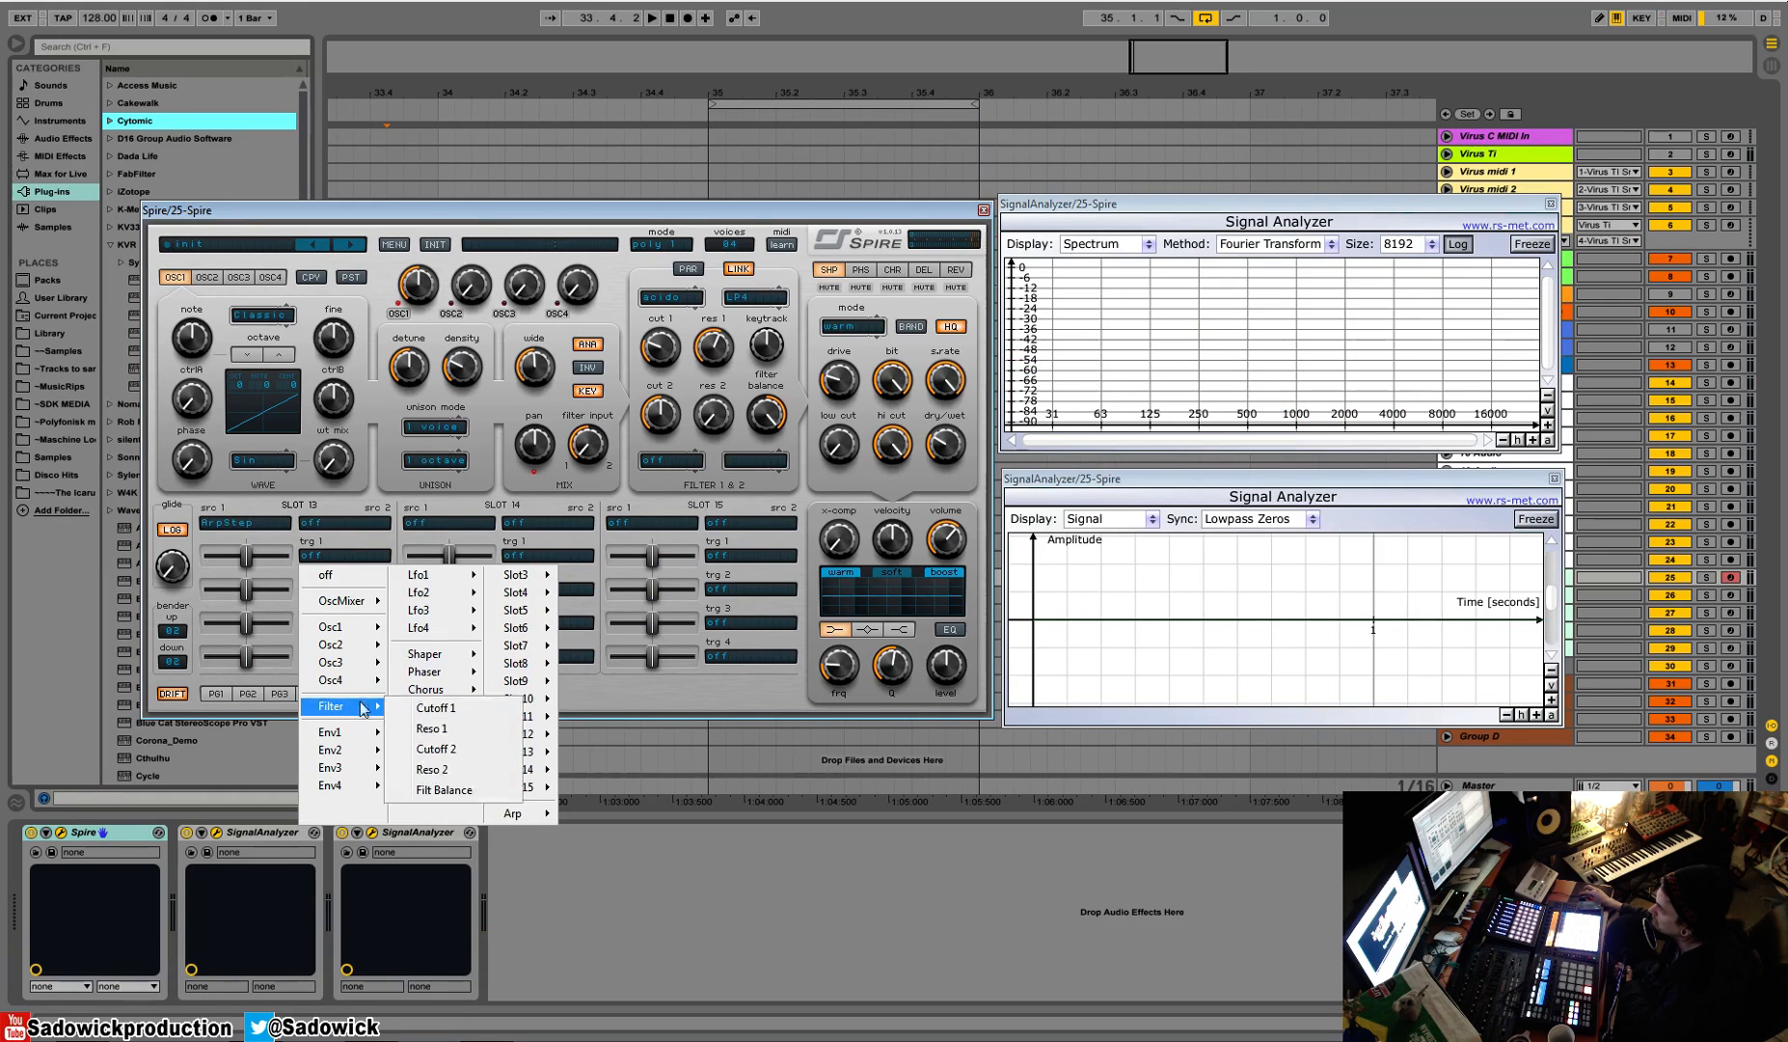
pyautogui.click(424, 726)
pyautogui.moveTo(249, 559); pyautogui.dragTo(256, 569)
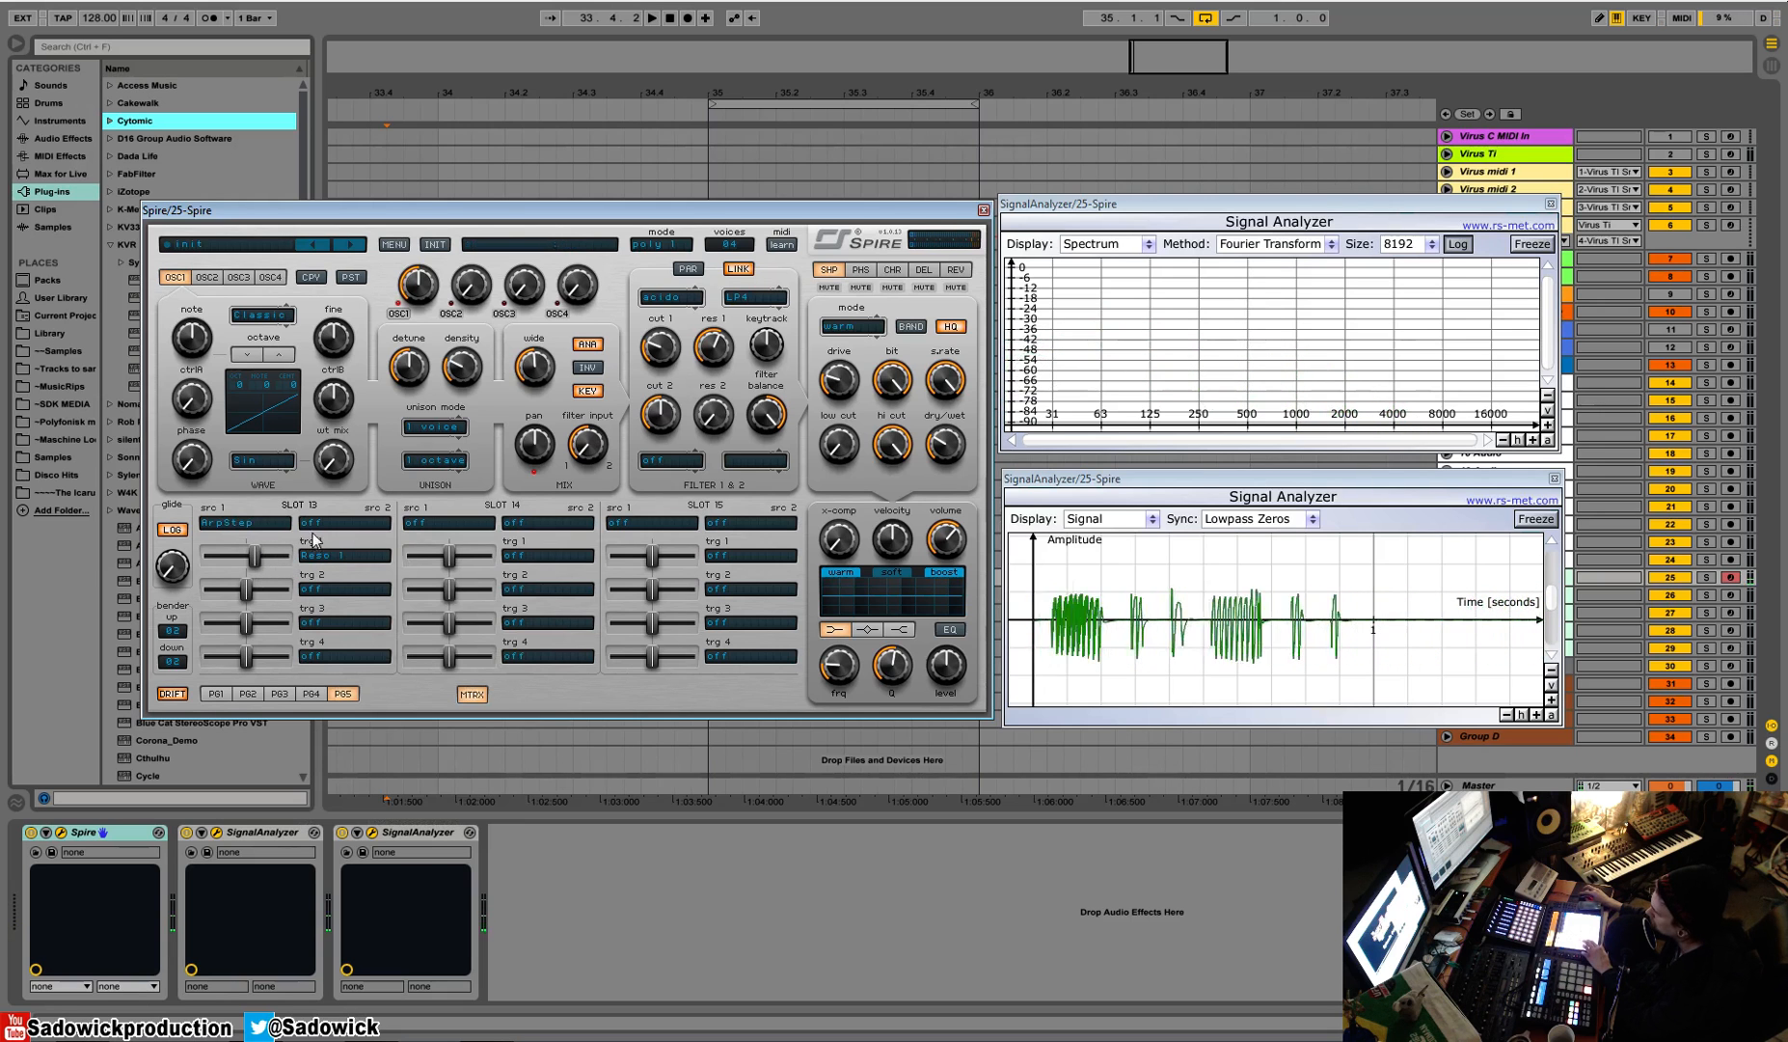
# Step: Leave the modulation matrix, show stepper 1 beside the arpeggiator, and review the arpeggiator's mode options
pyautogui.click(472, 693)
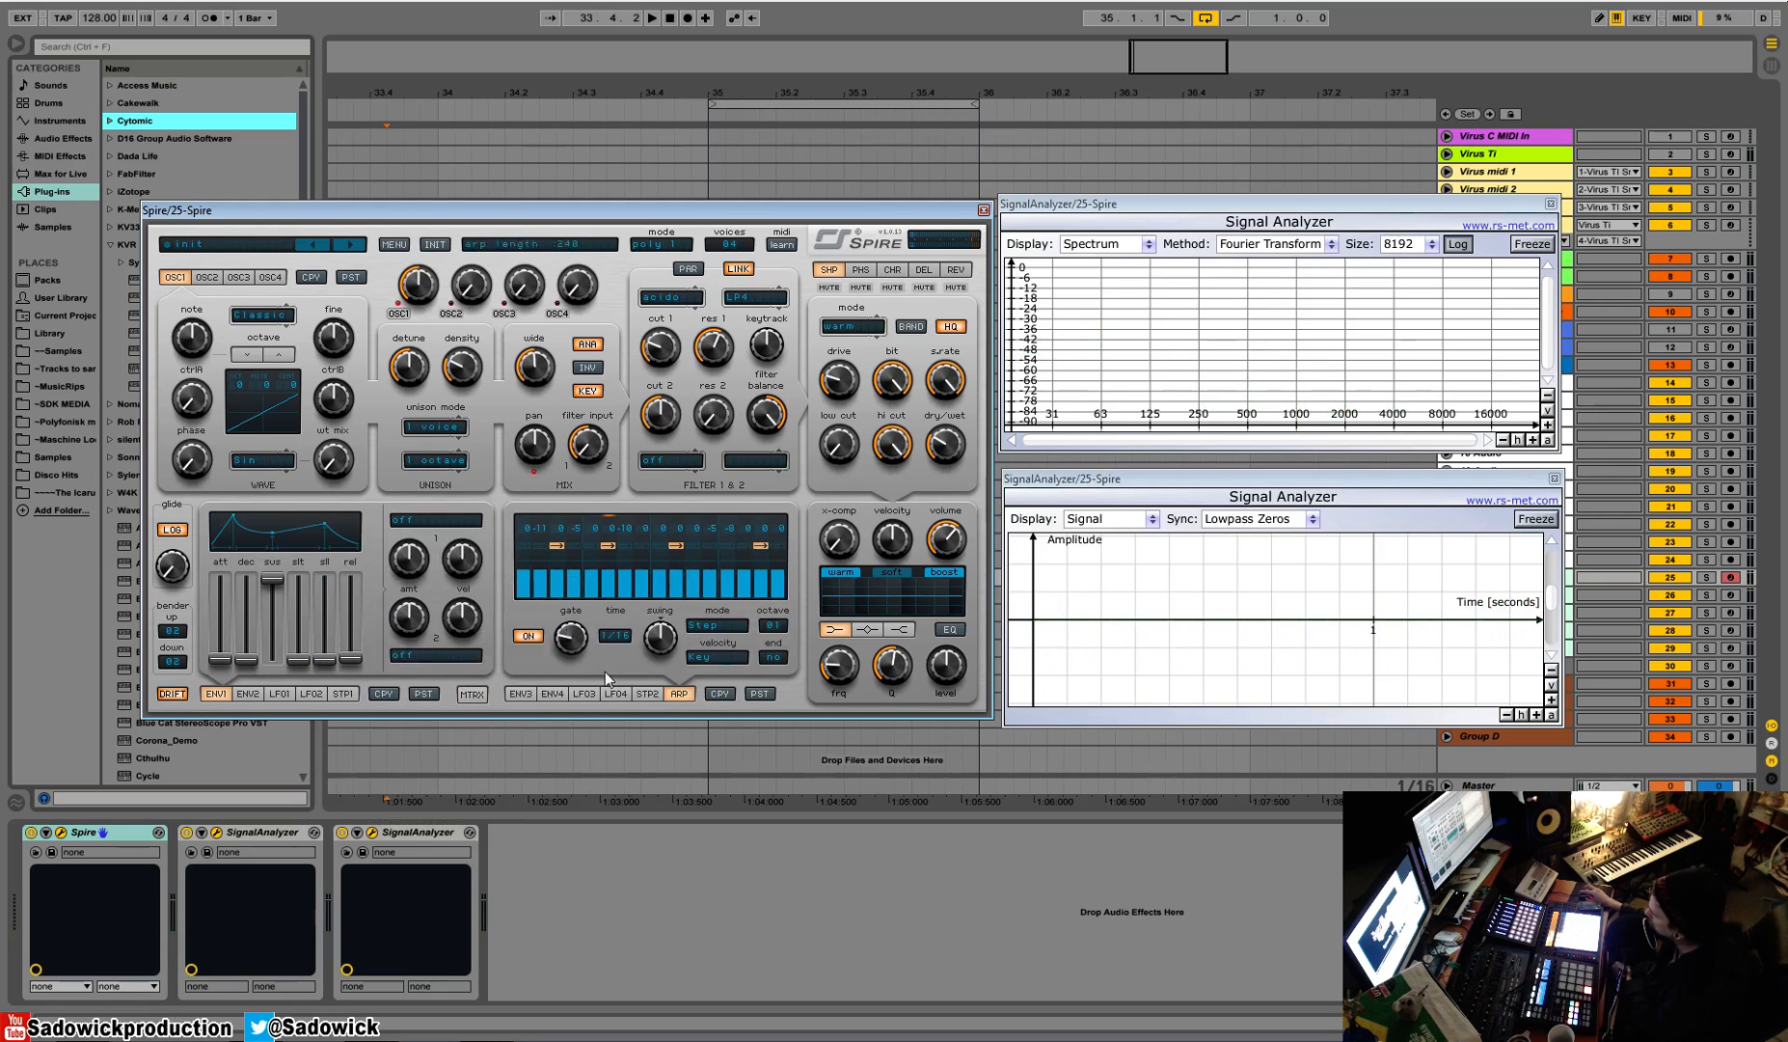
pyautogui.click(344, 694)
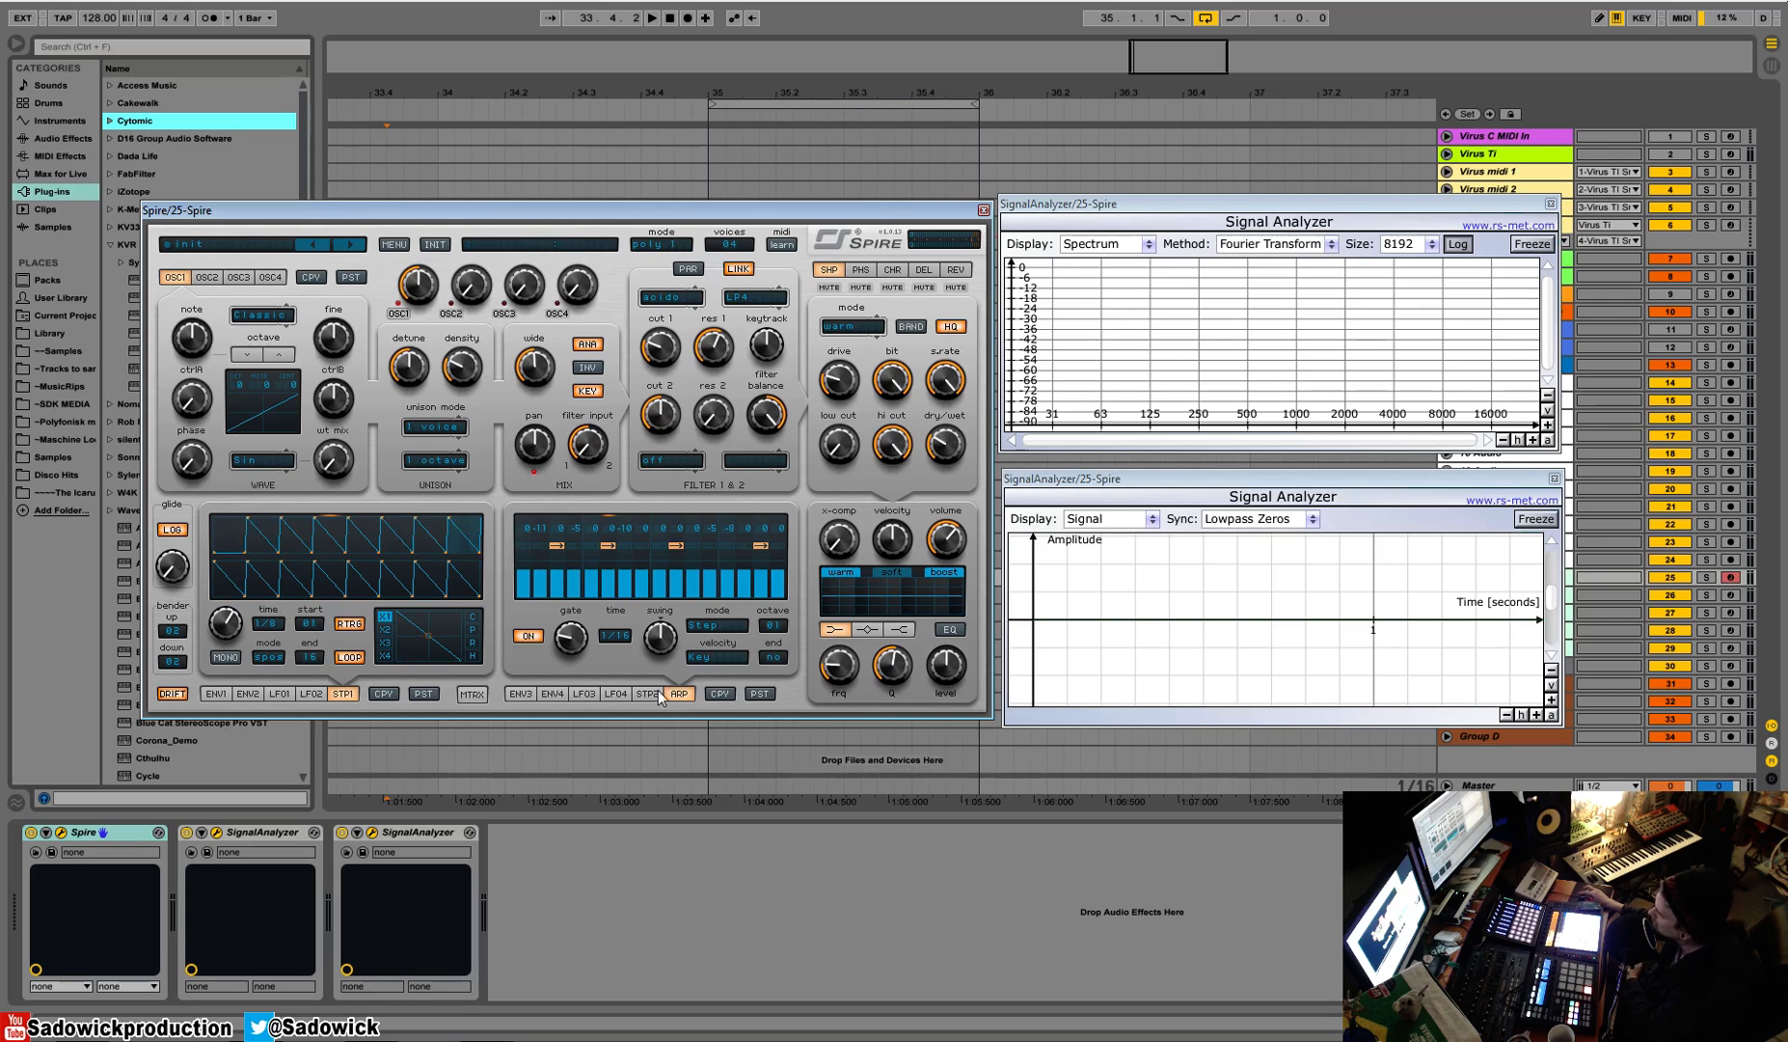
pyautogui.click(705, 625)
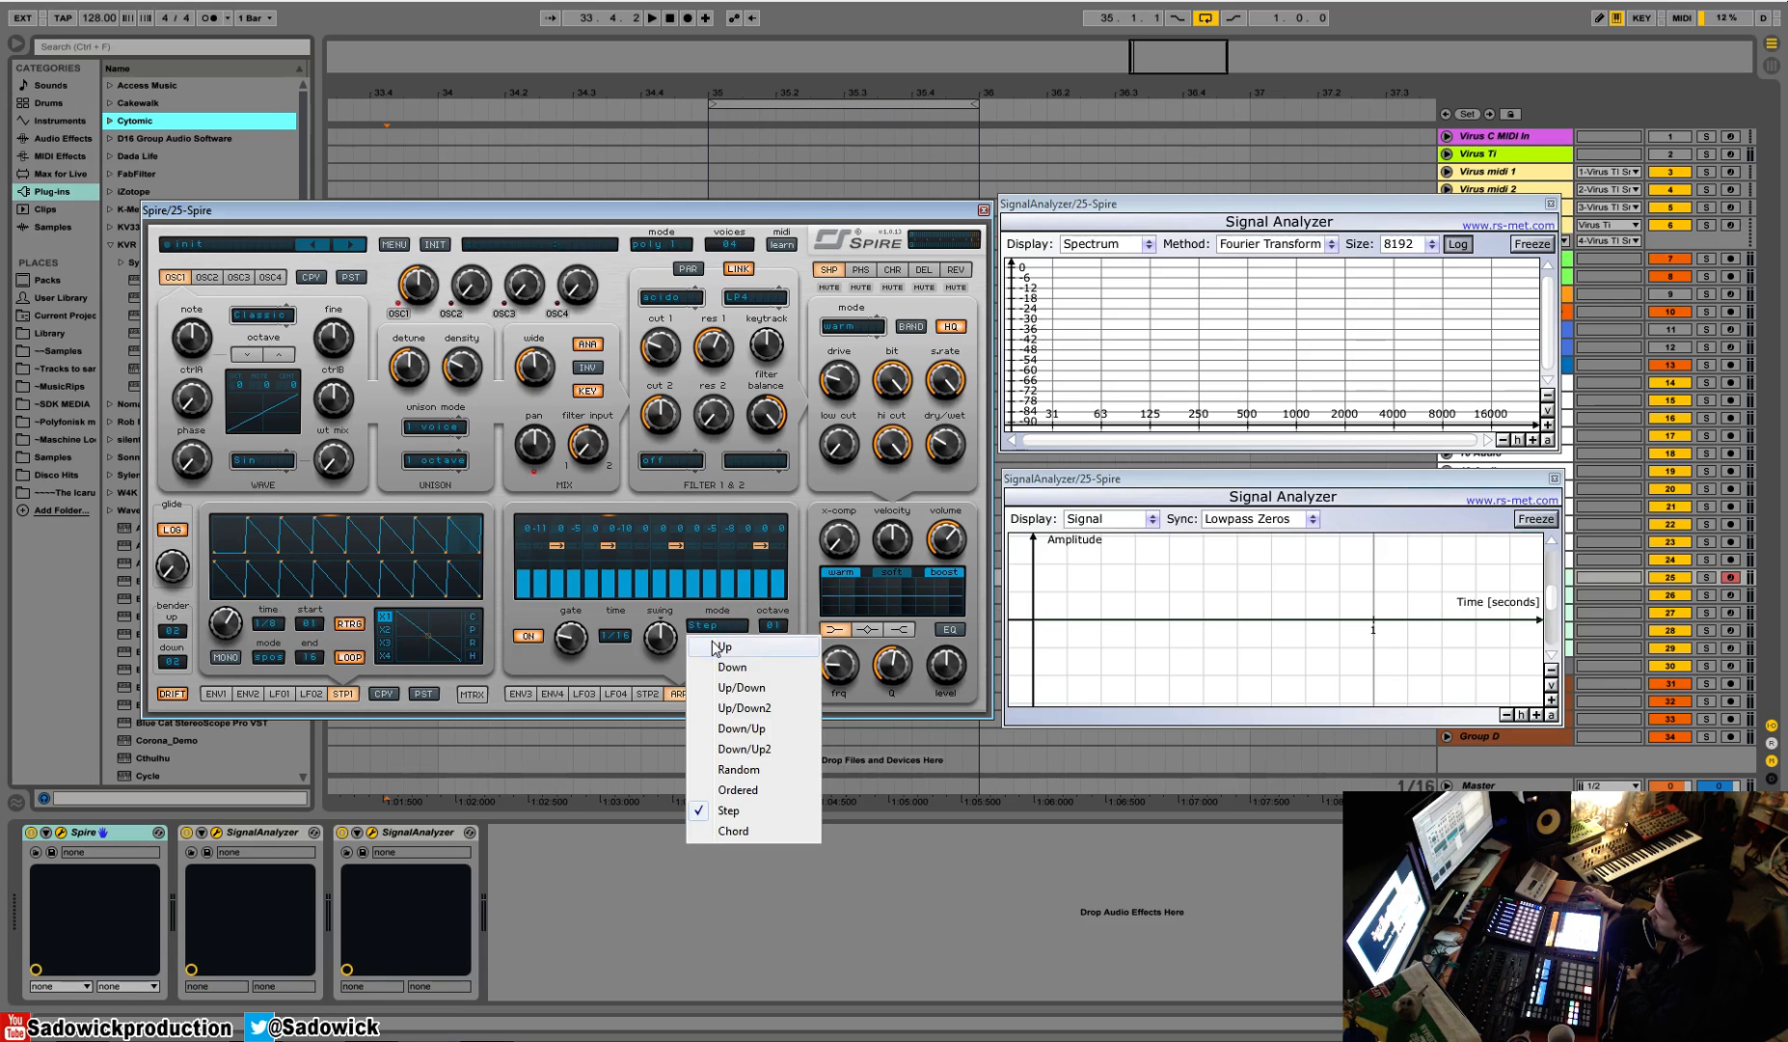
pyautogui.click(725, 613)
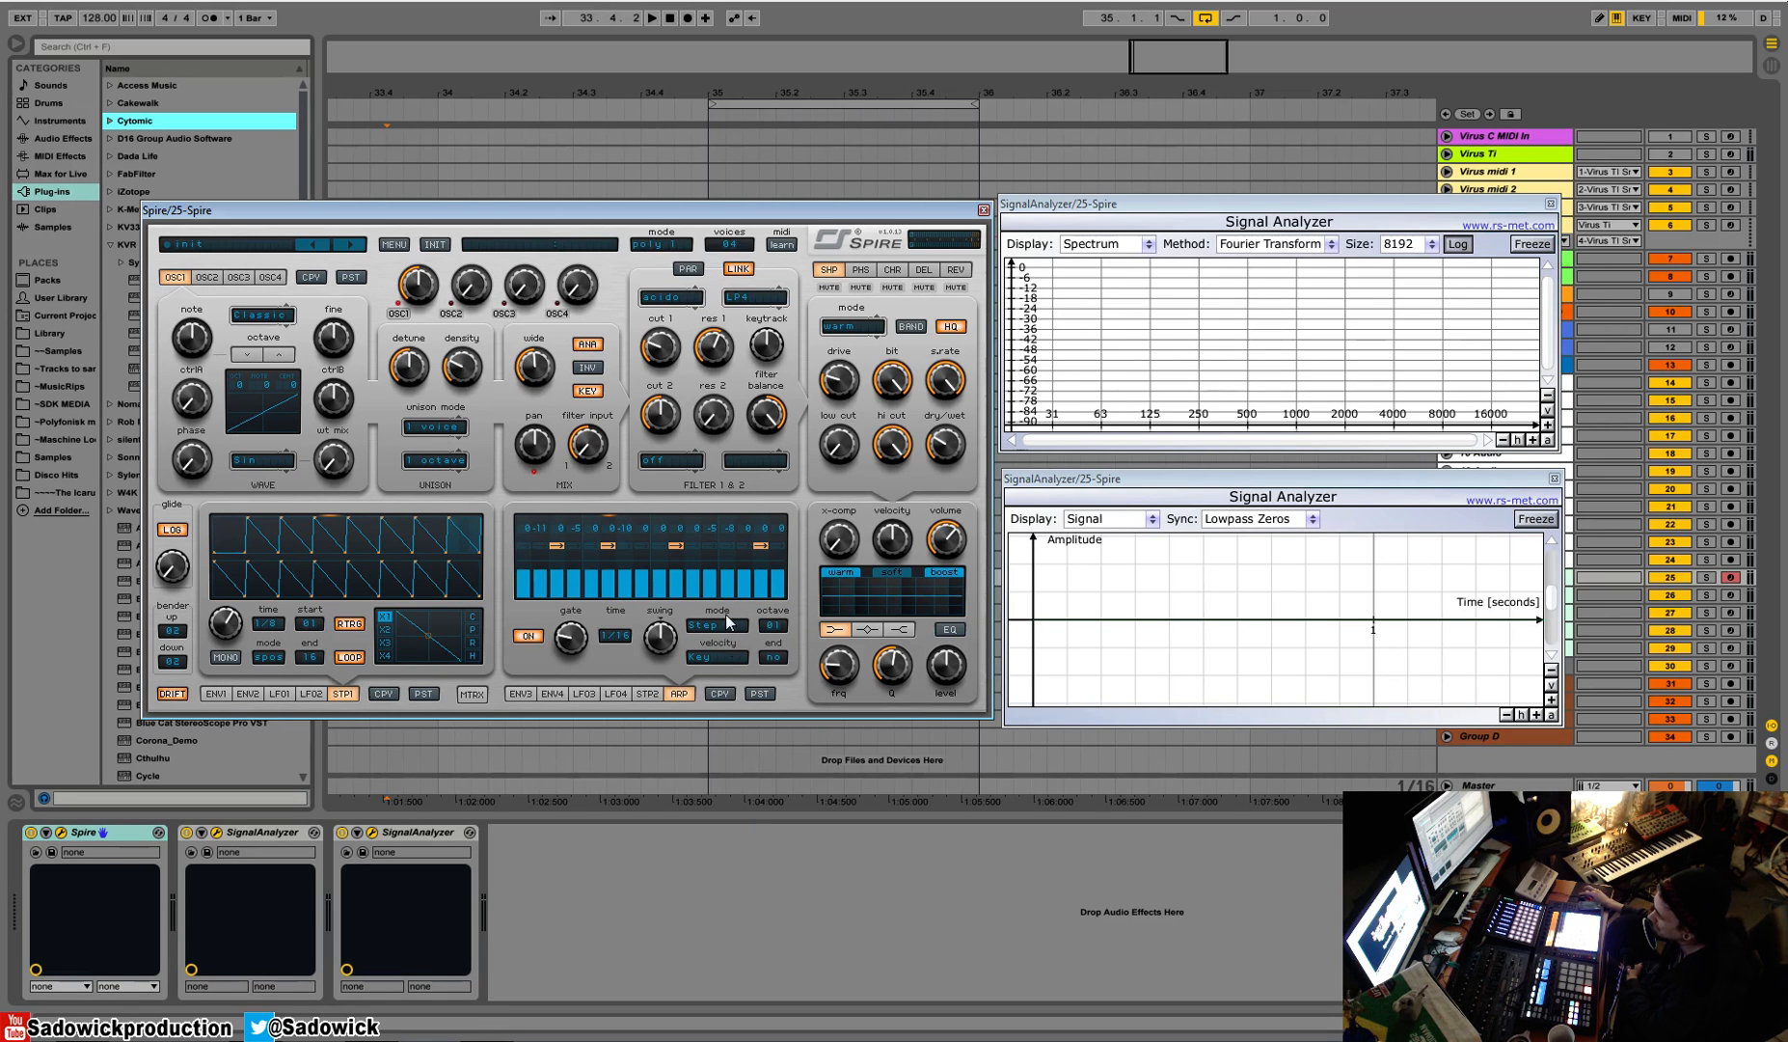